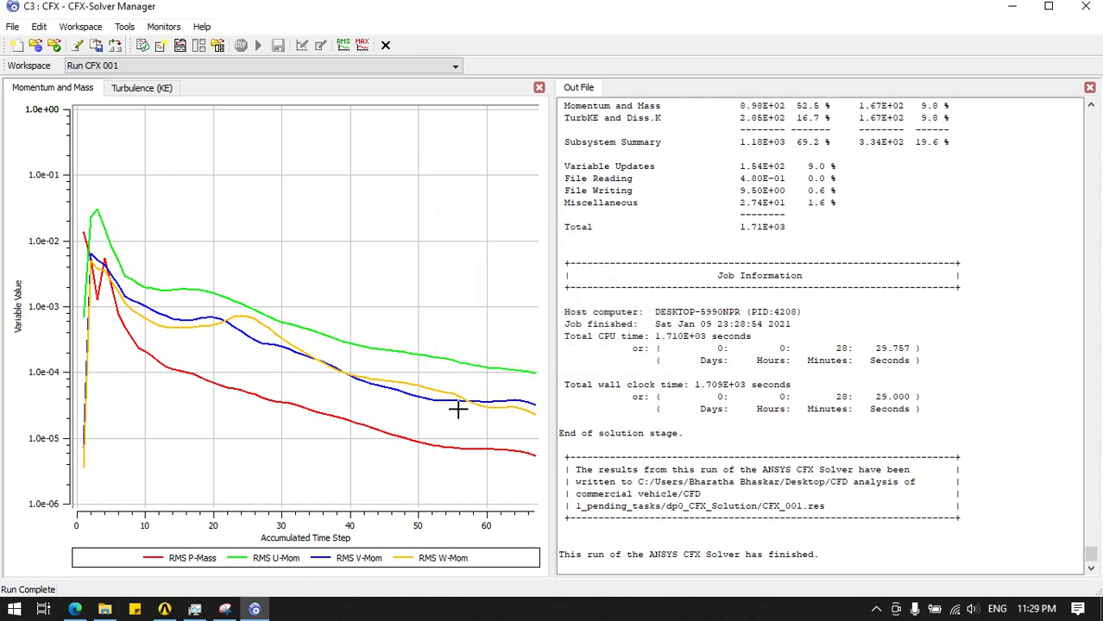
Close the CFX-Solver Manager now that the CFX_001 run has converged and finished.
left_click(1084, 7)
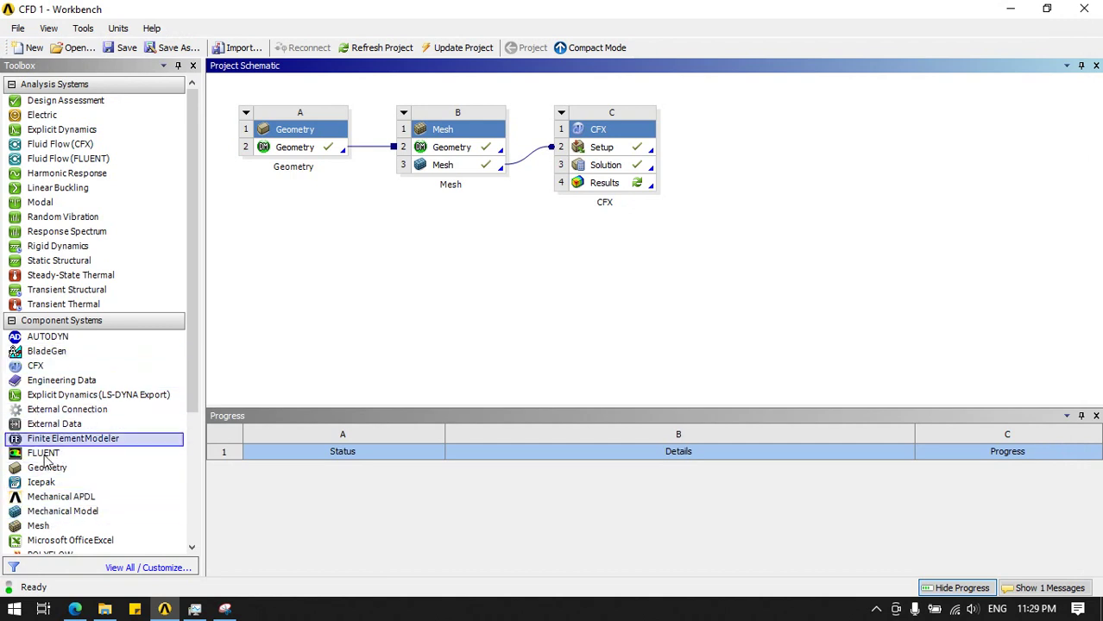
Launch CFD-Post from Workbench with the truck's CFX results loaded.
scroll(43, 448, "down", 2)
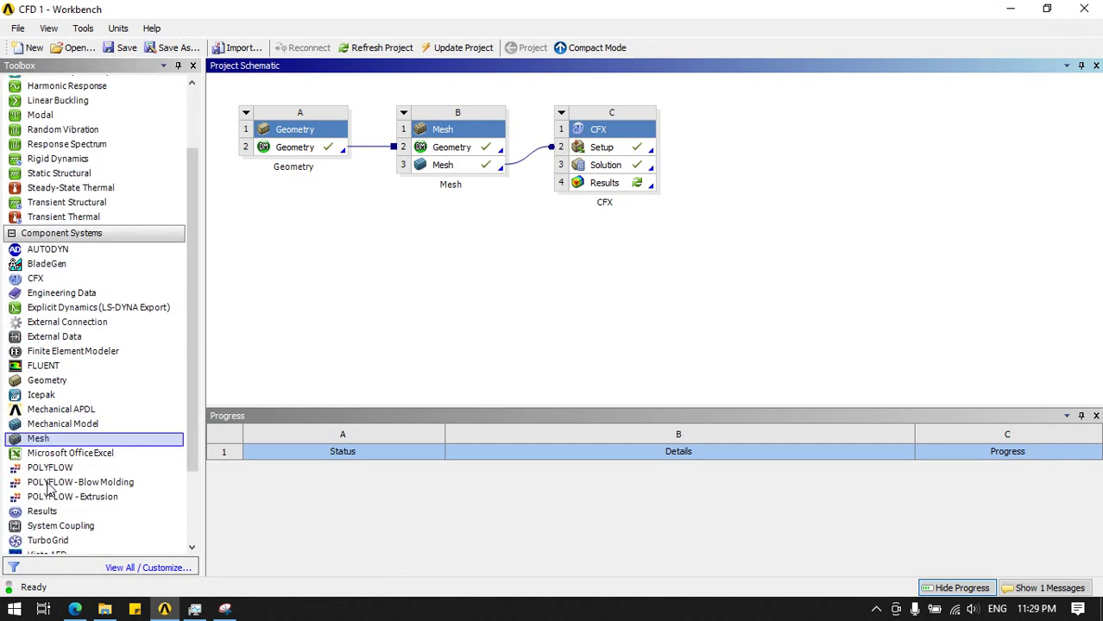
double_click(636, 188)
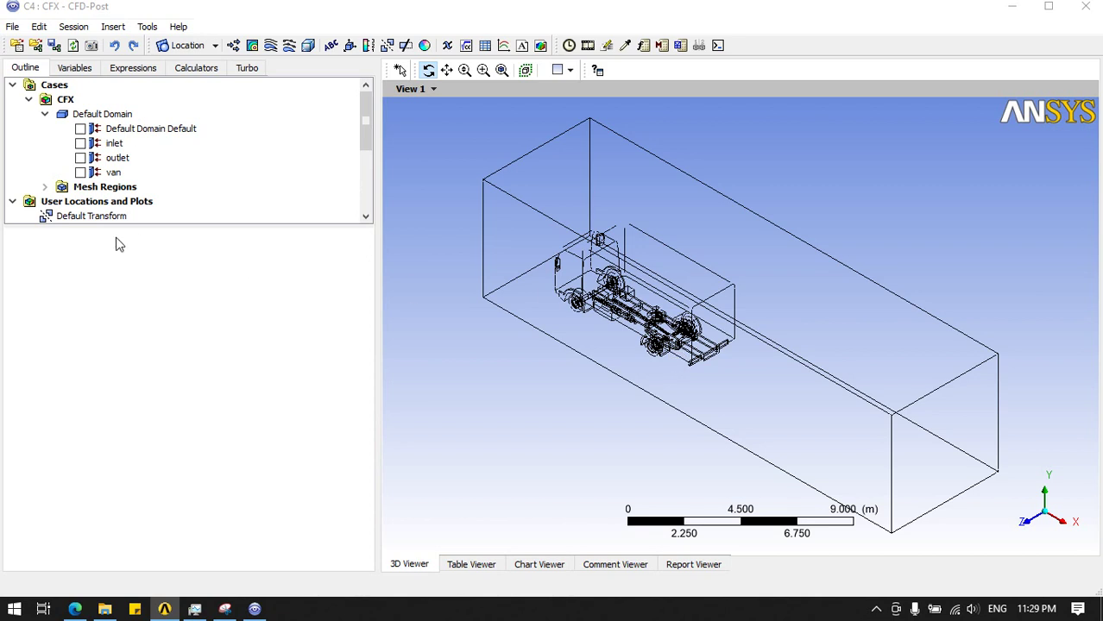
Show the van surface and switch to the Z-axis side view.
left_click(82, 173)
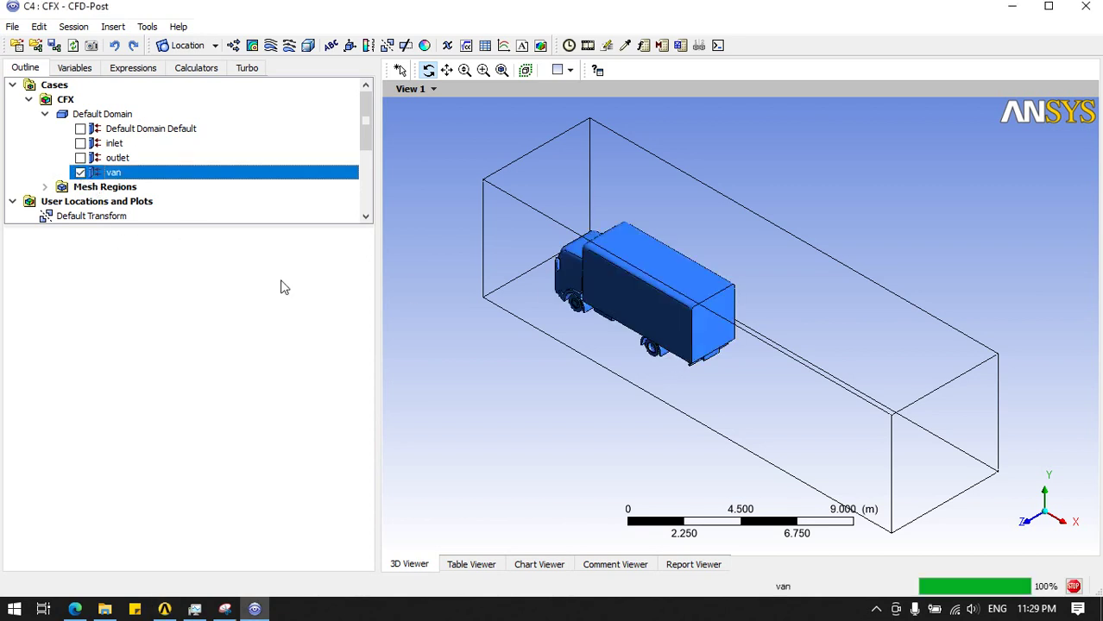
left_click(1022, 523)
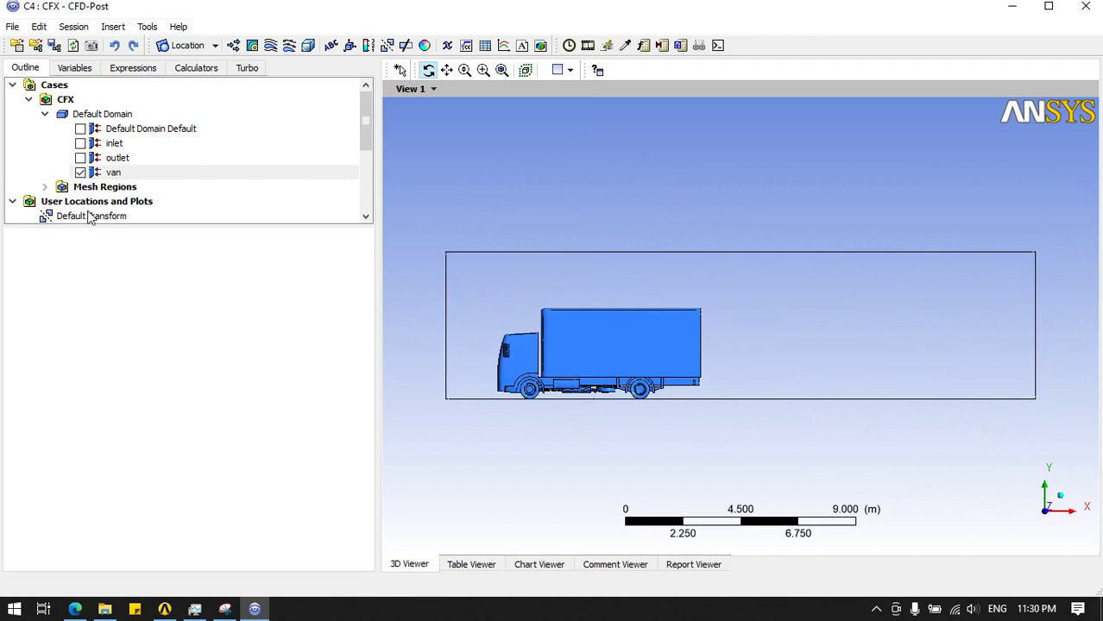
left_click_drag(133, 227, 134, 316)
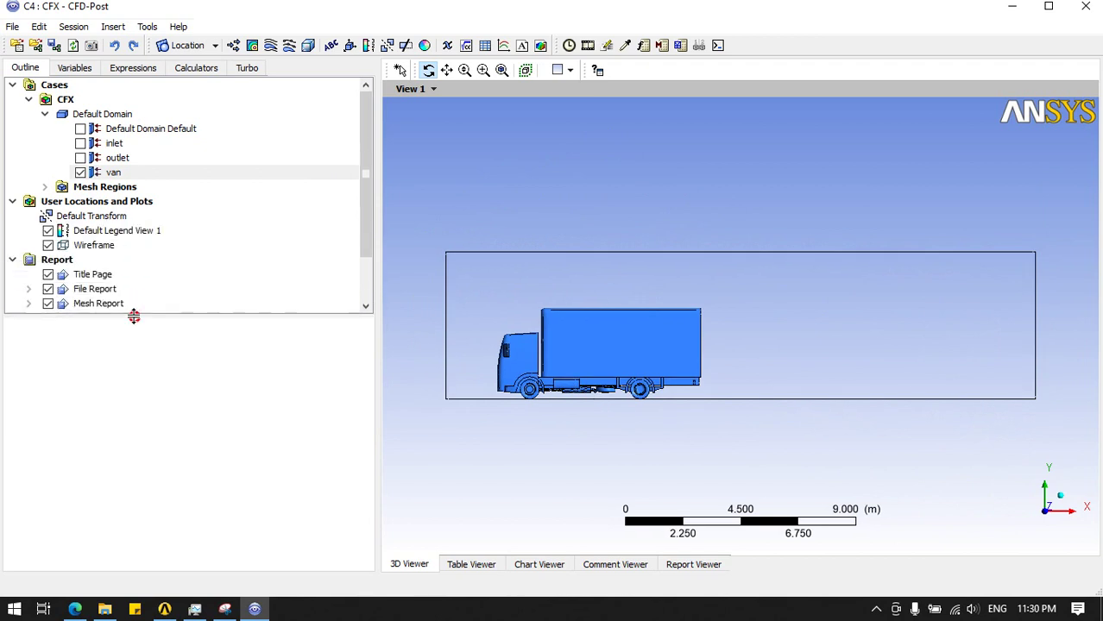
Set Default Legend View 1 to size 1, Fixed number format and 20 value ticks.
left_click(92, 234)
left_click(106, 349)
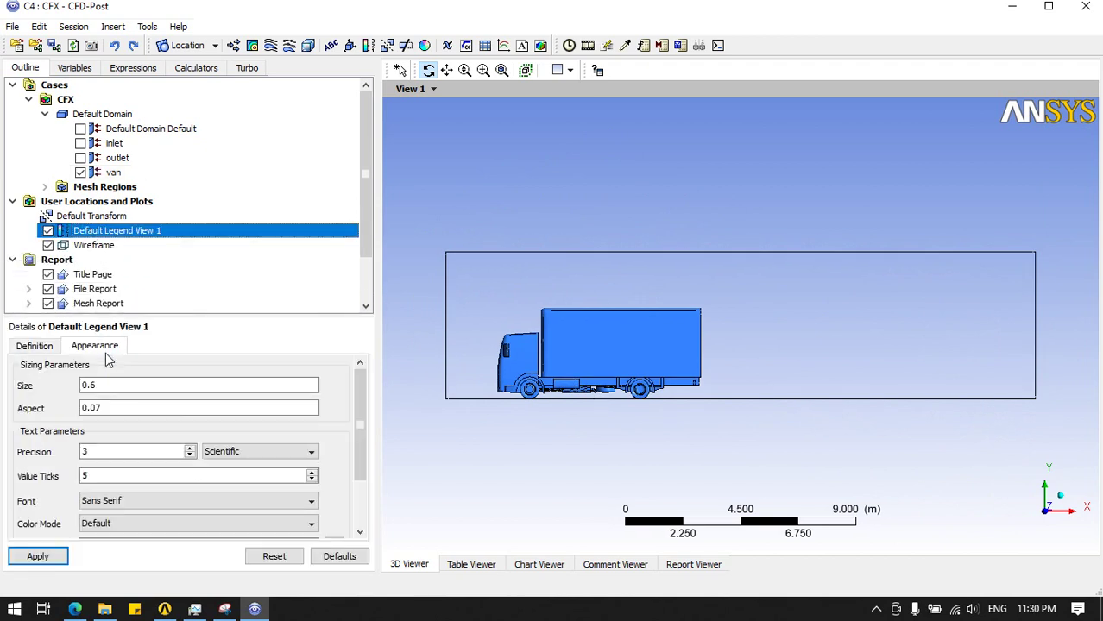
left_click(115, 385)
left_click_drag(226, 393, 288, 405)
left_click(273, 452)
left_click(235, 470)
left_click(199, 477)
type("20")
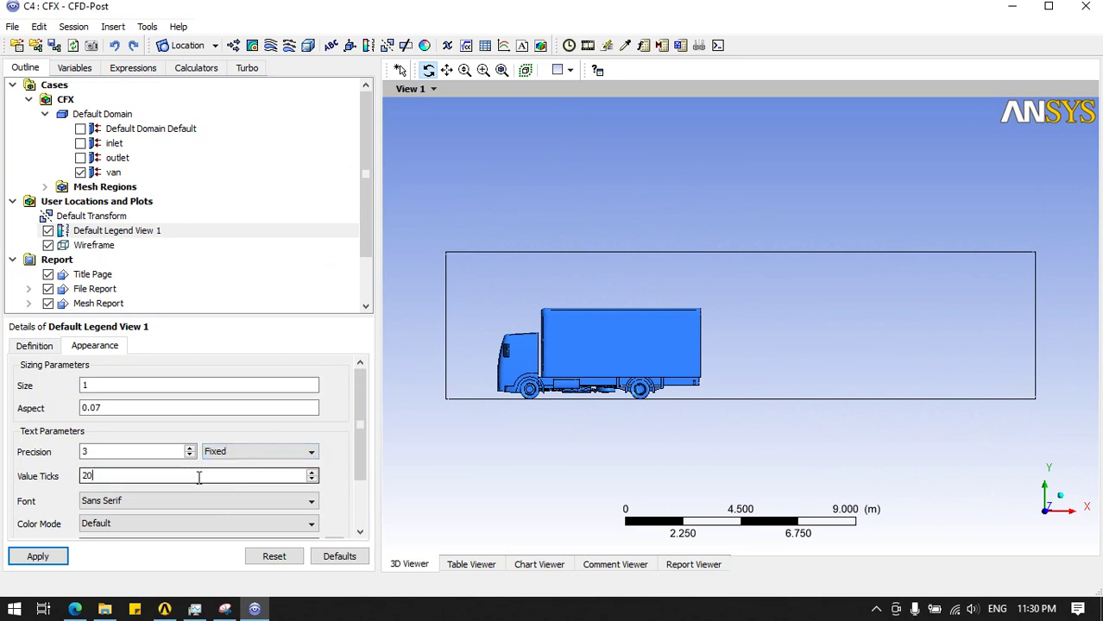
left_click(36, 556)
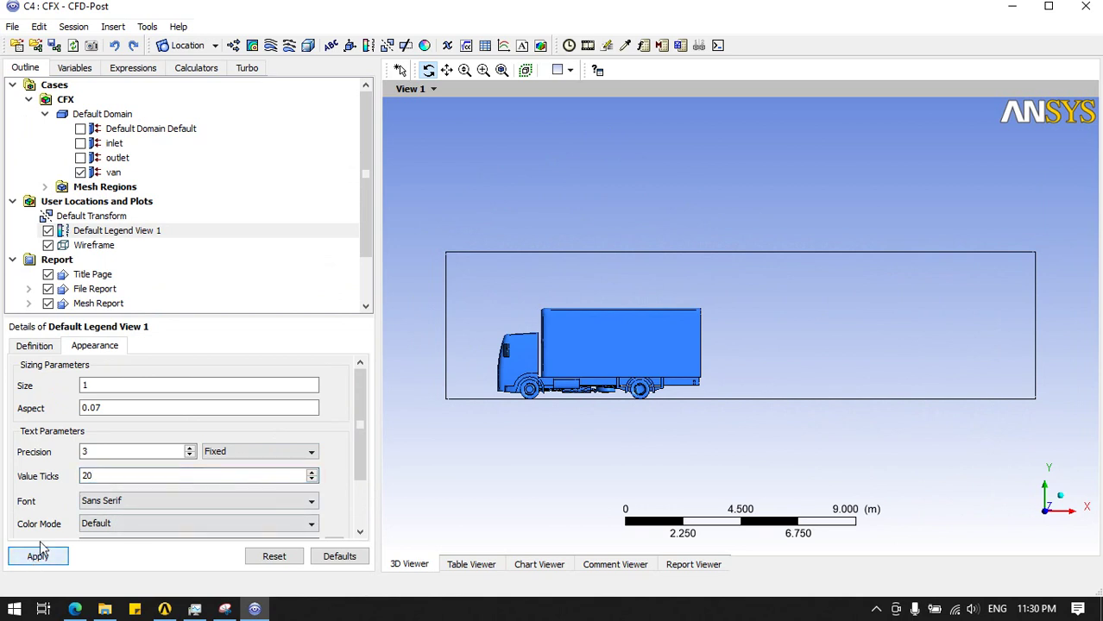
left_click(86, 203)
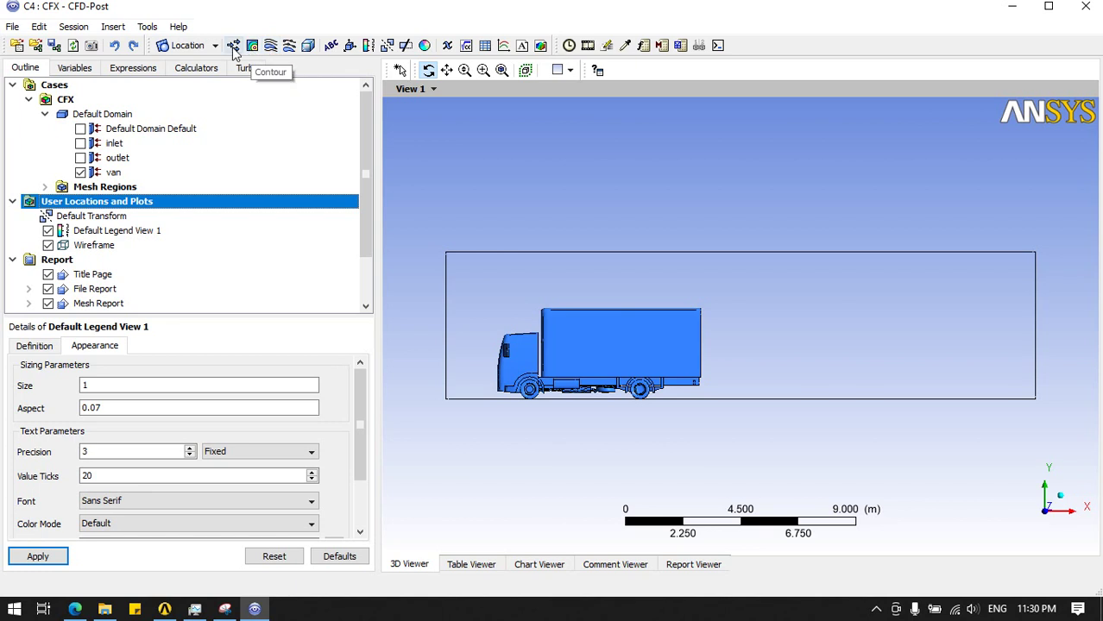
left_click(185, 44)
Create Plane 1 as an XY plane at Z = 0, then hide it.
left_click(200, 121)
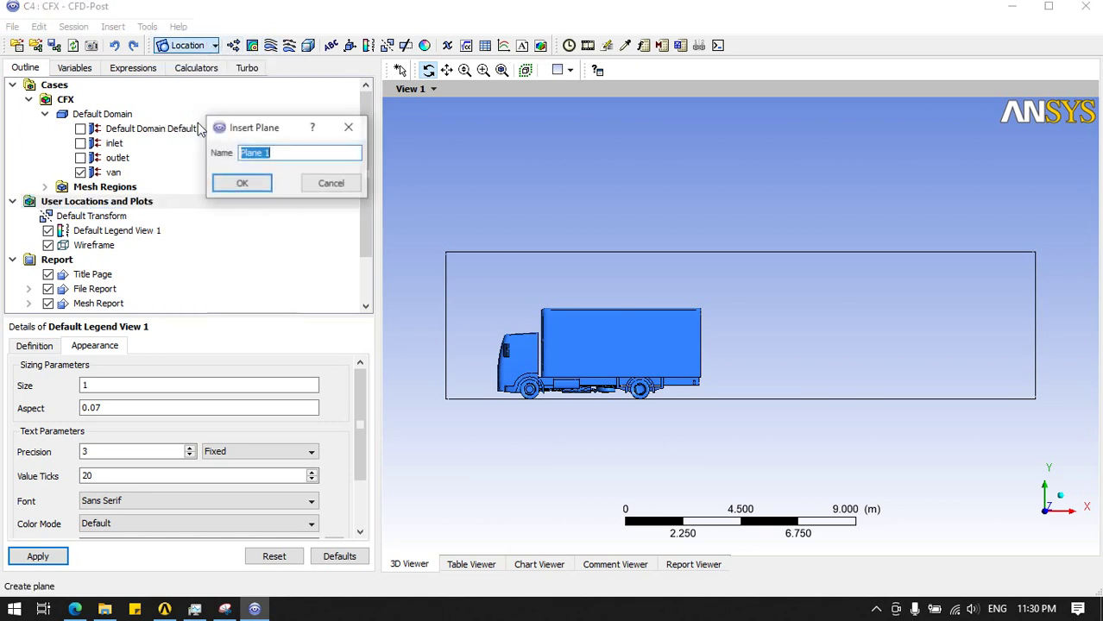
left_click(242, 183)
left_click(104, 411)
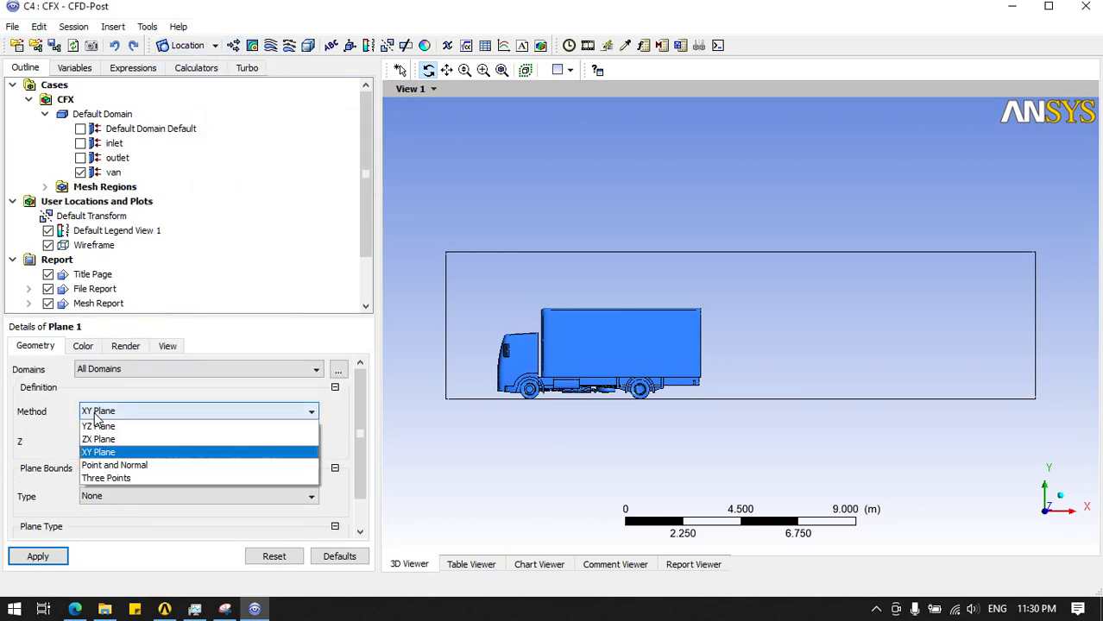
left_click(100, 454)
left_click(38, 556)
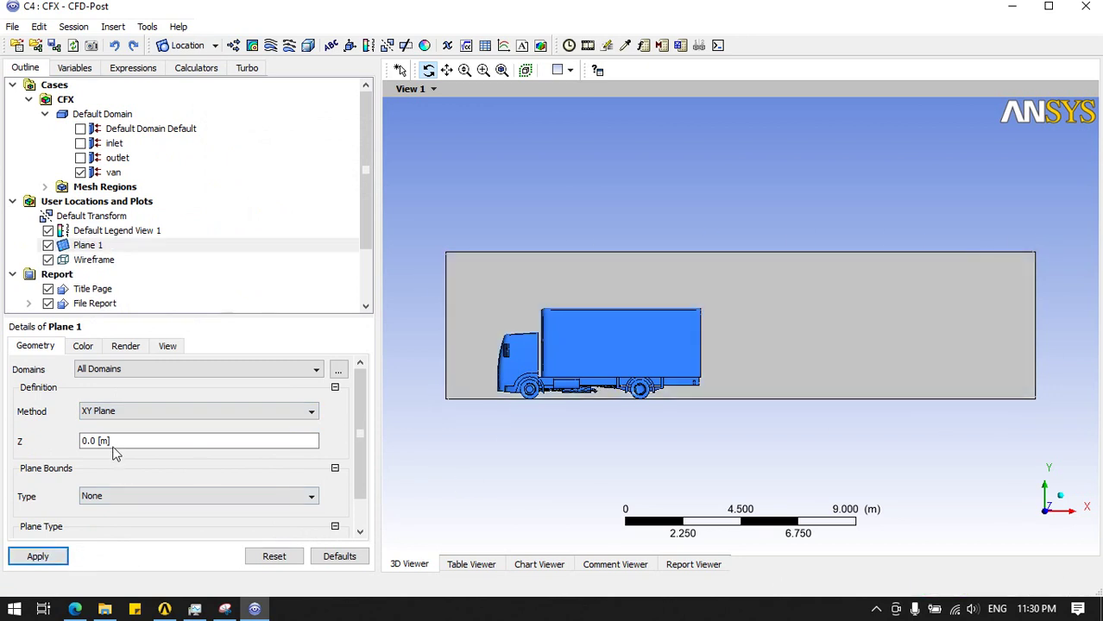
left_click(49, 245)
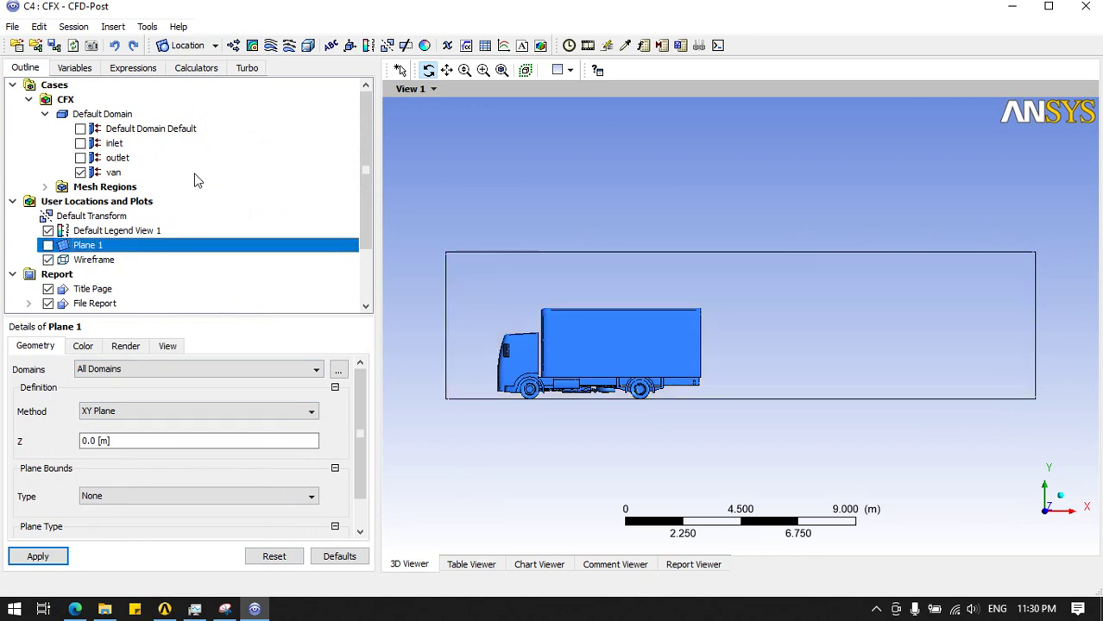
left_click(252, 44)
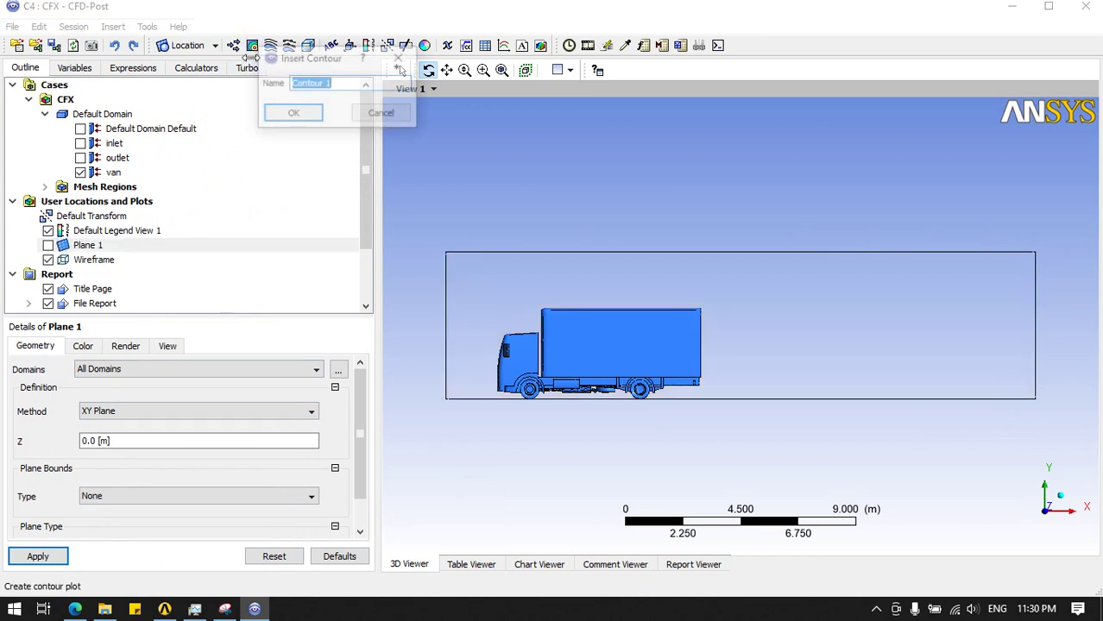
Plot Contour 1 of Velocity on Plane 1 with a Local range.
left_click(293, 113)
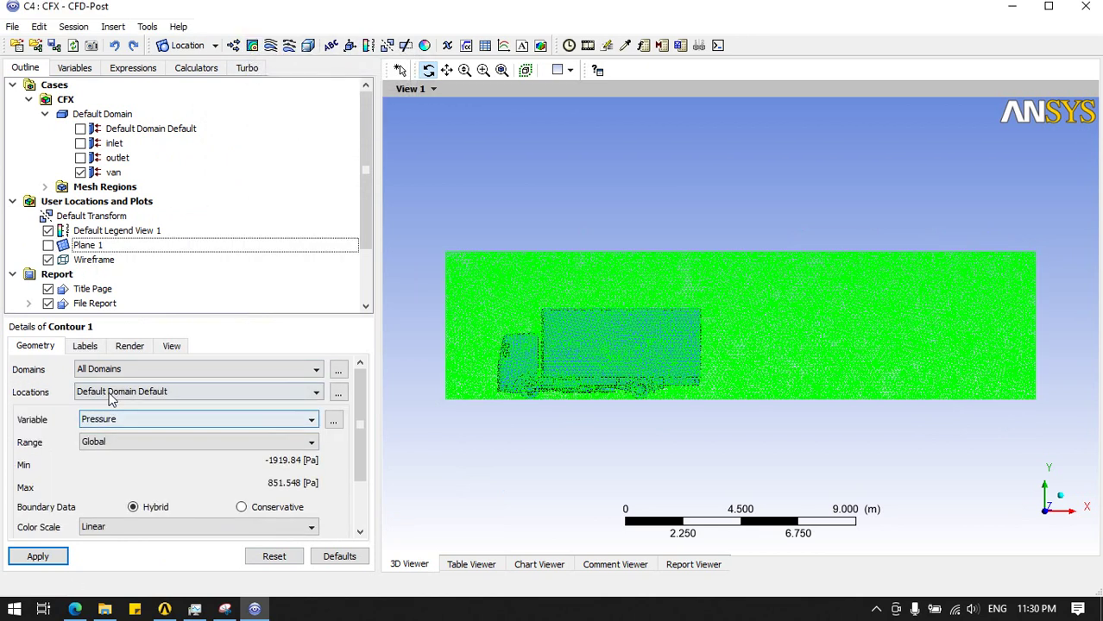
left_click(111, 394)
left_click(94, 451)
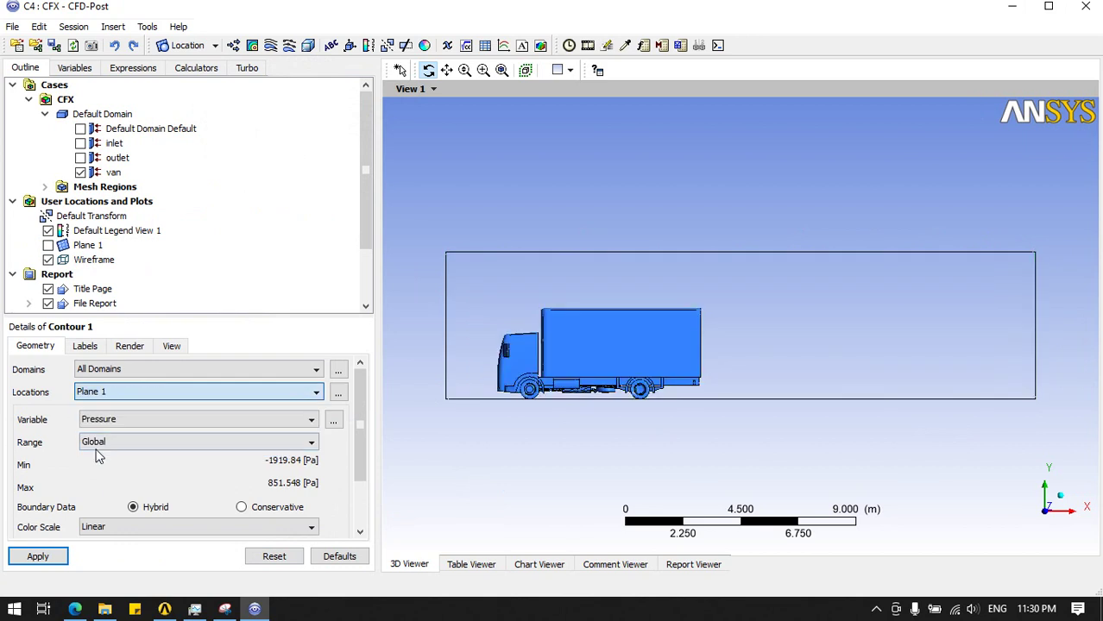
left_click(103, 419)
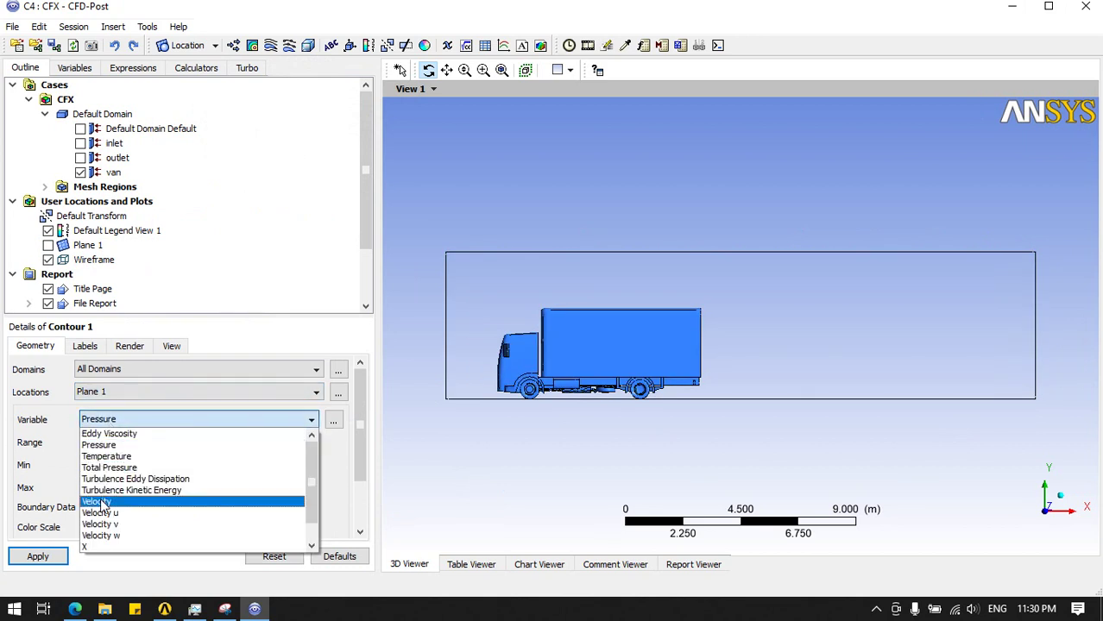
left_click(96, 501)
left_click(94, 442)
left_click(91, 466)
left_click(38, 557)
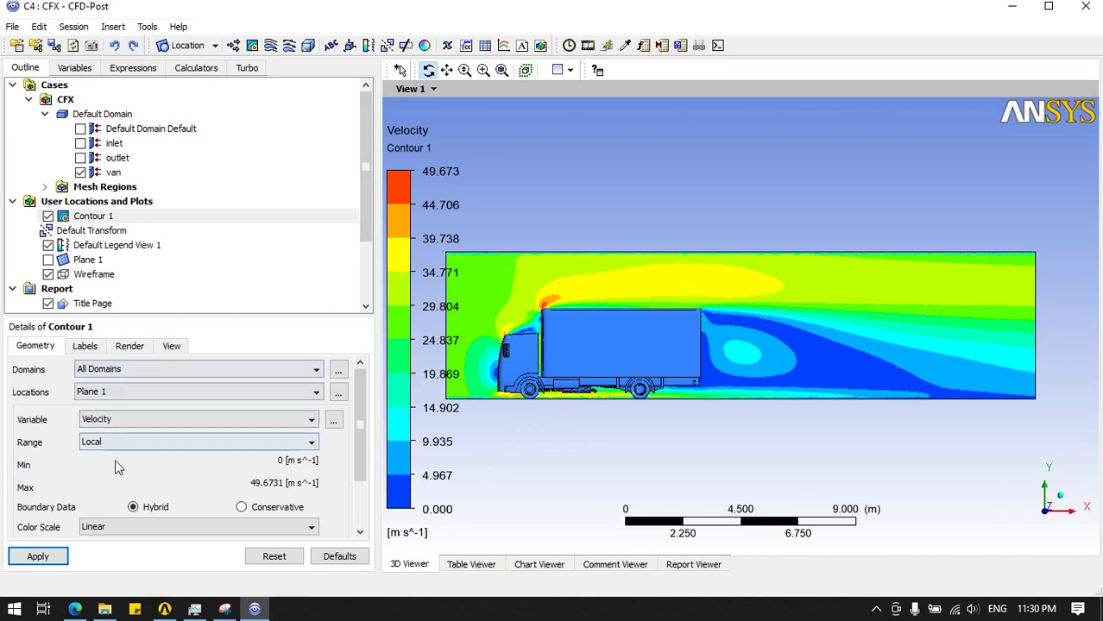
Raise Contour 1 to 20 levels, then hide it.
scroll(114, 457, "down", 2)
left_click(115, 506)
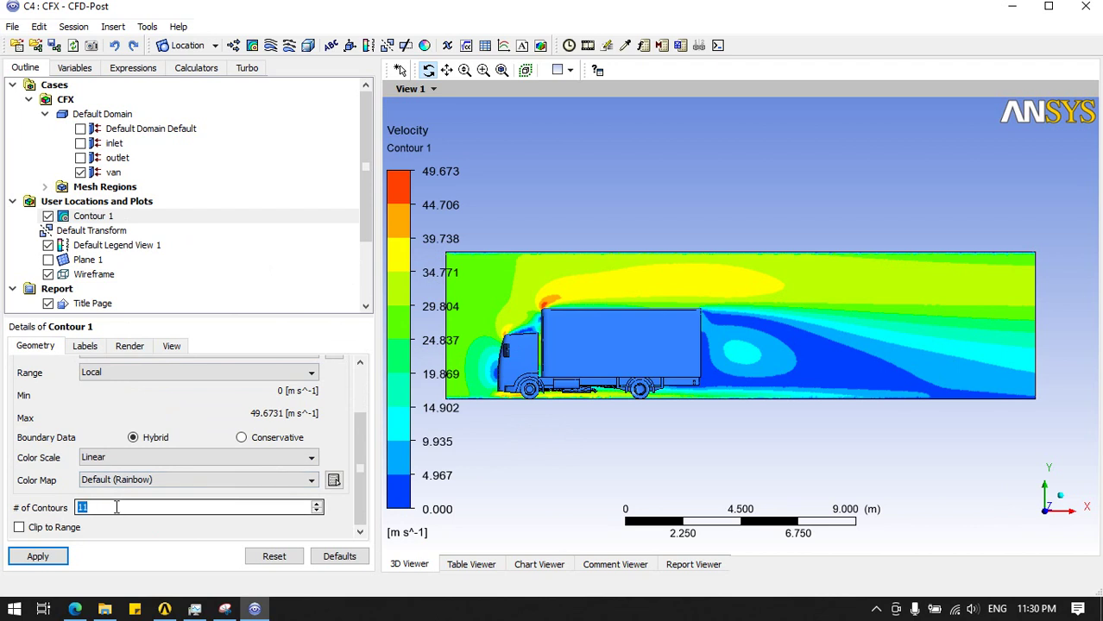
type("20")
left_click(38, 556)
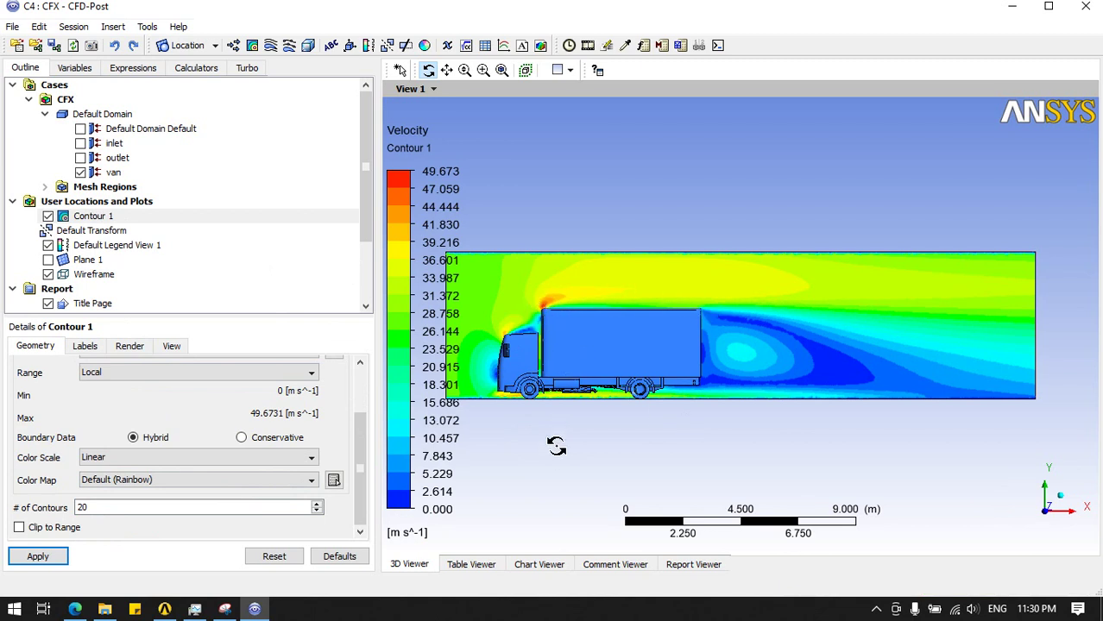
left_click(49, 217)
left_click(269, 47)
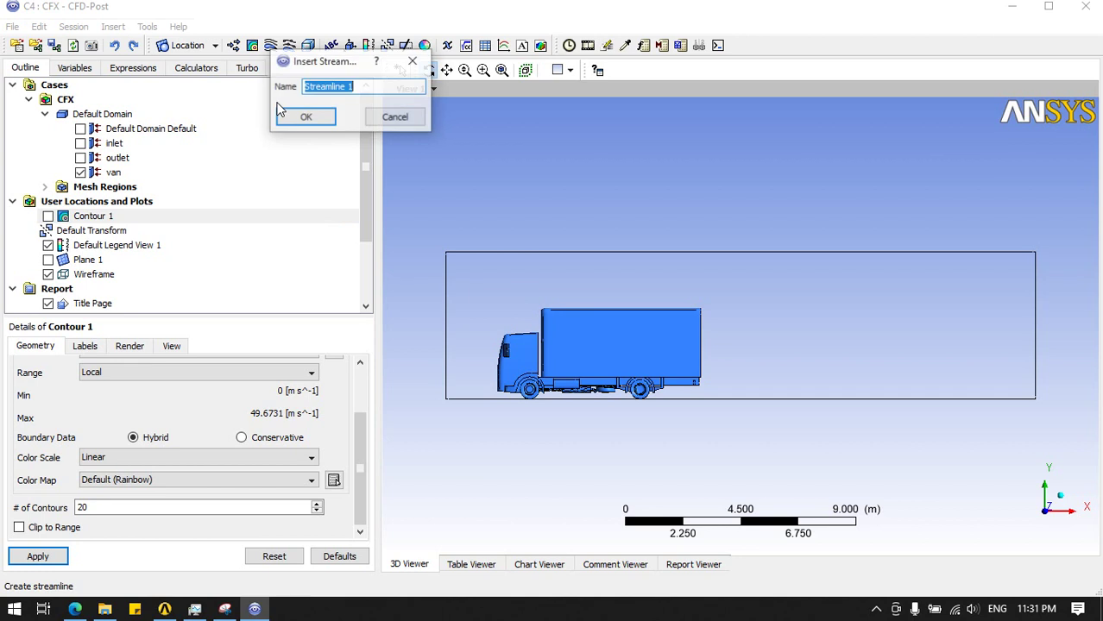
Create Streamline 1 seeded from Plane 1.
left_click(297, 117)
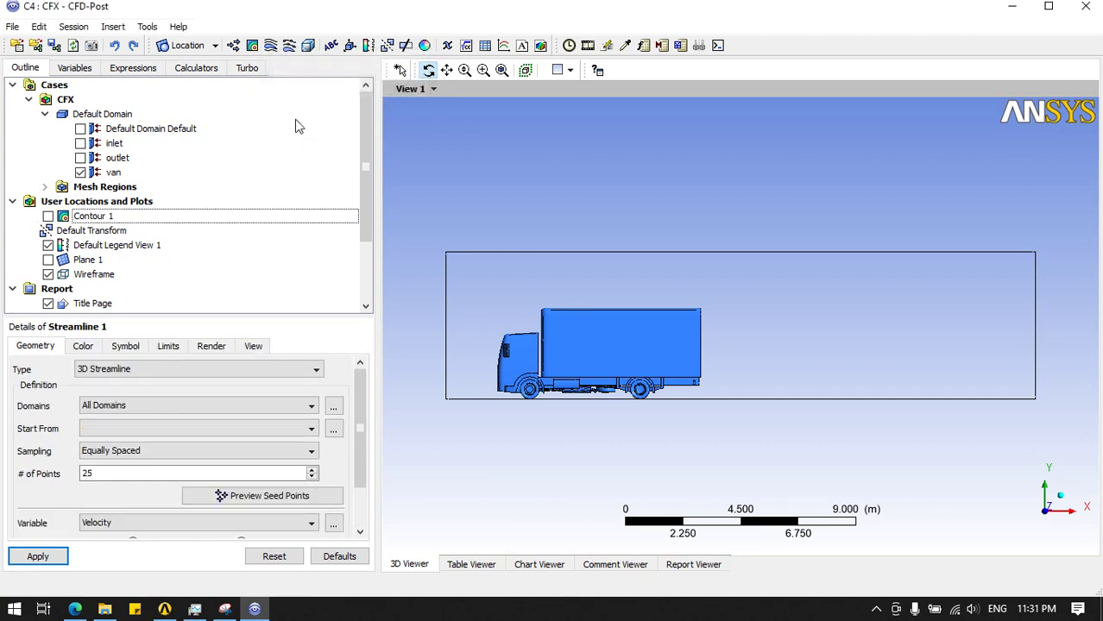
left_click(180, 428)
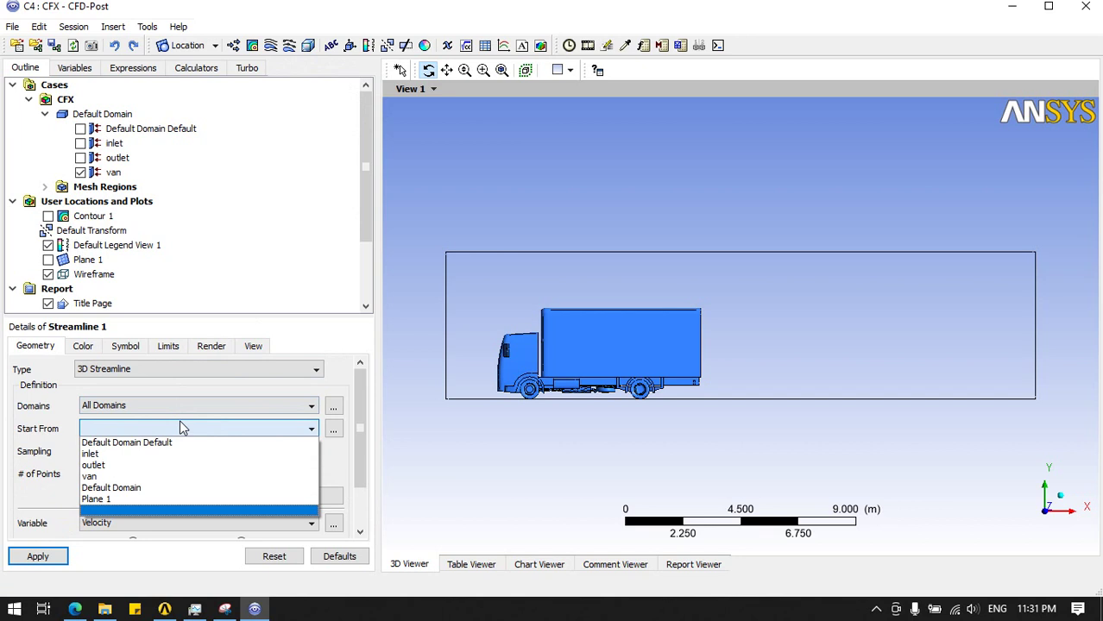
left_click(129, 499)
left_click(37, 556)
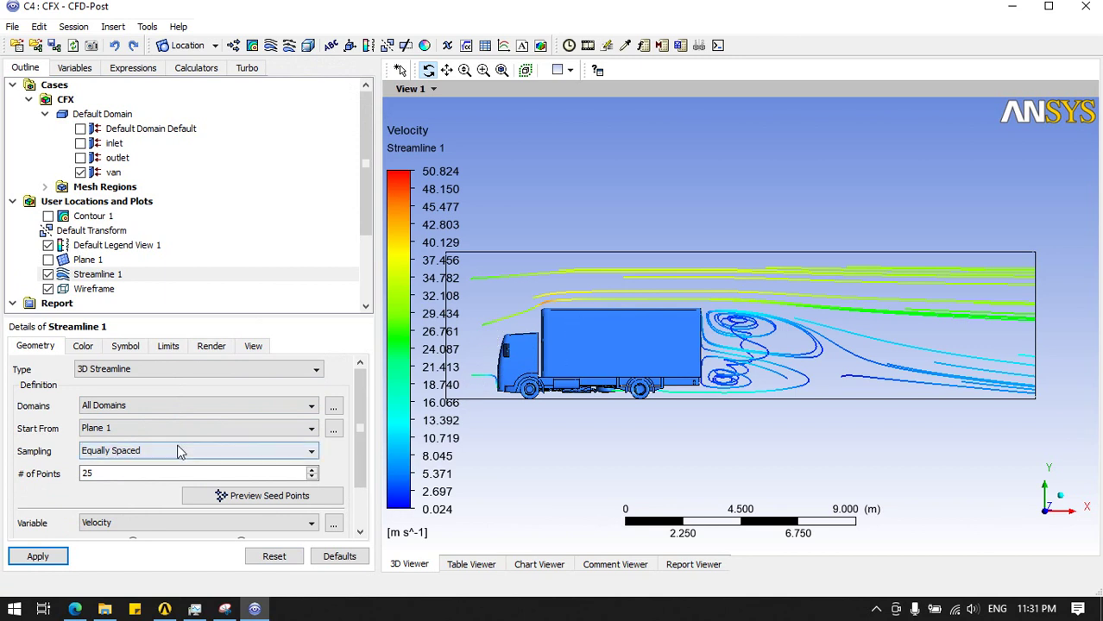
Increase Streamline 1 to 250 seed points, inspect it in perspective, then hide it.
double_click(136, 475)
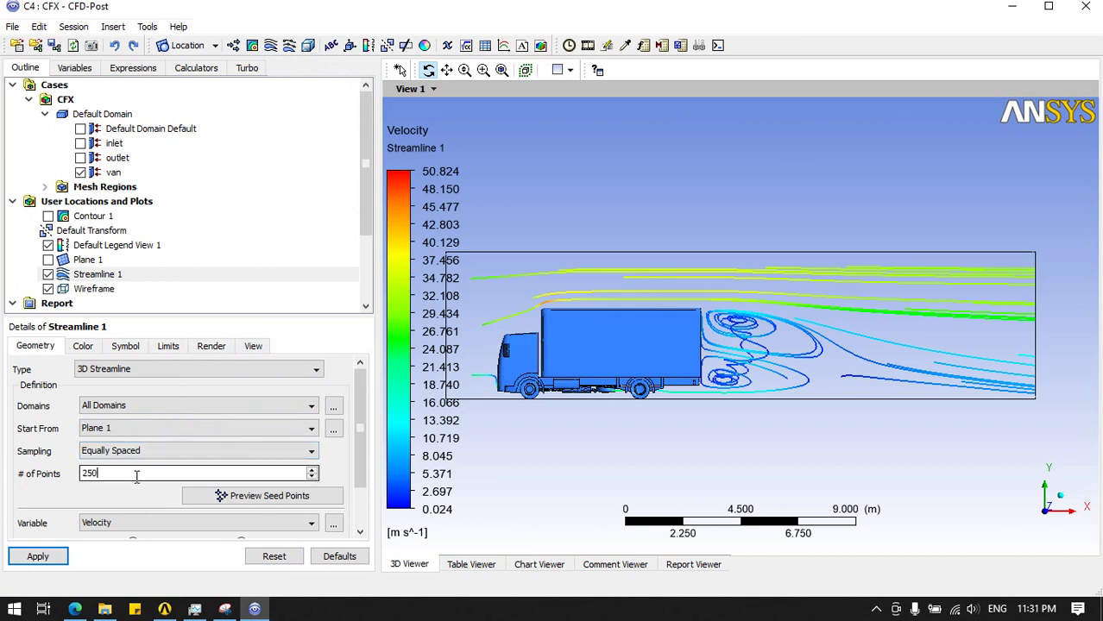
left_click(37, 556)
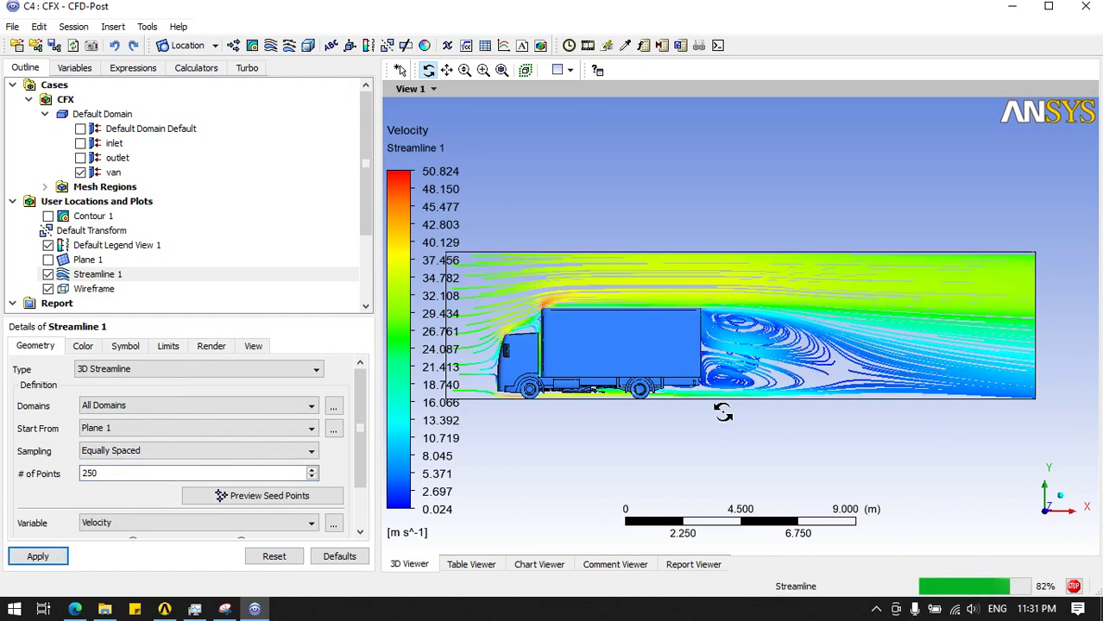
mouse_move(624, 354)
left_mouse_down()
mouse_move(588, 377)
mouse_move(817, 371)
mouse_move(990, 504)
left_mouse_up()
left_click(1035, 519)
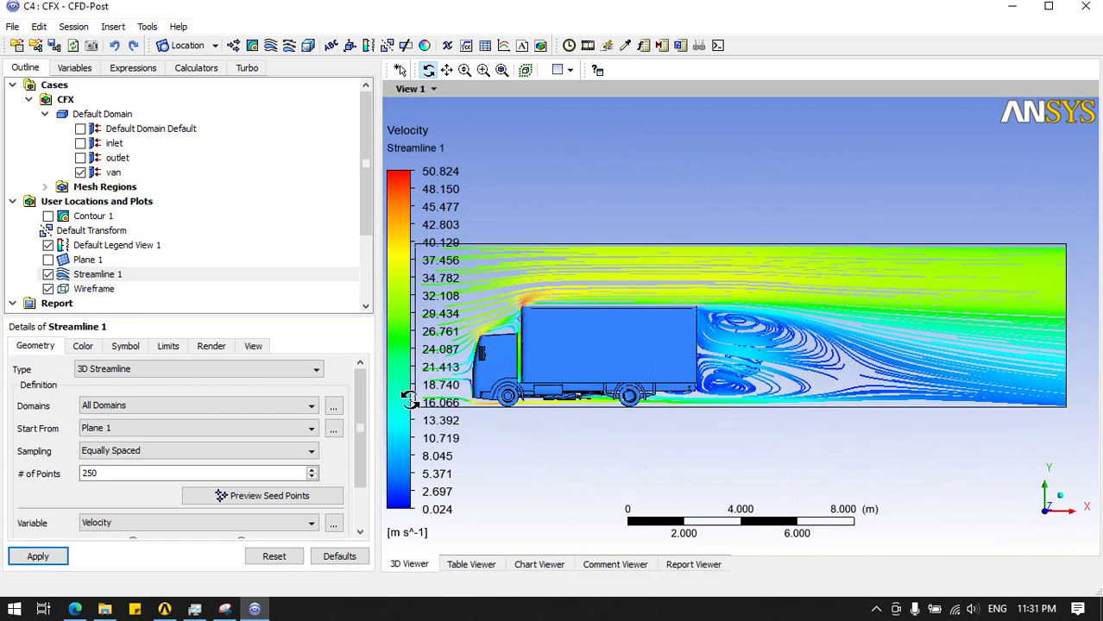
left_click(48, 274)
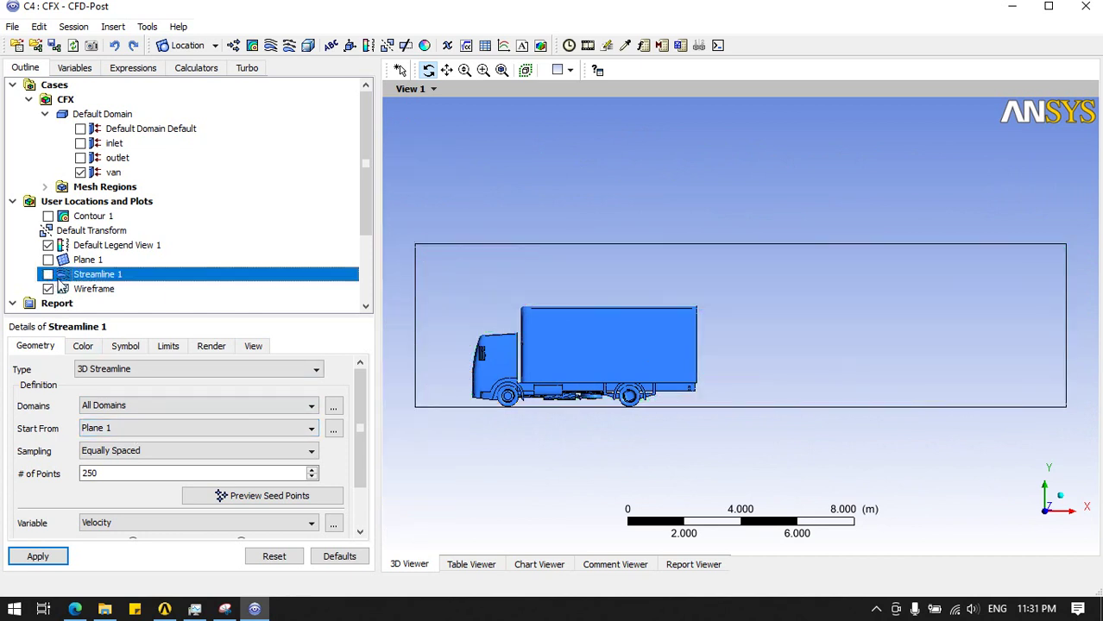
left_click(270, 44)
left_click(313, 118)
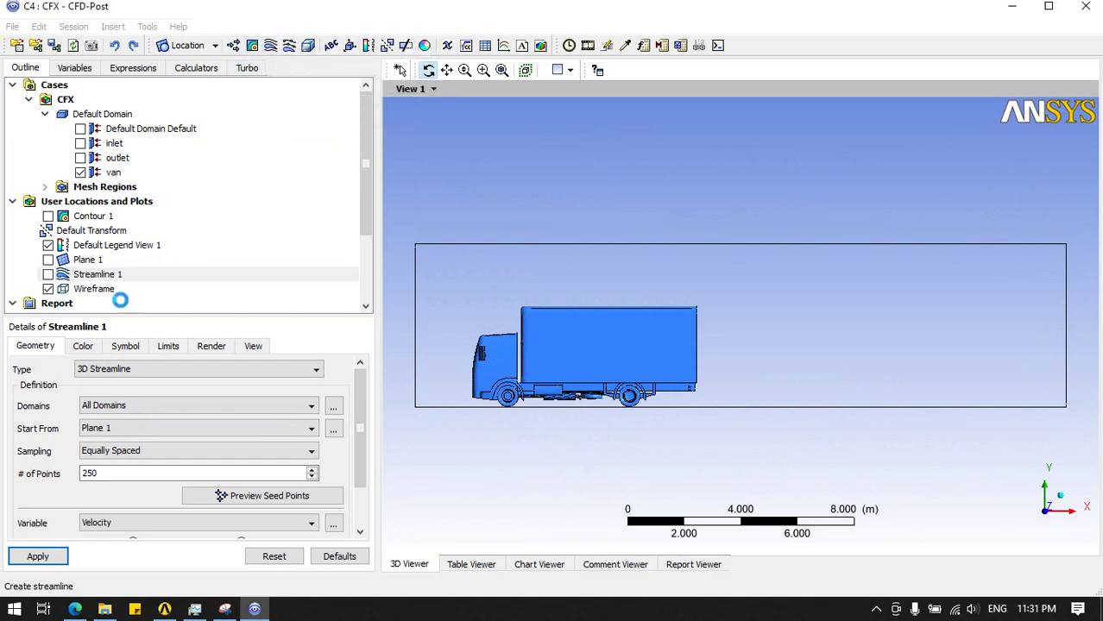
left_click(102, 429)
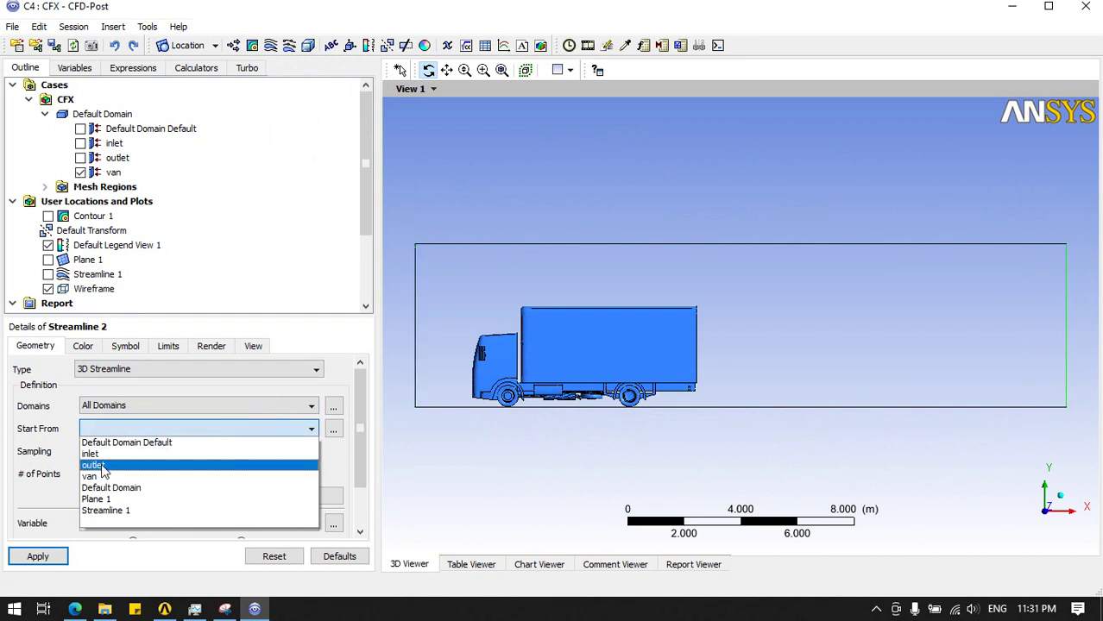
left_click(91, 454)
left_click(38, 557)
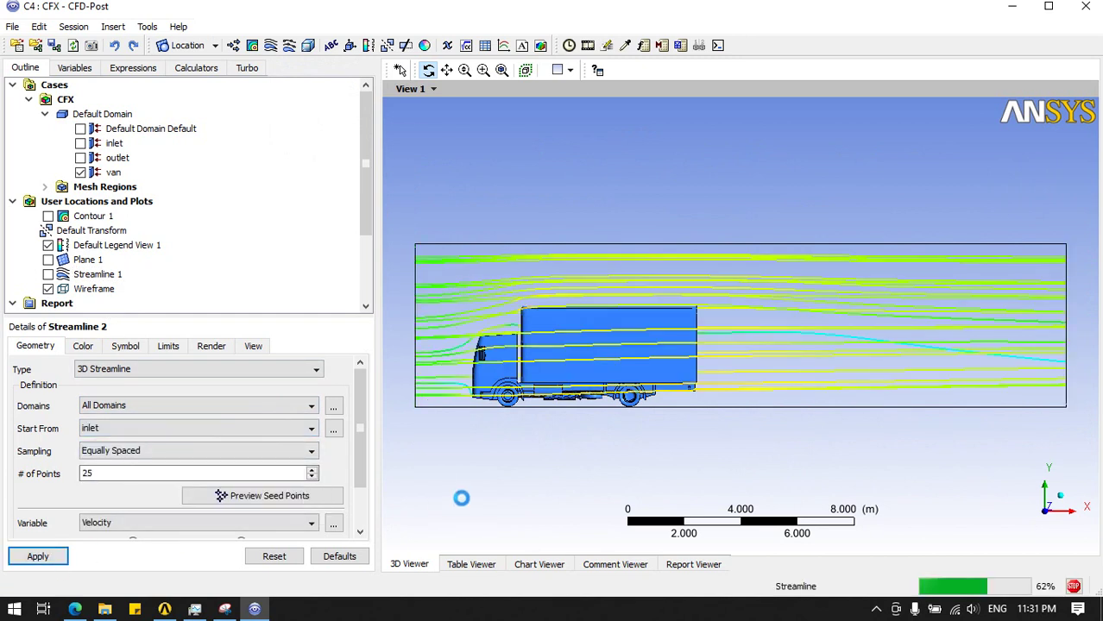
mouse_move(790, 352)
left_mouse_down()
mouse_move(635, 369)
mouse_move(760, 372)
left_mouse_up()
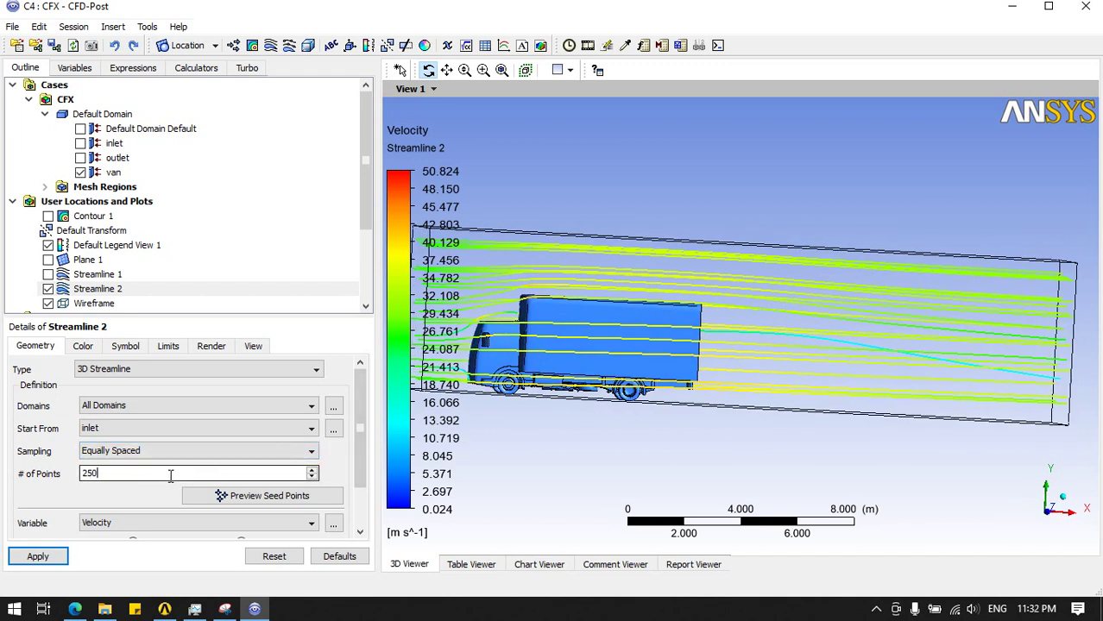
left_click(41, 556)
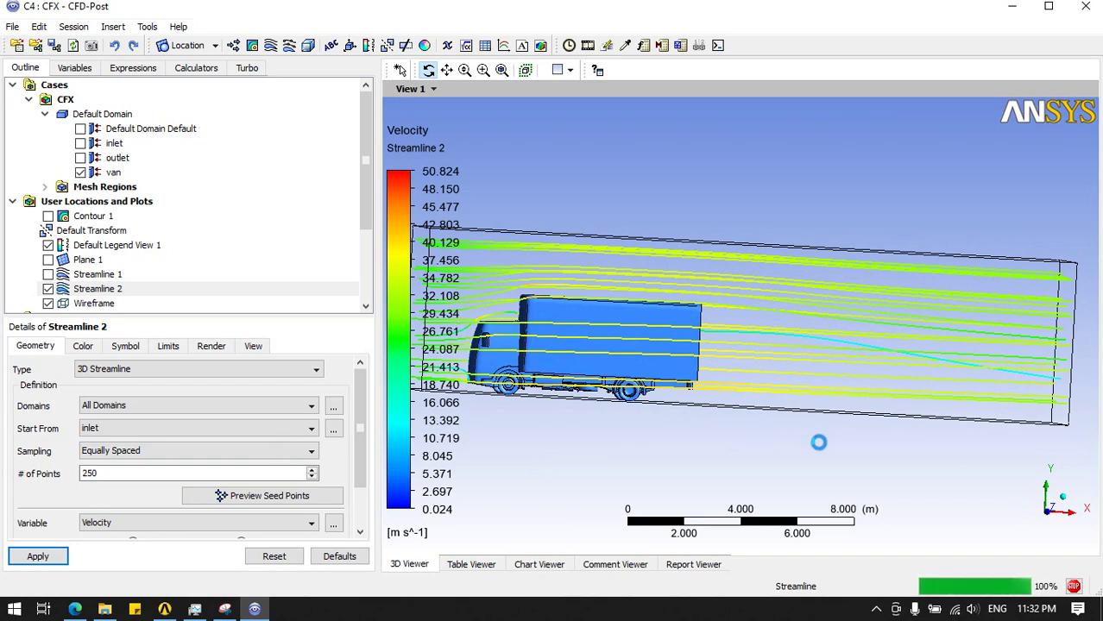
mouse_move(811, 442)
left_mouse_down()
mouse_move(723, 416)
mouse_move(901, 421)
left_mouse_up()
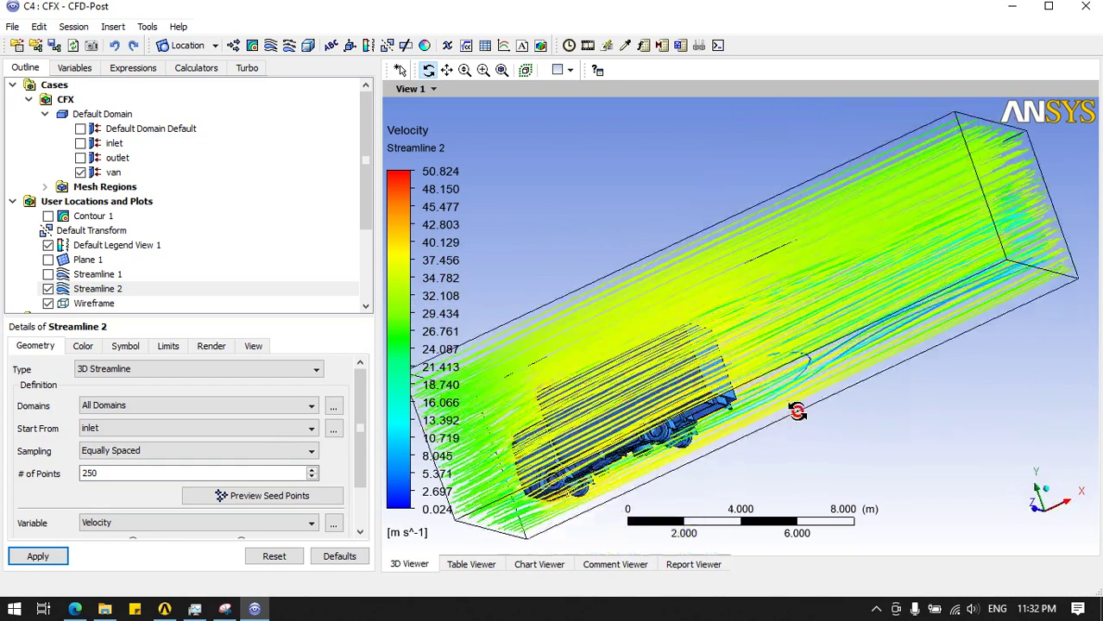
right_click(90, 293)
left_click(135, 448)
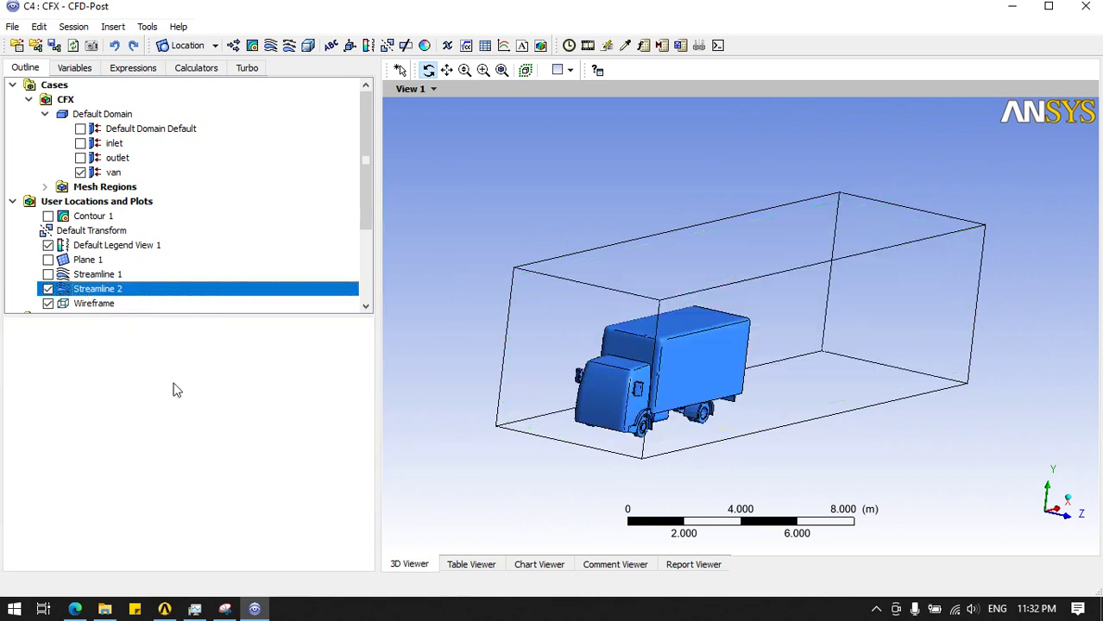
left_click(48, 275)
mouse_move(687, 386)
left_mouse_down()
mouse_move(543, 380)
mouse_move(519, 458)
mouse_move(550, 460)
mouse_move(547, 398)
left_mouse_up()
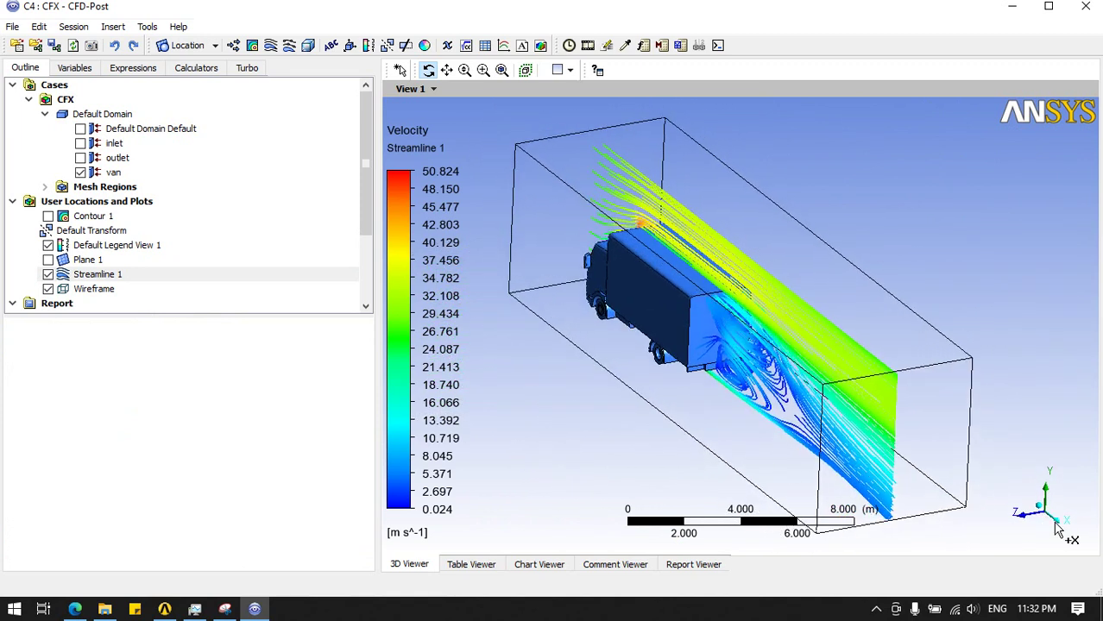
left_click(1061, 520)
mouse_move(753, 403)
left_mouse_down()
mouse_move(697, 413)
mouse_move(964, 418)
mouse_move(797, 424)
left_mouse_up()
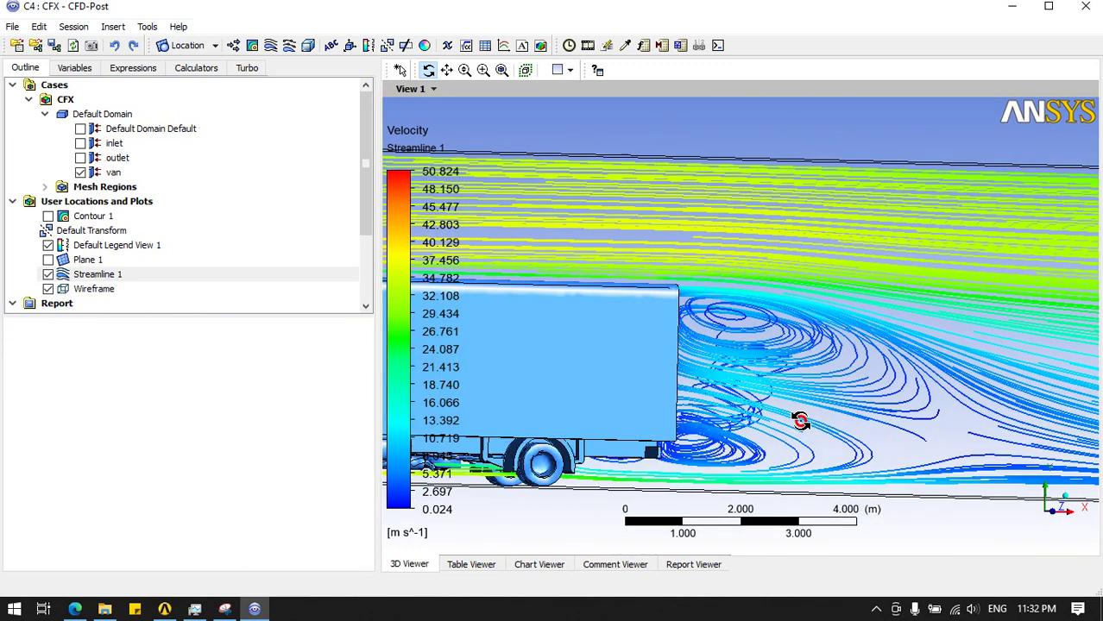
left_click(1054, 516)
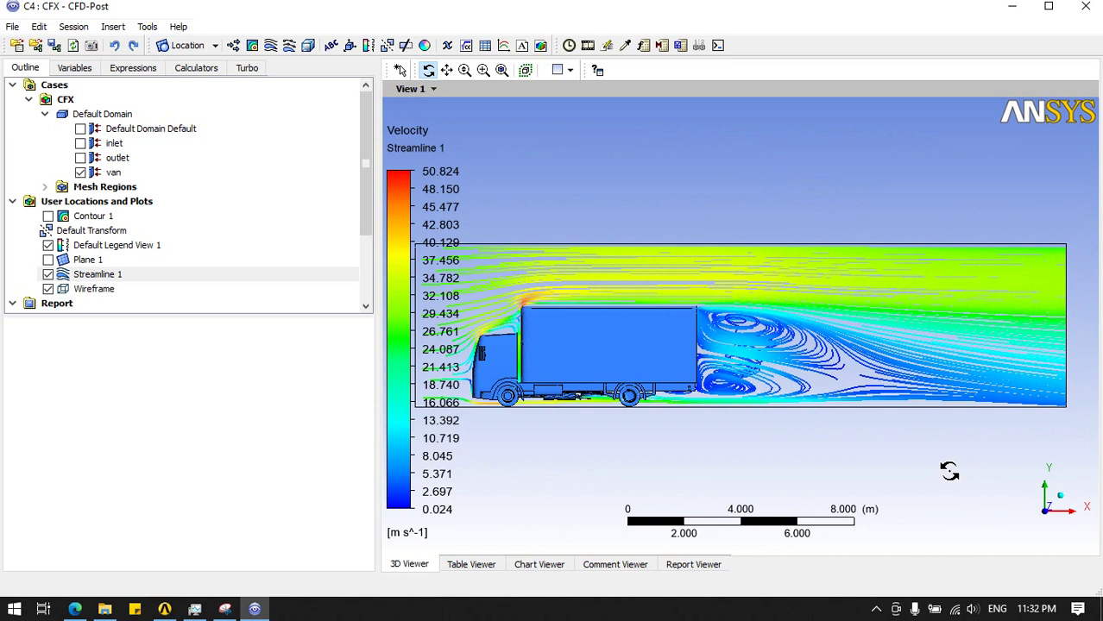
left_click(49, 274)
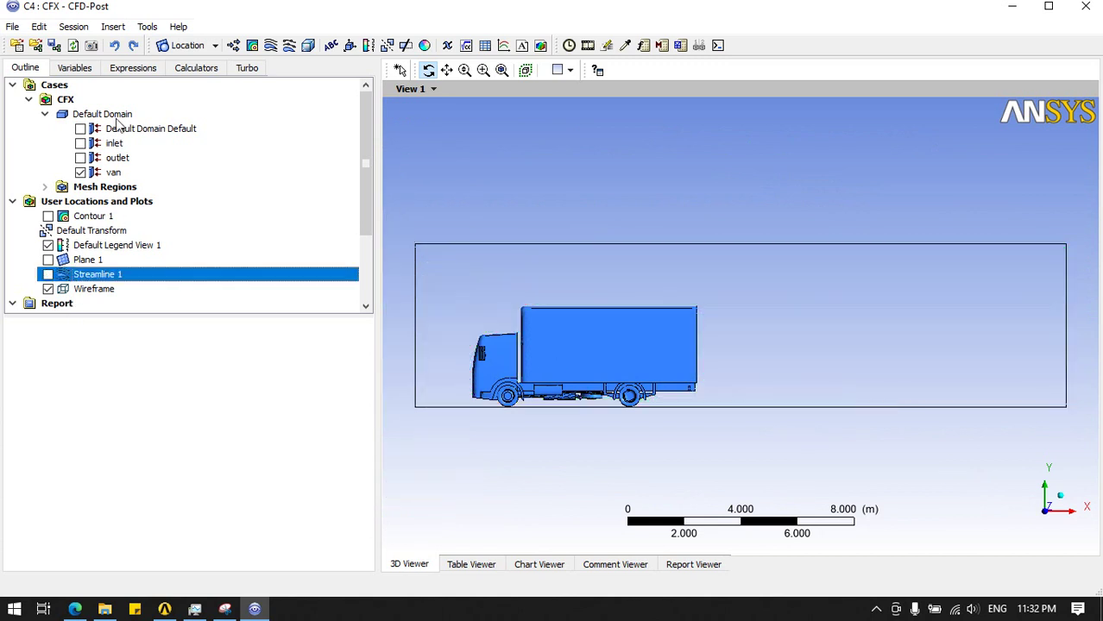
Create Volume 1 using the From Surface method with Plane 1.
left_click(170, 48)
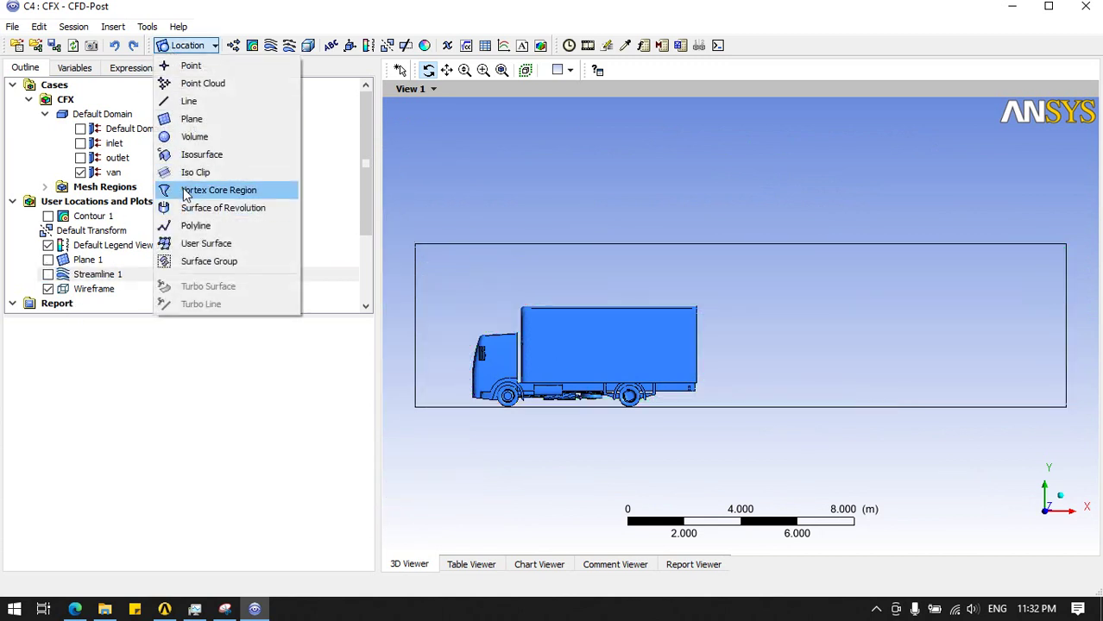
left_click(194, 136)
key("Return")
left_click(116, 431)
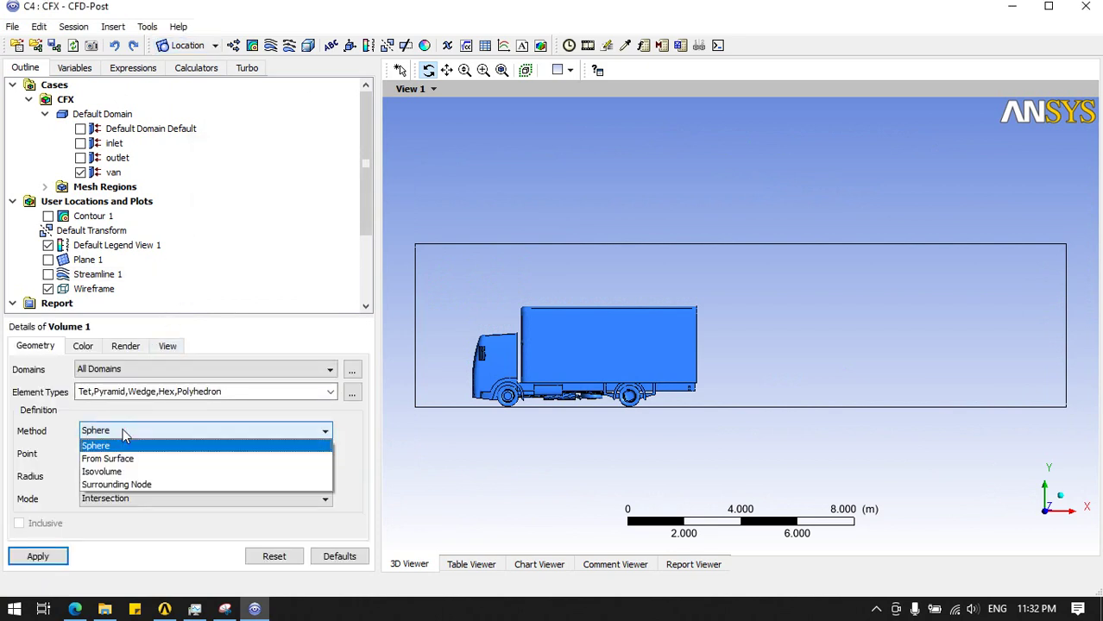
left_click(110, 458)
left_click(110, 455)
left_click(110, 463)
left_click(41, 556)
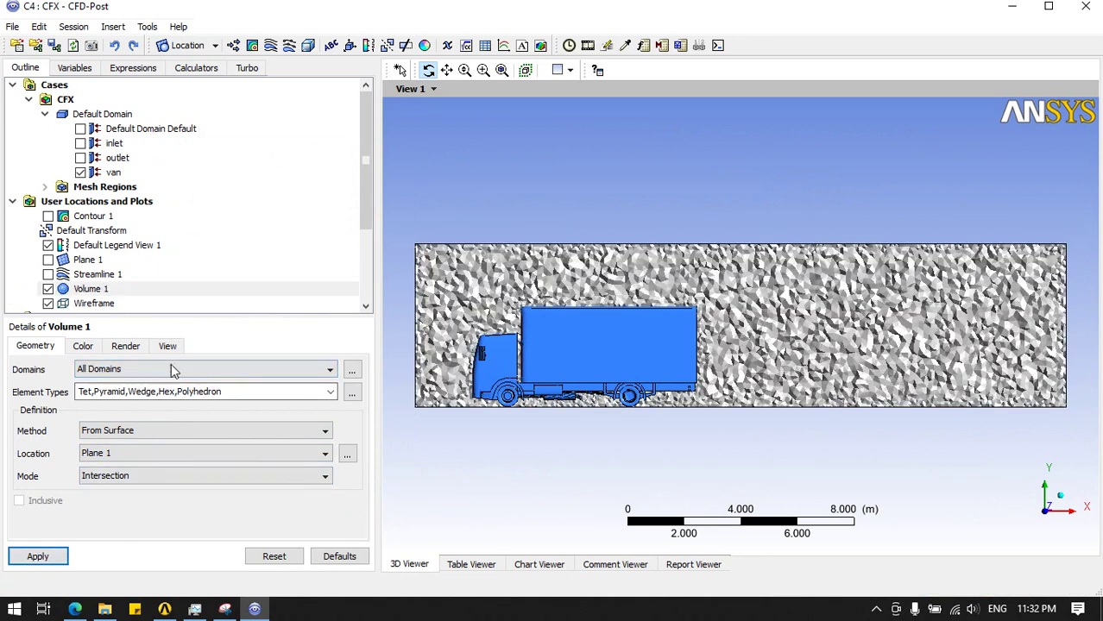
Colour Volume 1 by Velocity with a Local range.
left_click(83, 346)
left_click(101, 369)
left_click(102, 396)
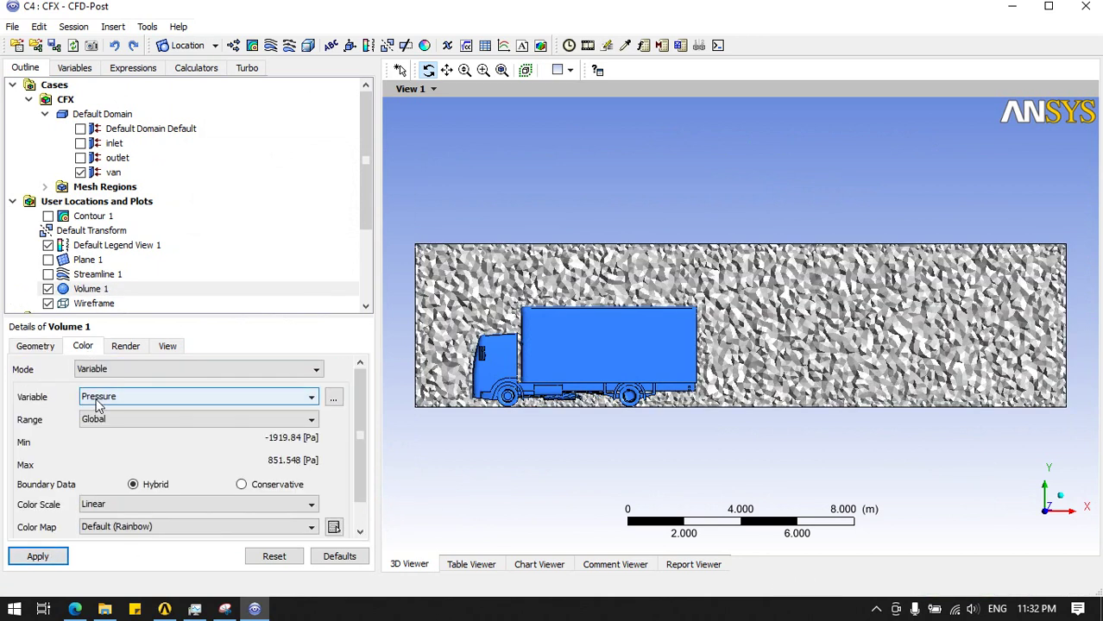
left_click(102, 397)
left_click(96, 479)
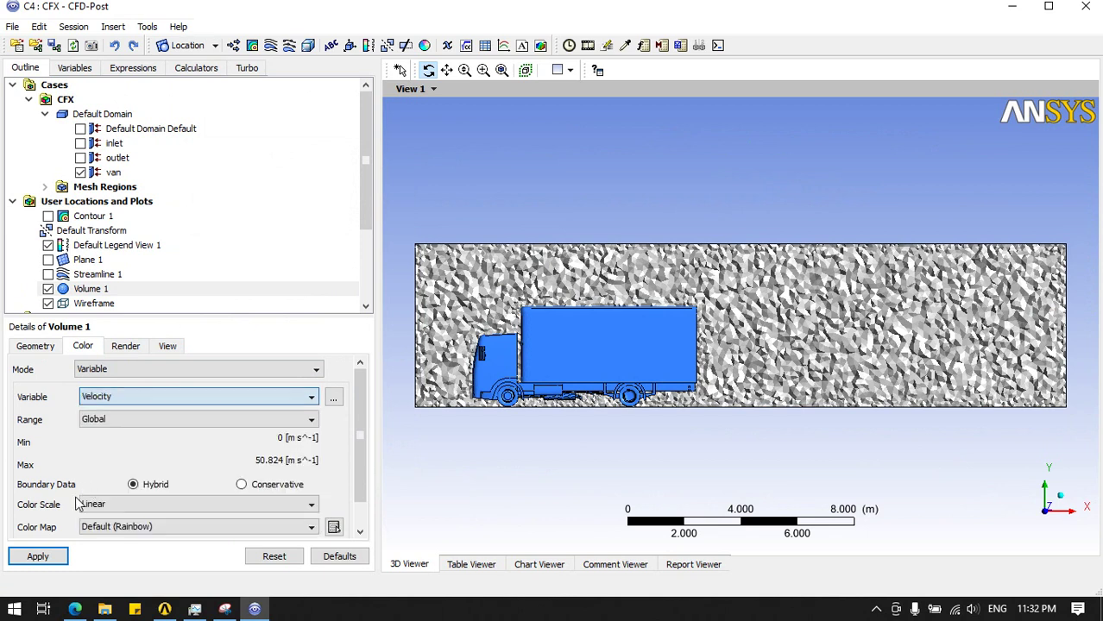
left_click(59, 556)
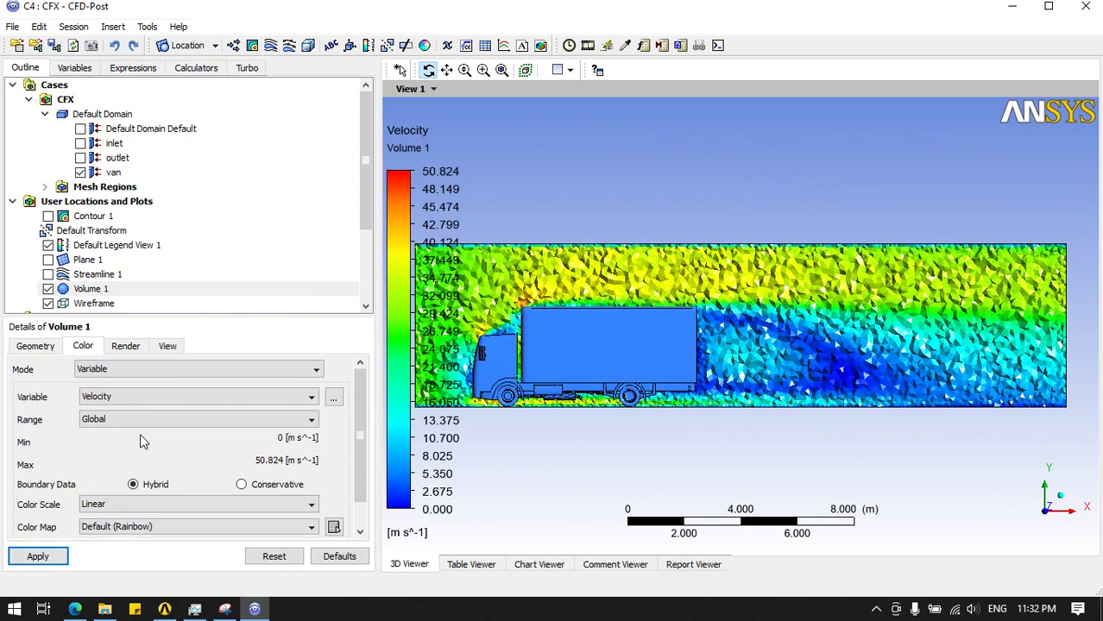
left_click(135, 419)
left_click(118, 448)
left_click(43, 555)
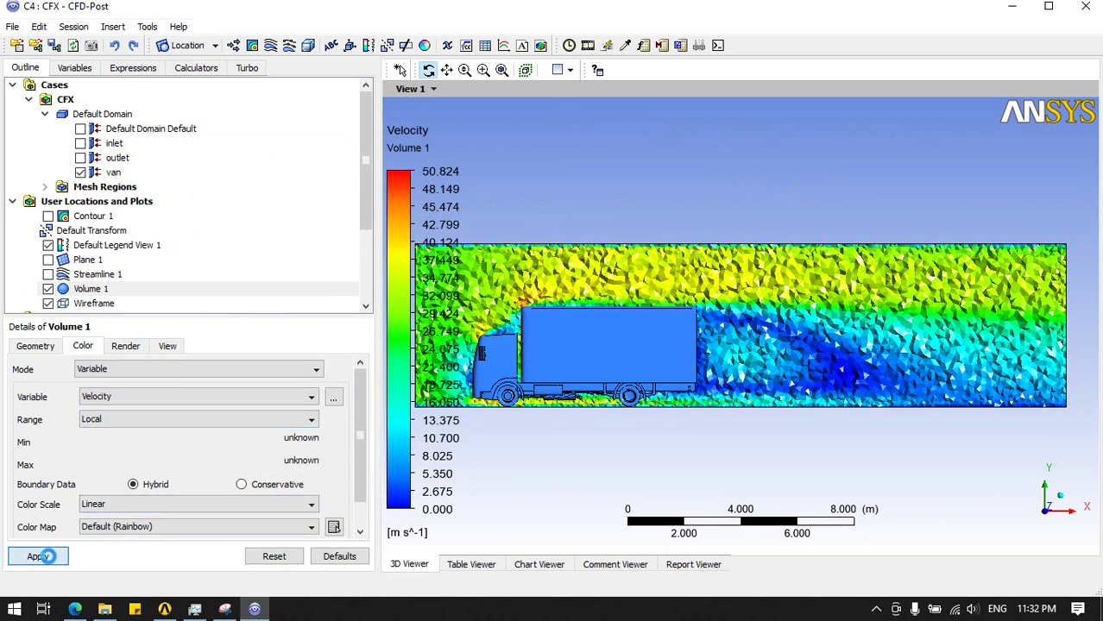
Render Volume 1 with faces shown and lighting off, check it, then hide it.
left_click(128, 346)
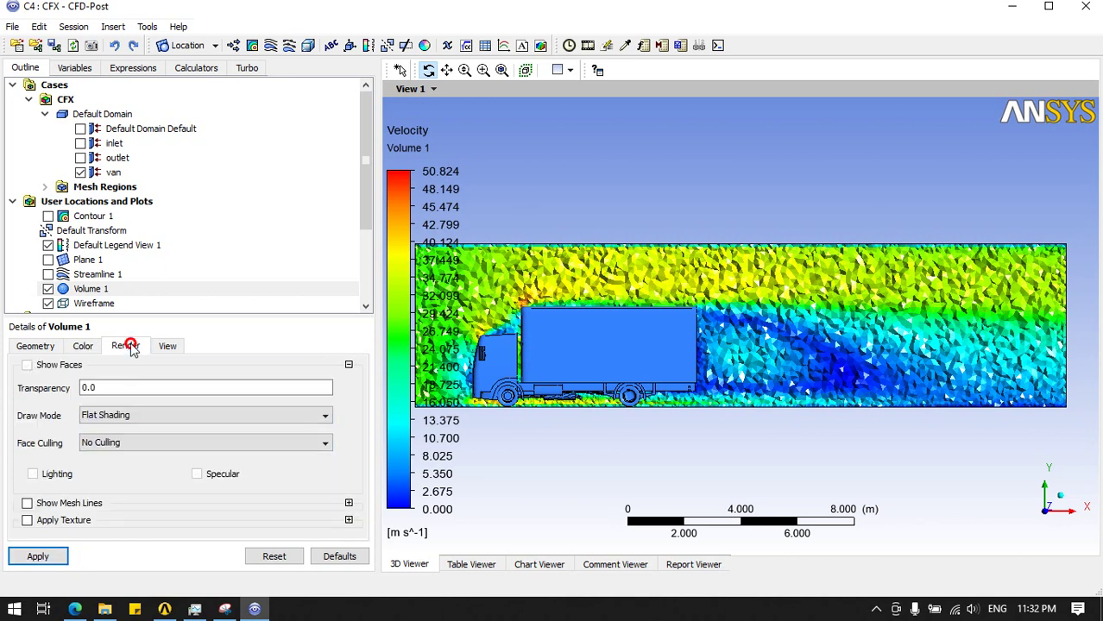
left_click(160, 348)
left_click(127, 348)
left_click(58, 477)
left_click(61, 555)
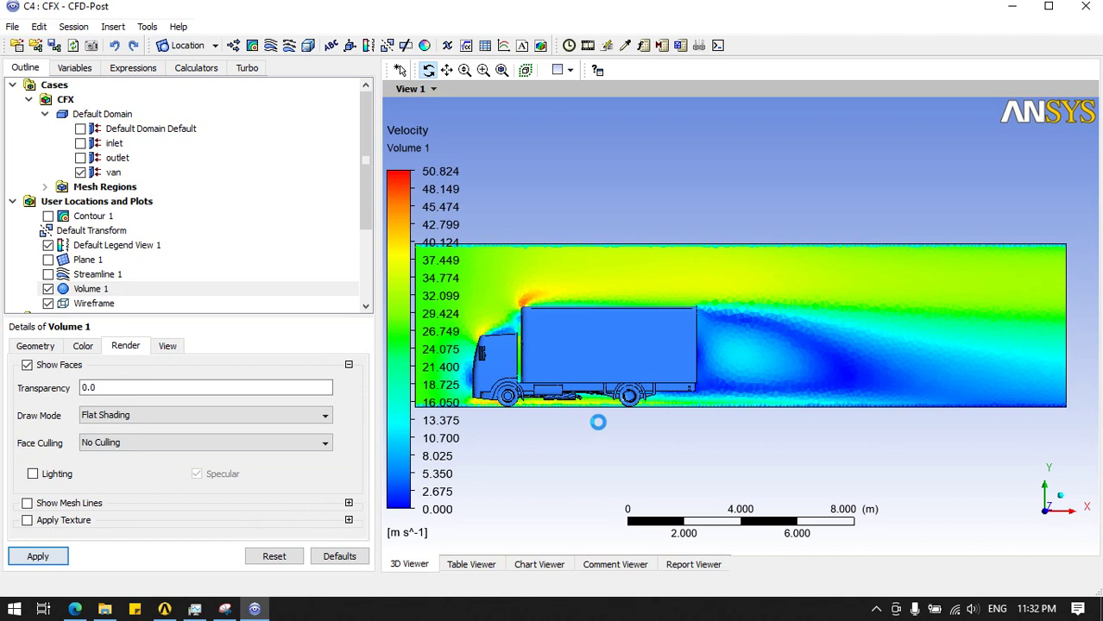
scroll(757, 343, "up", 2)
scroll(752, 332, "up", 2)
scroll(747, 327, "up", 2)
mouse_move(746, 328)
left_mouse_down()
mouse_move(705, 342)
mouse_move(635, 394)
mouse_move(696, 369)
mouse_move(736, 335)
left_mouse_up()
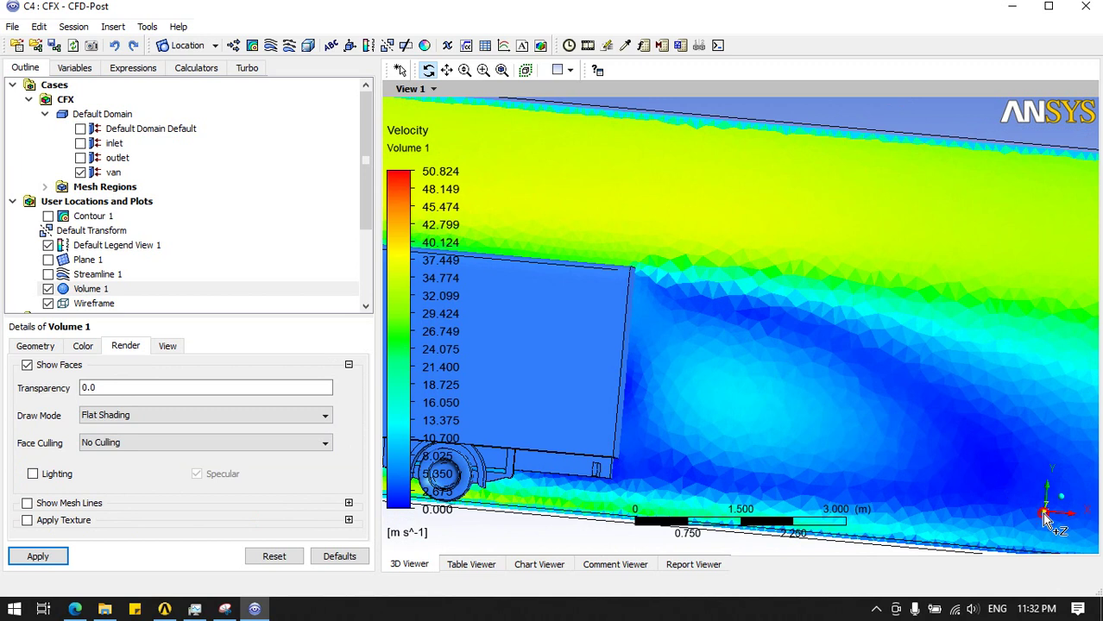
key("z")
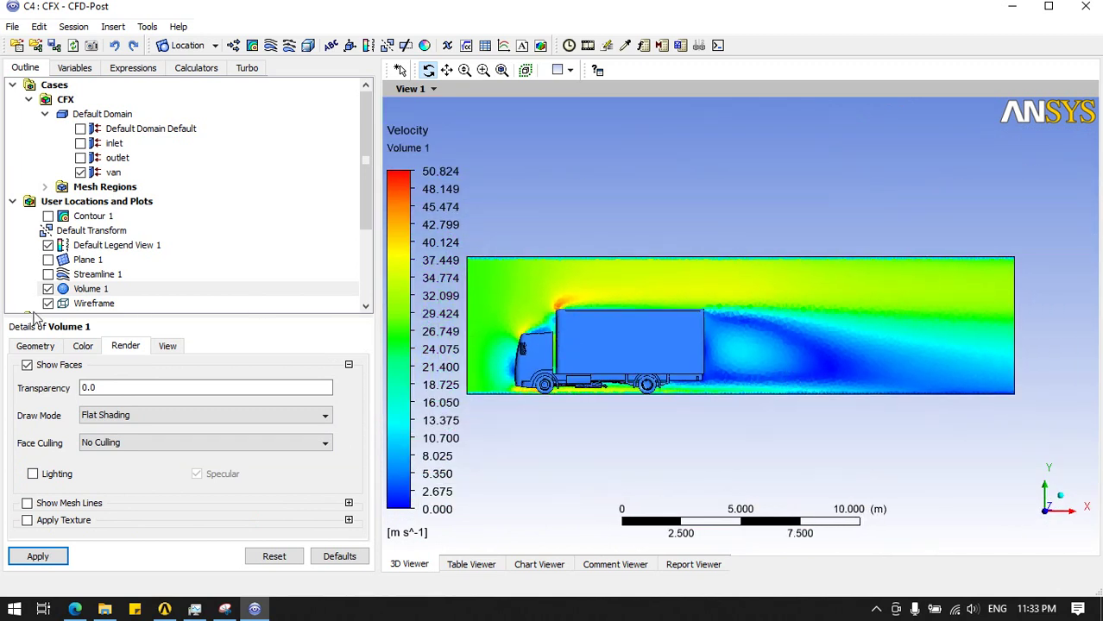
left_click(49, 288)
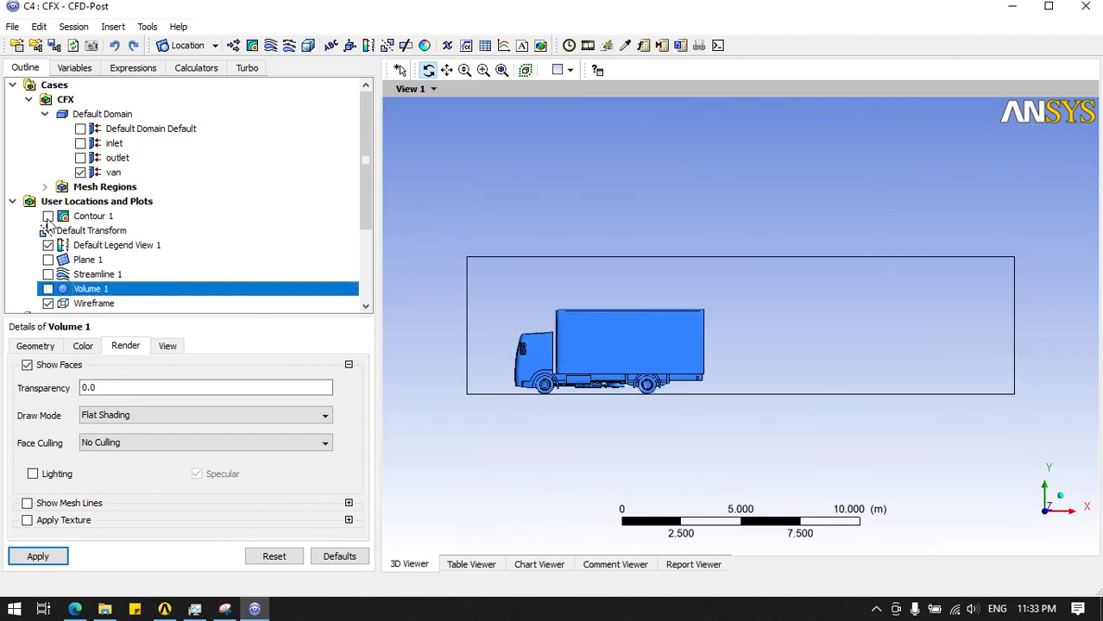
Redisplay Contour 1 and review its geometry, label, render and view settings.
left_click(48, 217)
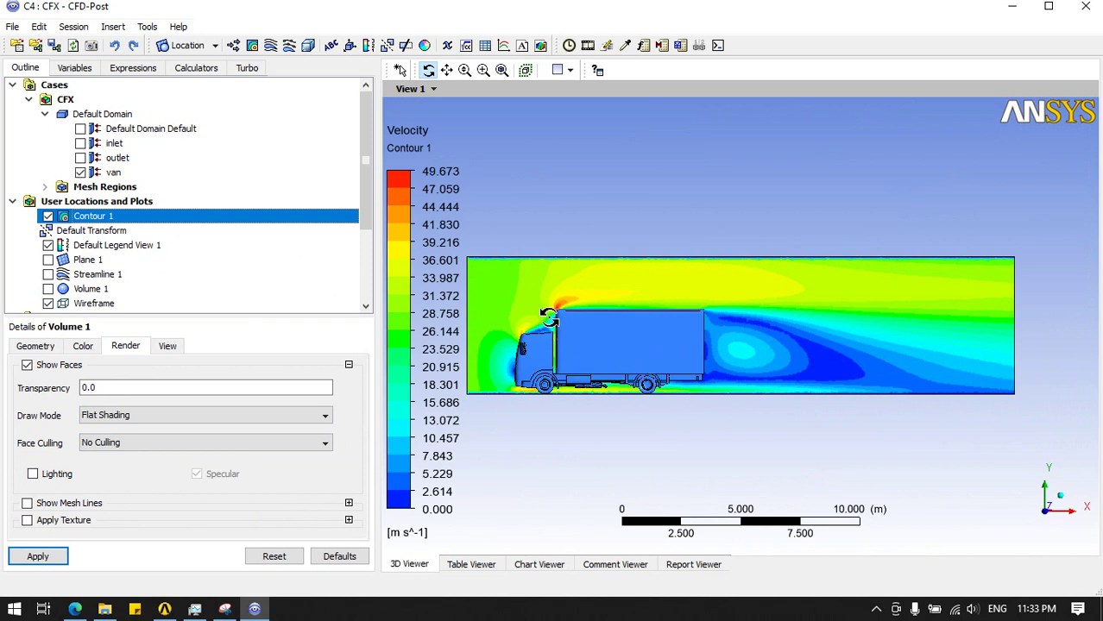
left_click(83, 346)
left_click(50, 351)
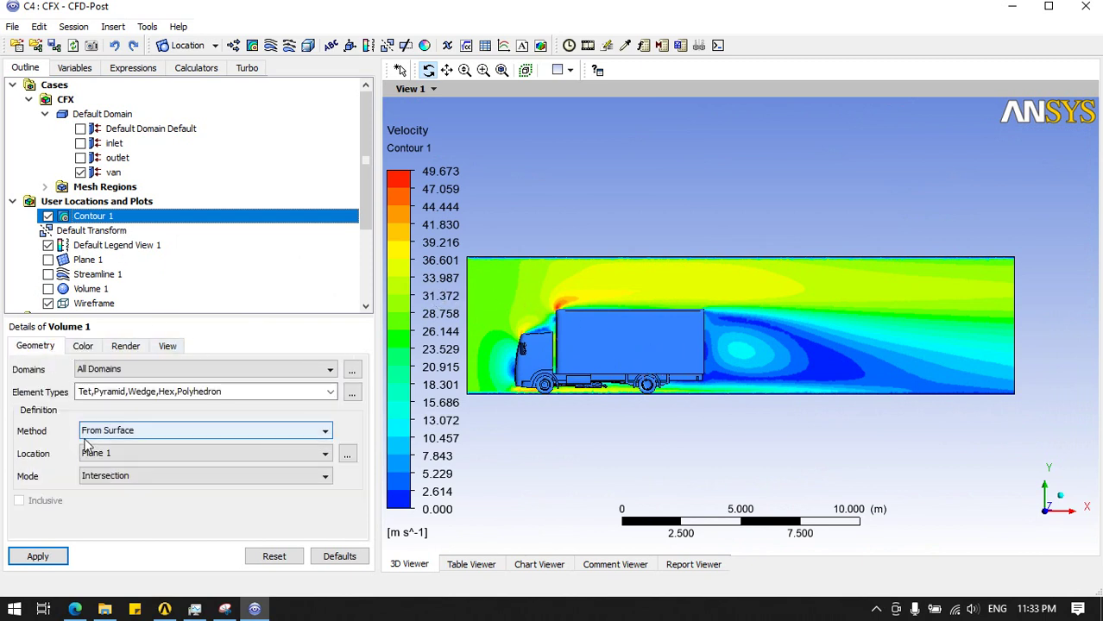
double_click(90, 217)
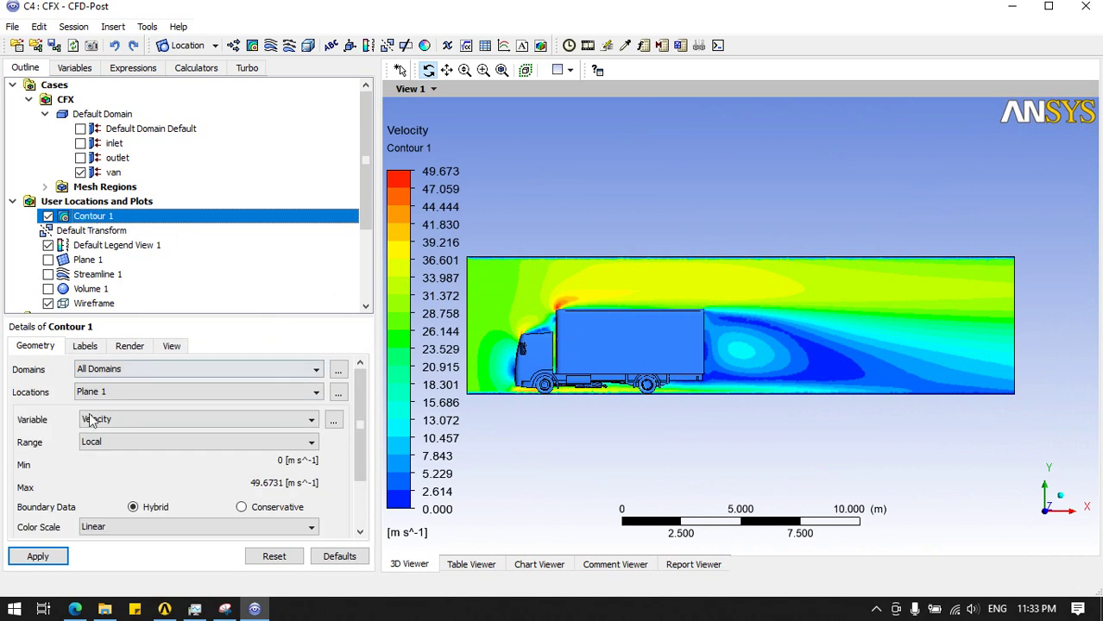
left_click(84, 346)
left_click(128, 346)
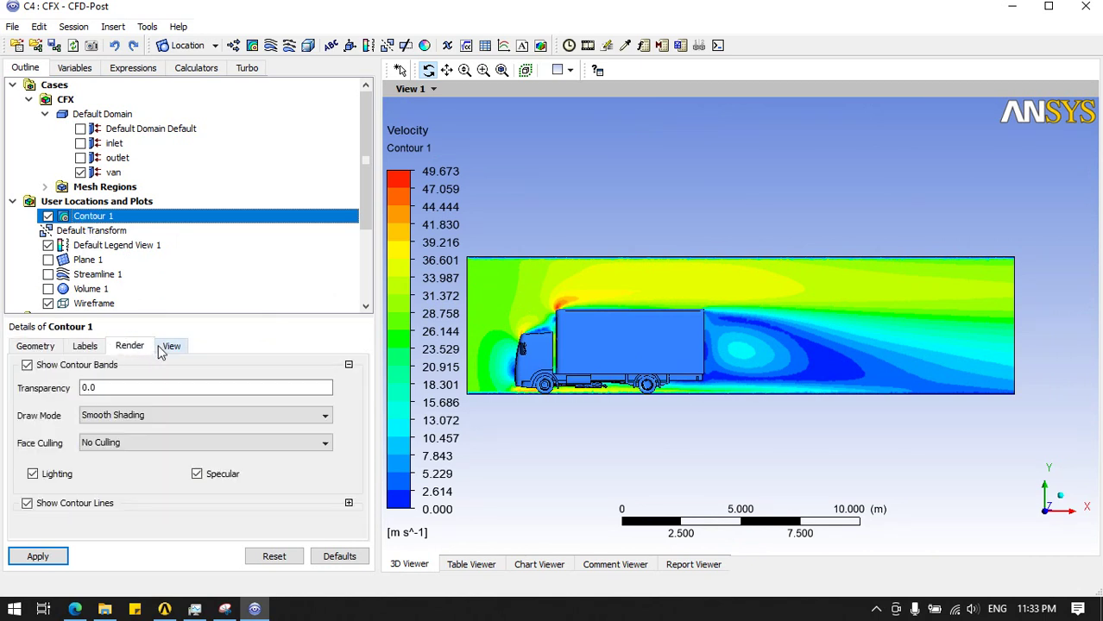
left_click(164, 346)
left_click(45, 348)
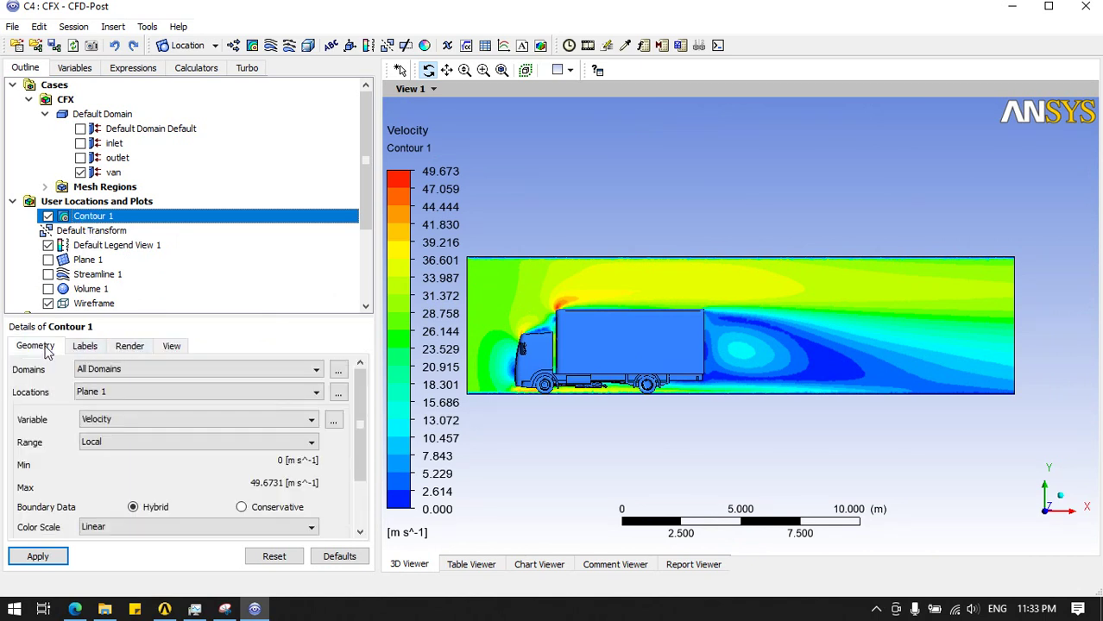
scroll(157, 394, "down", 3)
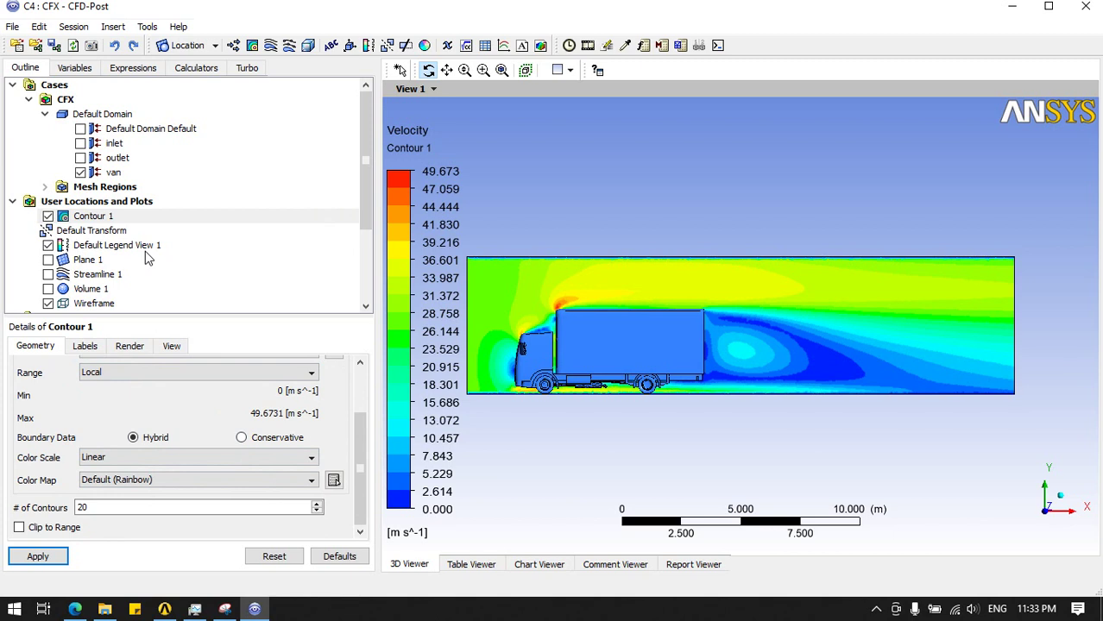
Hide Contour 1 again so only the van and domain outline remain.
left_click(48, 217)
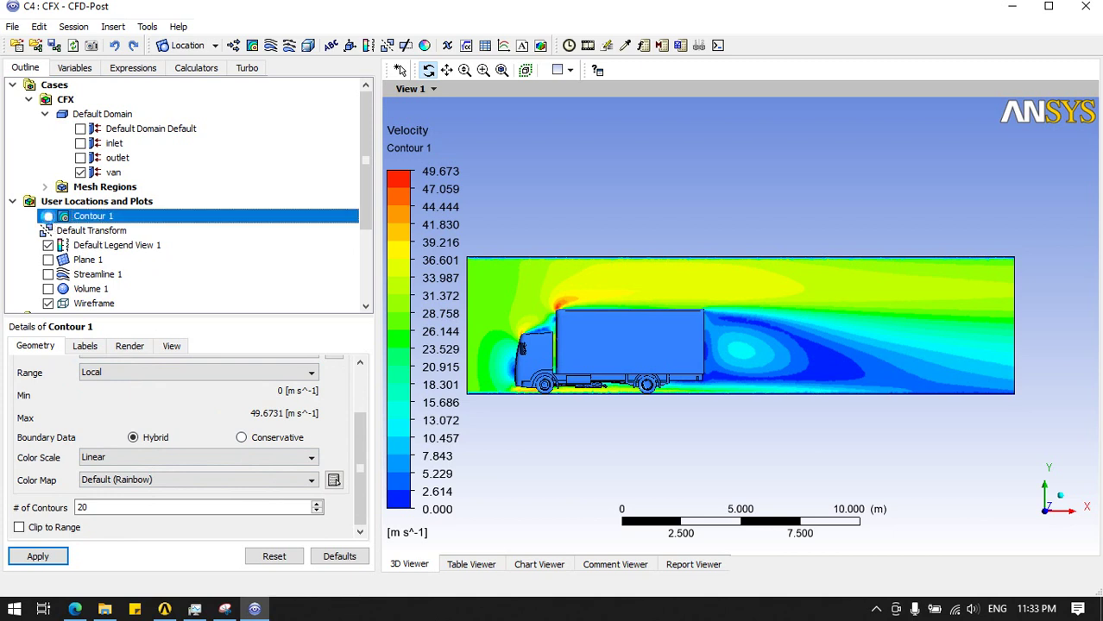
scroll(101, 229, "down", 1)
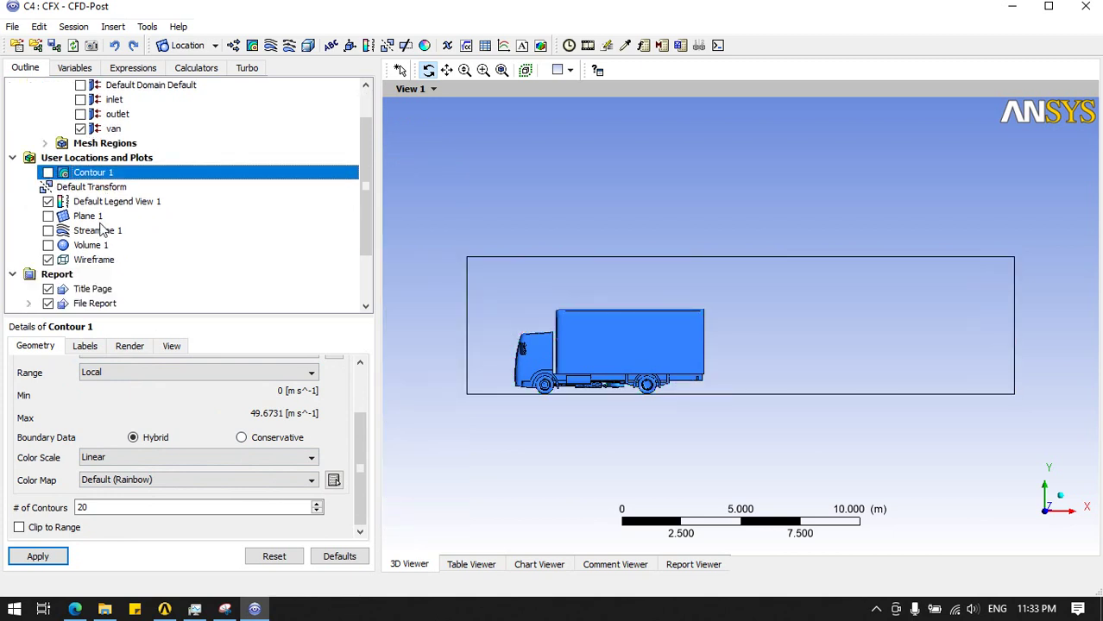
scroll(101, 229, "down", 2)
scroll(79, 216, "up", 1)
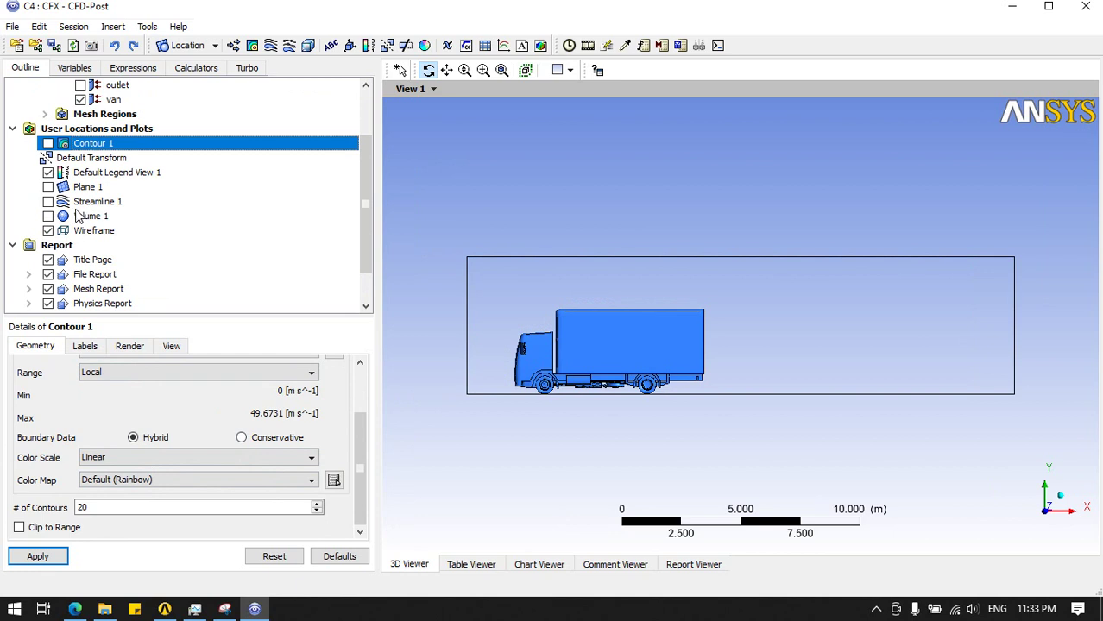
left_click(113, 100)
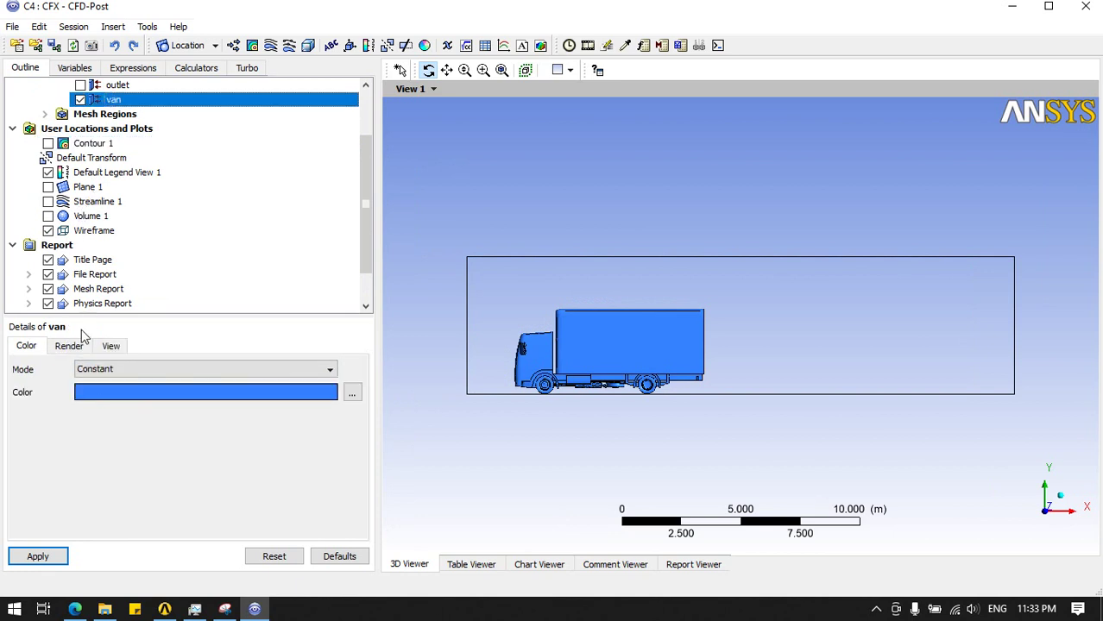
left_click(97, 369)
left_click(97, 398)
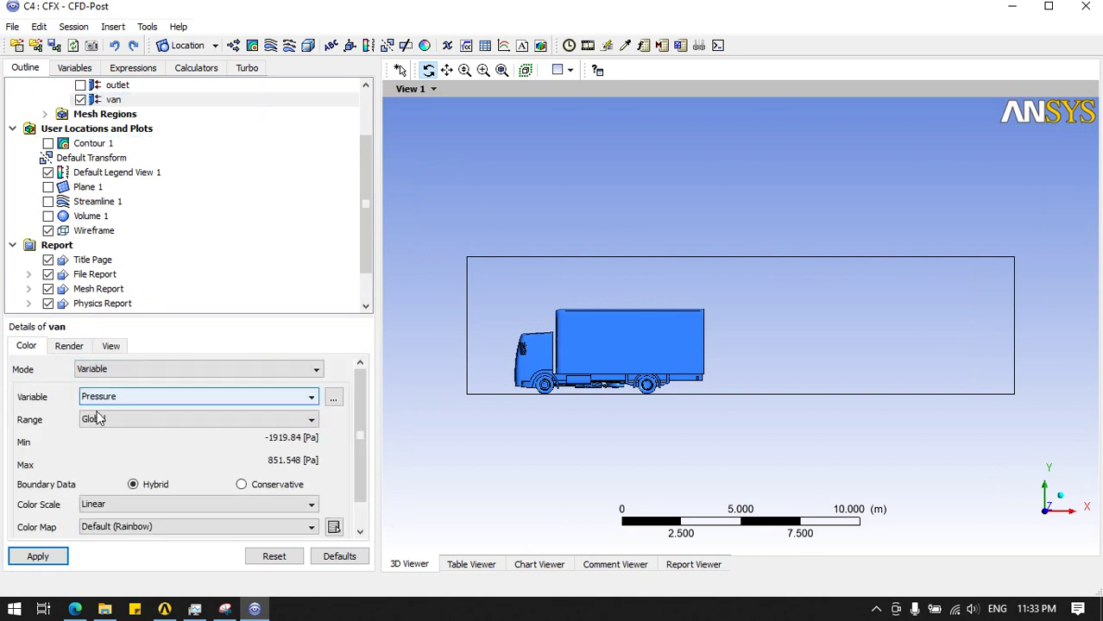
left_click(99, 419)
left_click(97, 442)
left_click(100, 396)
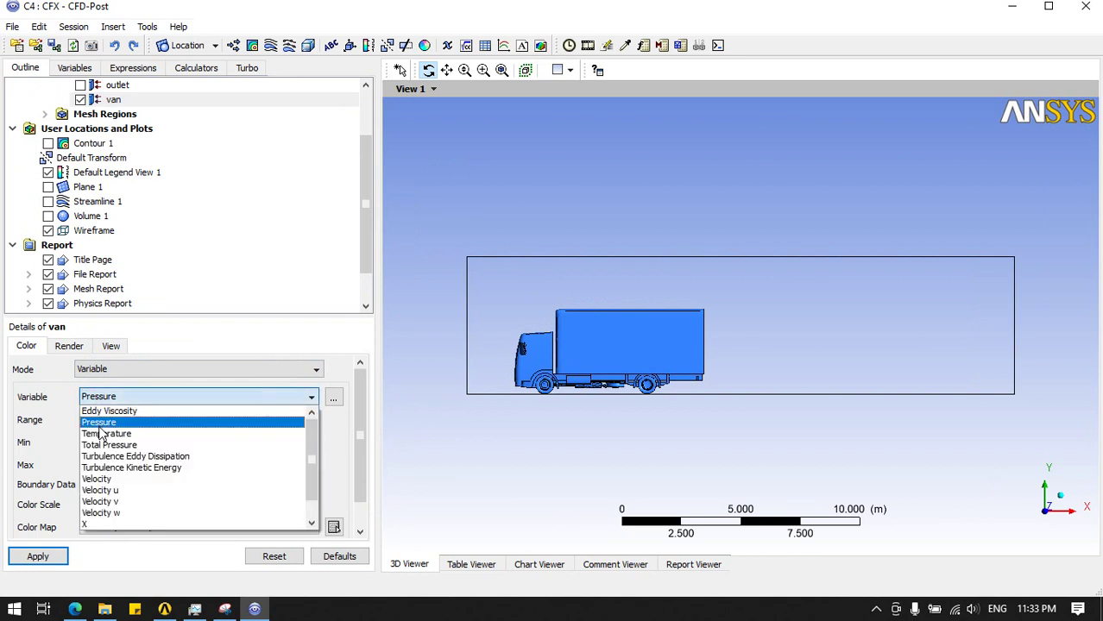
left_click(98, 478)
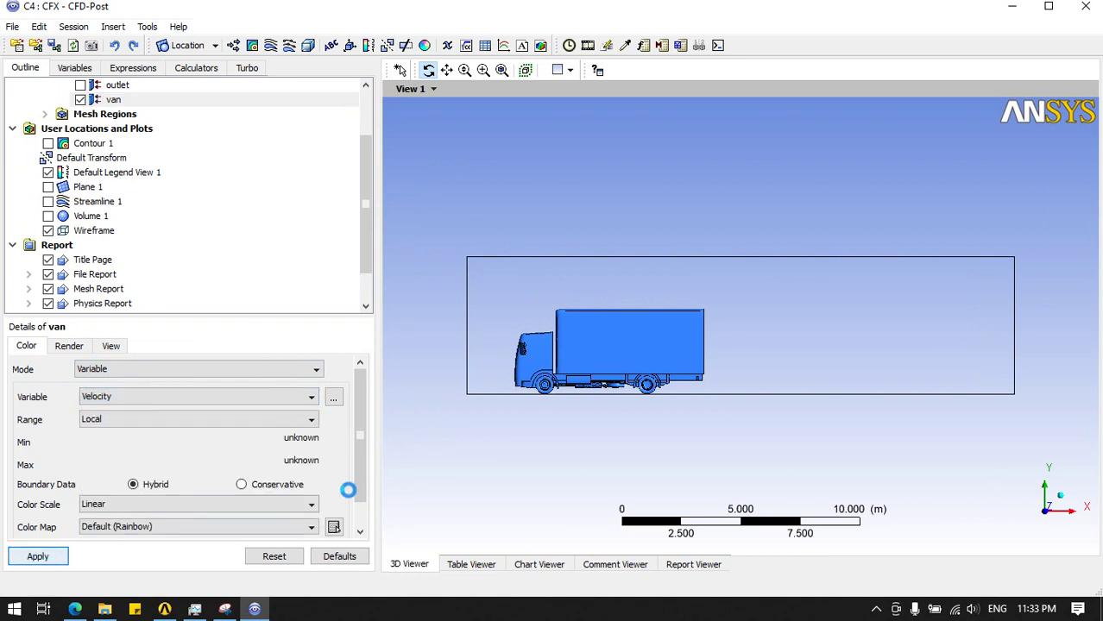
mouse_move(576, 414)
left_mouse_down()
mouse_move(661, 415)
mouse_move(677, 421)
mouse_move(564, 412)
mouse_move(729, 470)
left_mouse_up()
left_click(1055, 497)
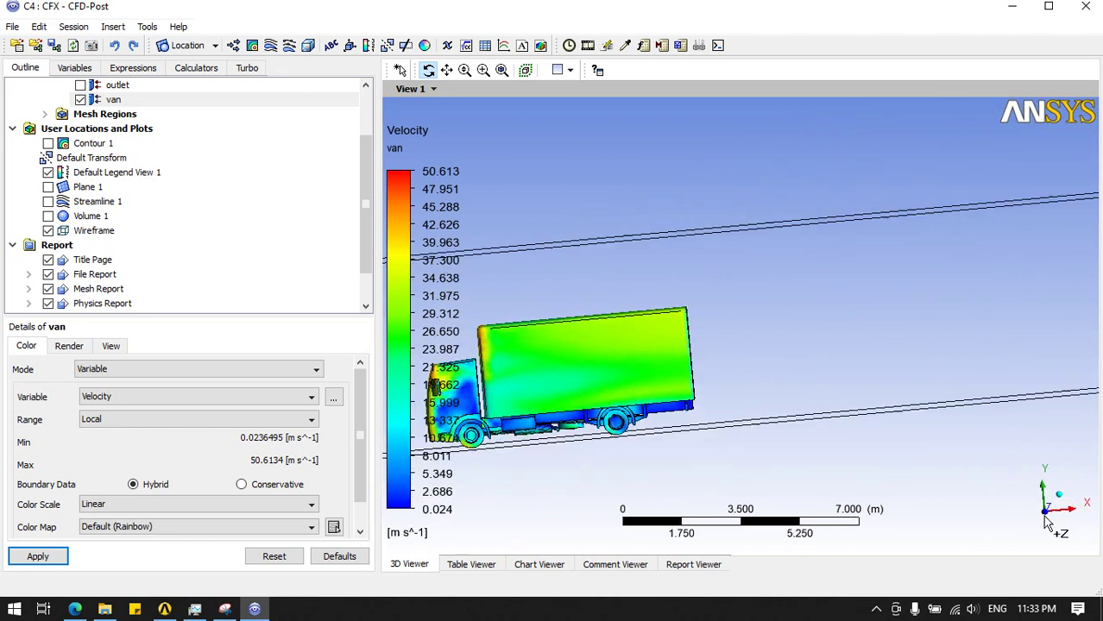
left_click(138, 397)
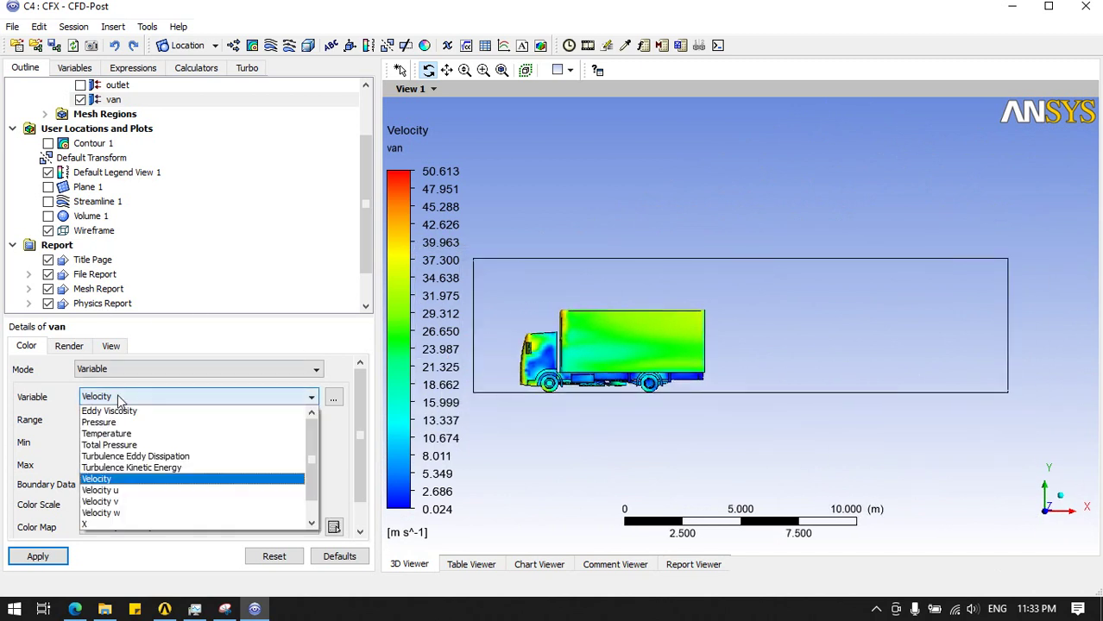
left_click(117, 421)
left_click(50, 558)
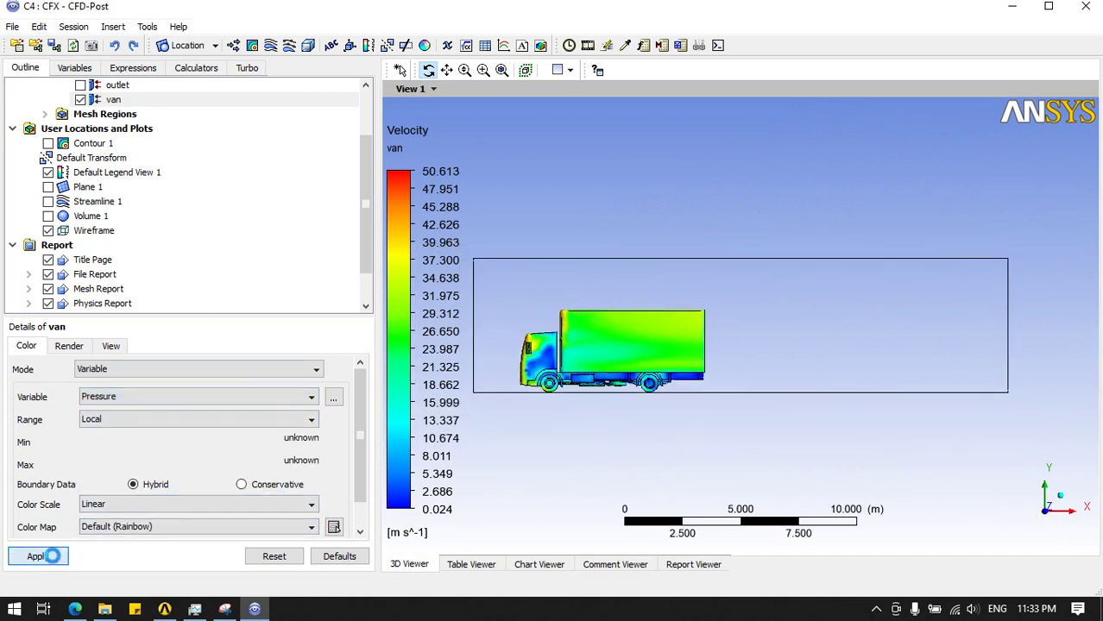
left_click(91, 399)
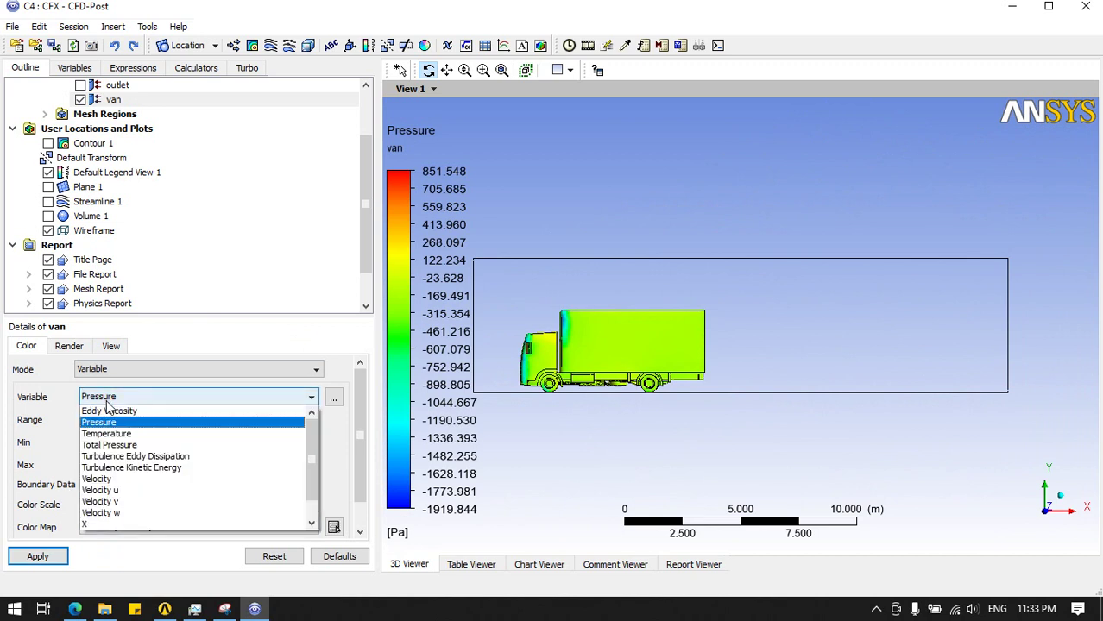
left_click(97, 479)
left_click(45, 556)
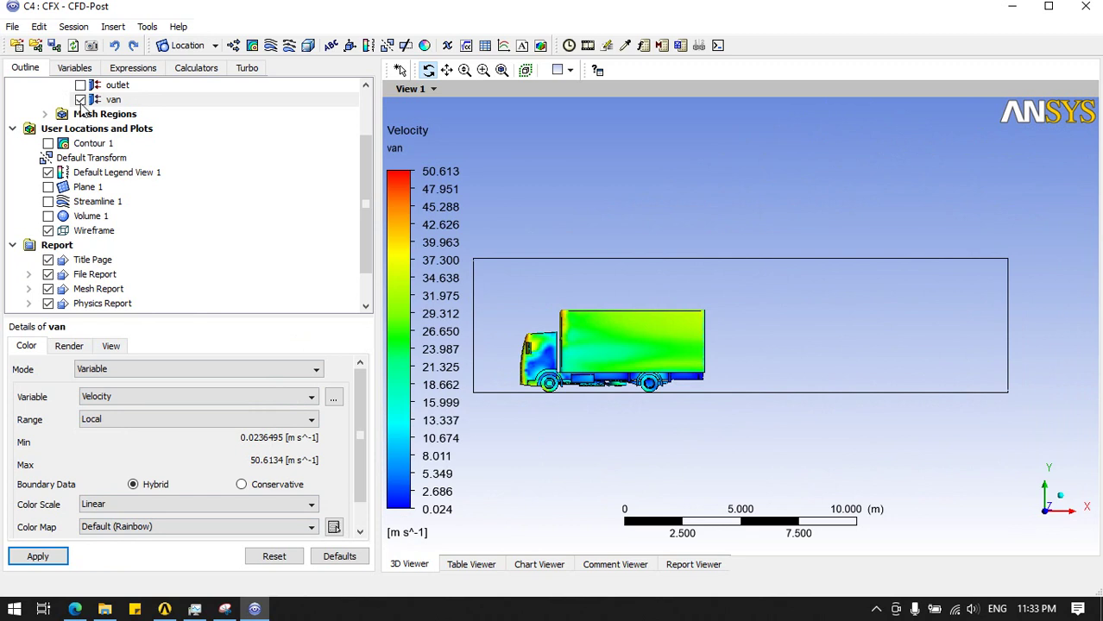
left_click(198, 368)
left_click(95, 382)
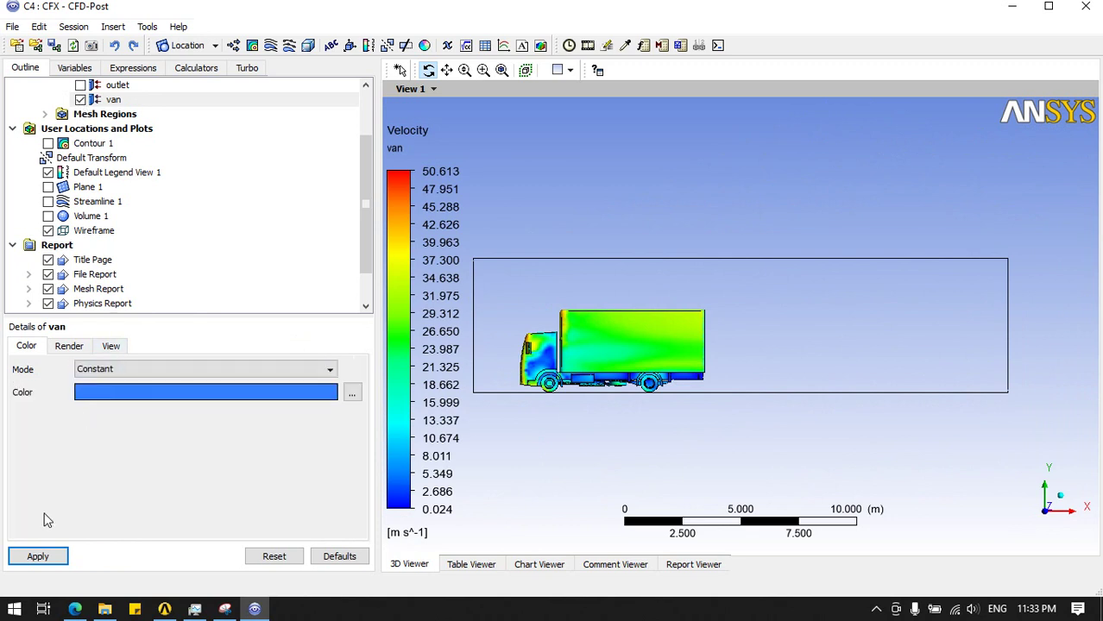
left_click(39, 557)
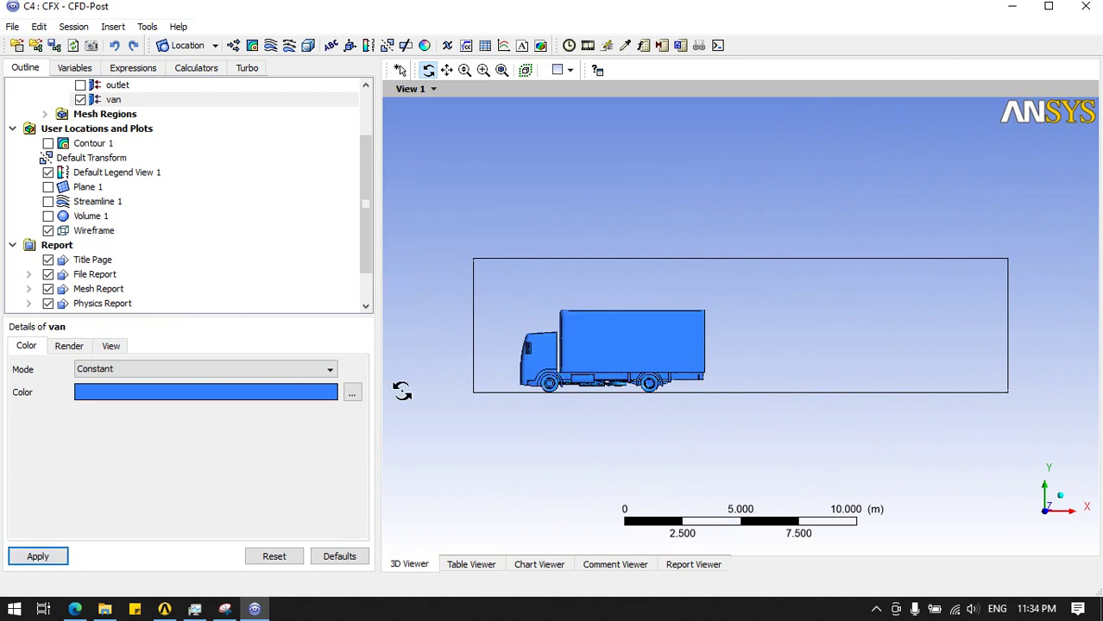
Create Contour 2 of Velocity on the van surface with a Local range.
left_click(251, 46)
left_click(288, 110)
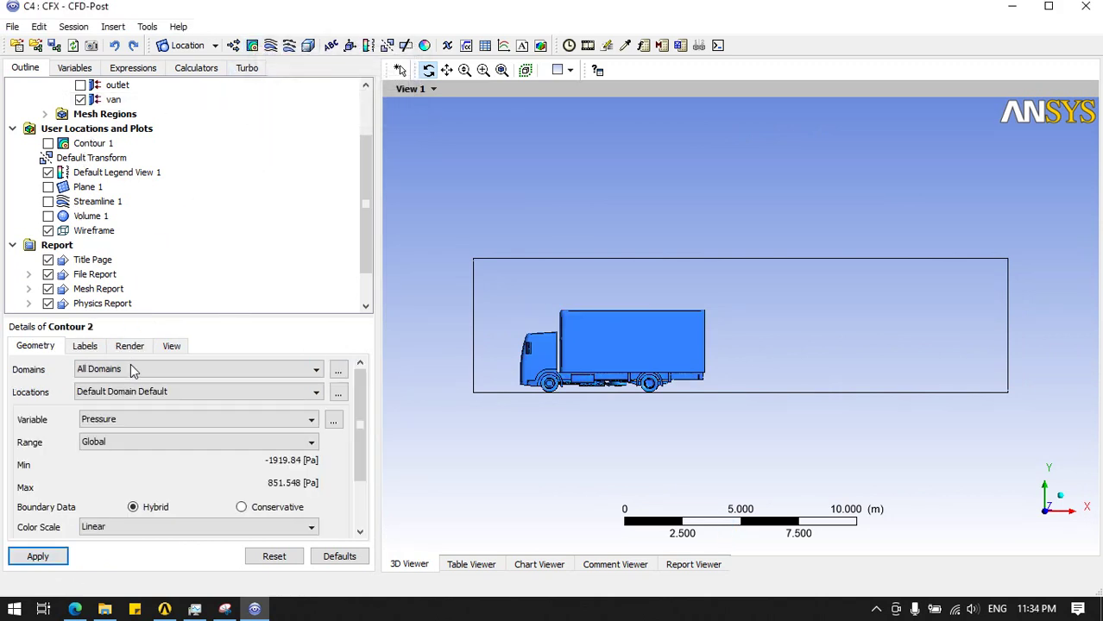
left_click(119, 420)
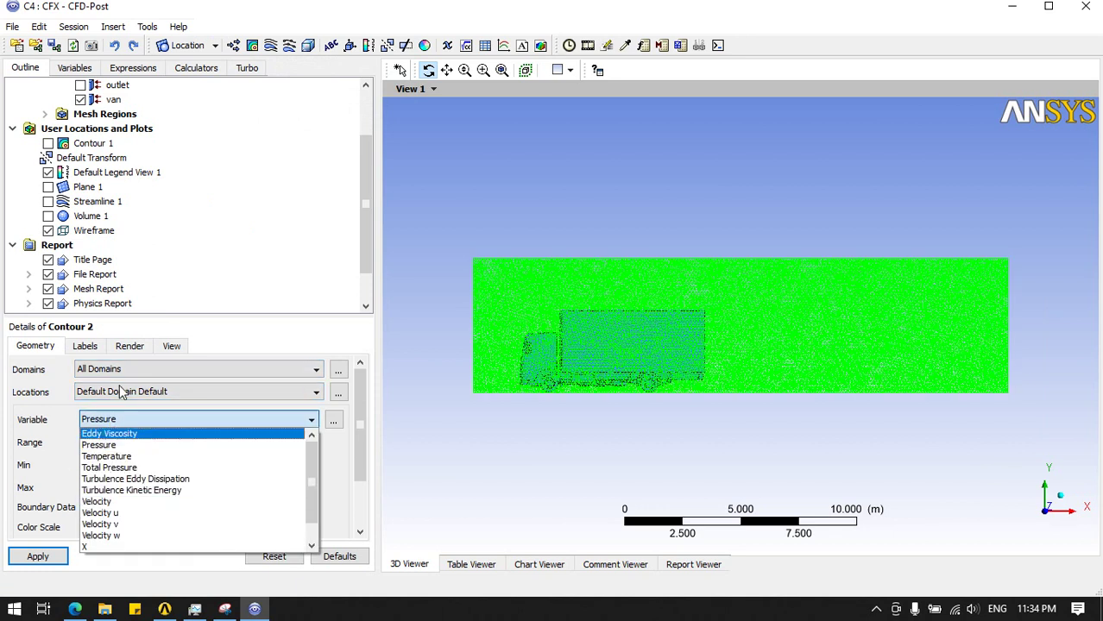
left_click(121, 392)
left_click(121, 393)
left_click(95, 444)
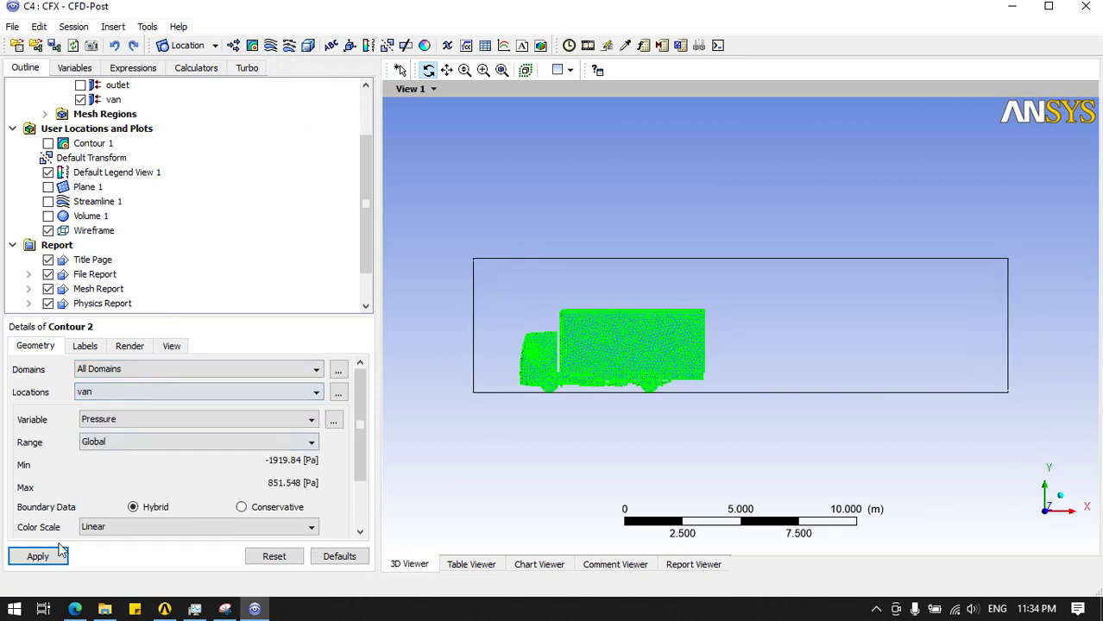
left_click(106, 442)
left_click(105, 466)
left_click(108, 419)
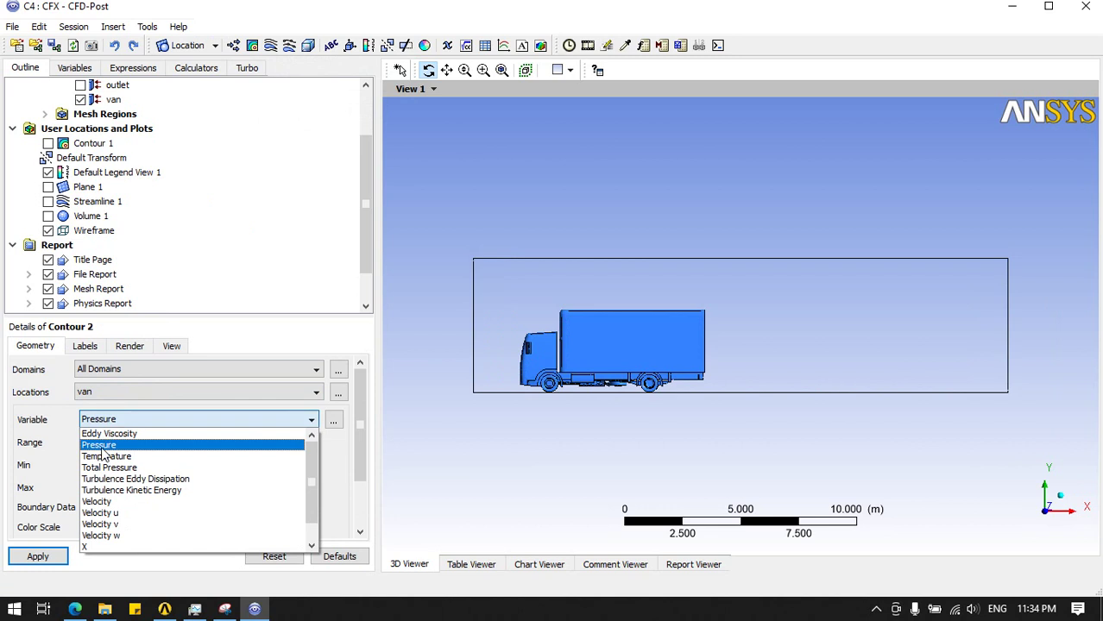
left_click(97, 502)
left_click(38, 557)
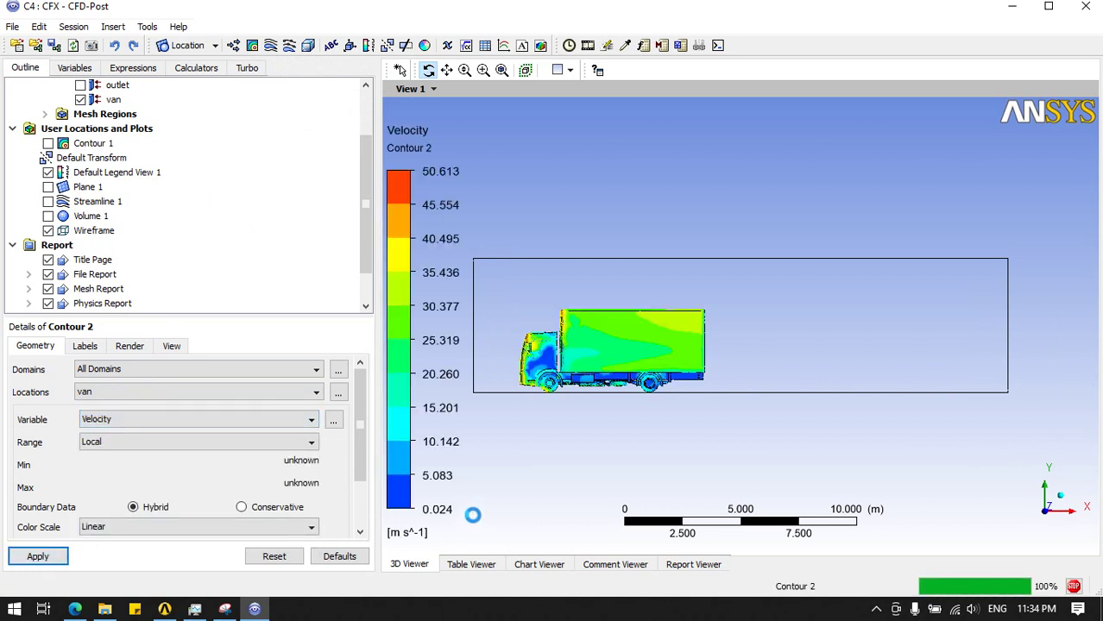
Orbit, zoom and pan around the truck to inspect the van velocity contour.
scroll(567, 414, "up", 1)
scroll(570, 406, "up", 3)
scroll(569, 407, "up", 2)
scroll(567, 408, "down", 3)
scroll(565, 409, "down", 1)
left_click_drag(565, 409, 633, 422)
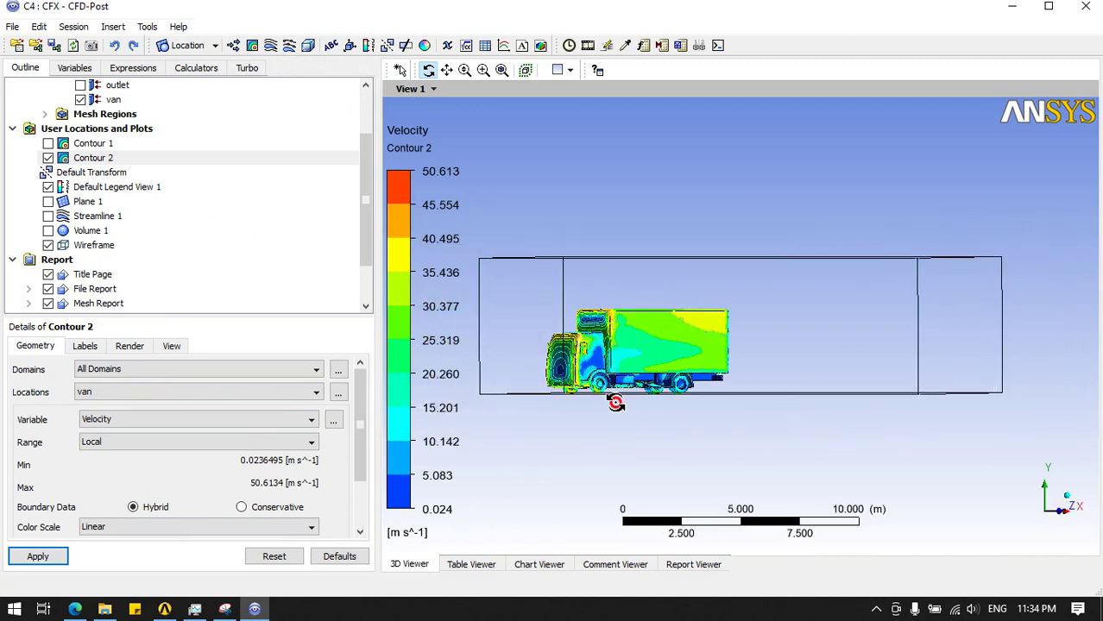
scroll(632, 422, "up", 2)
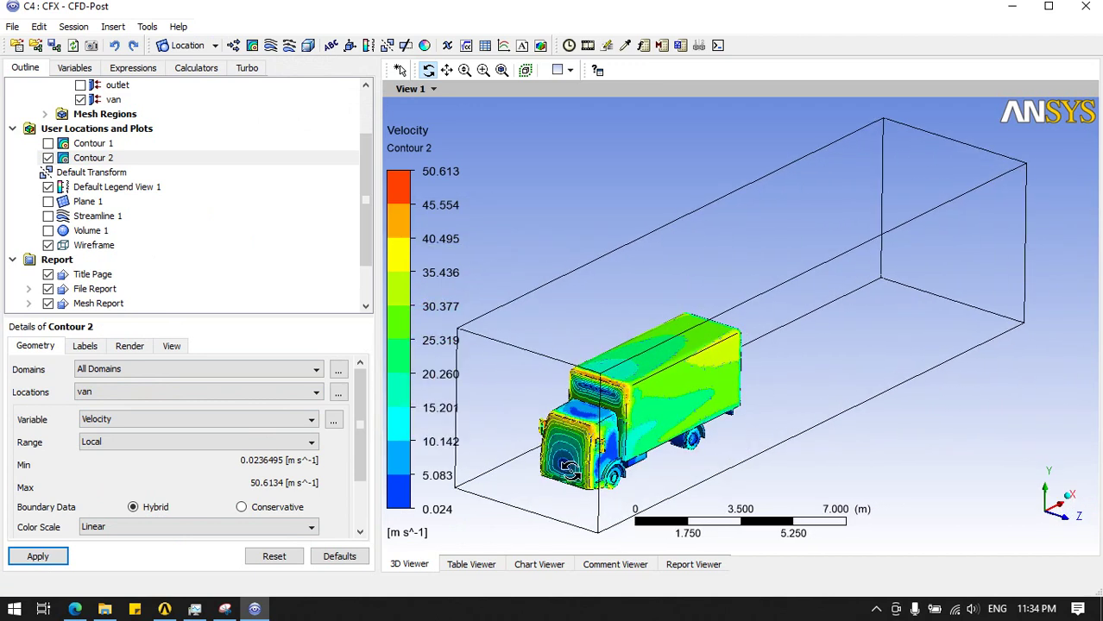
left_click(1077, 515)
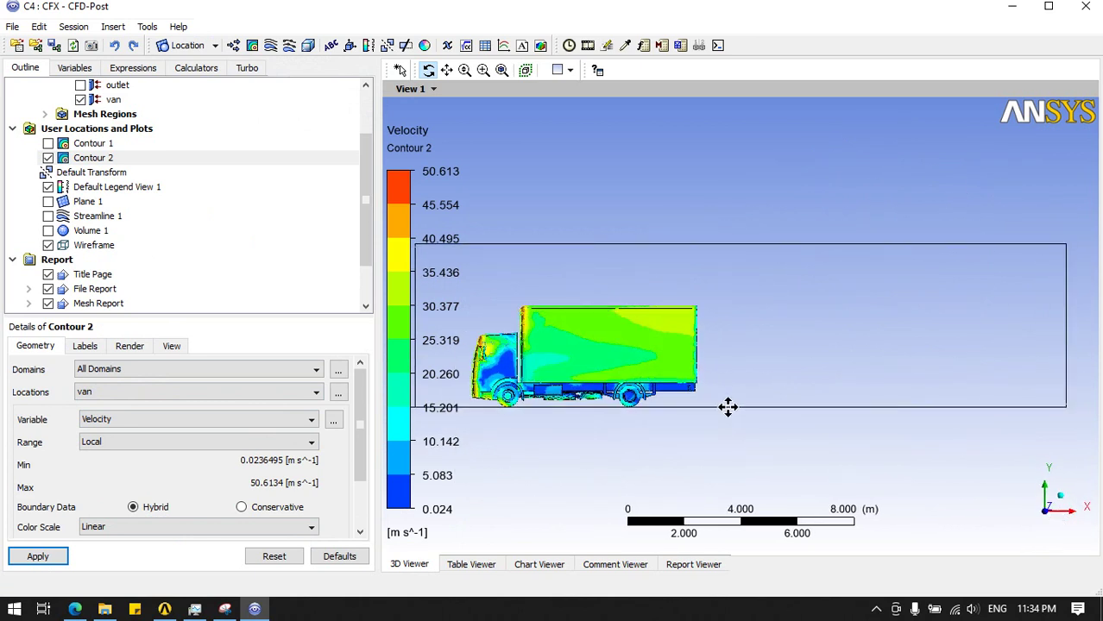
left_click_drag(721, 407, 704, 356)
key("z")
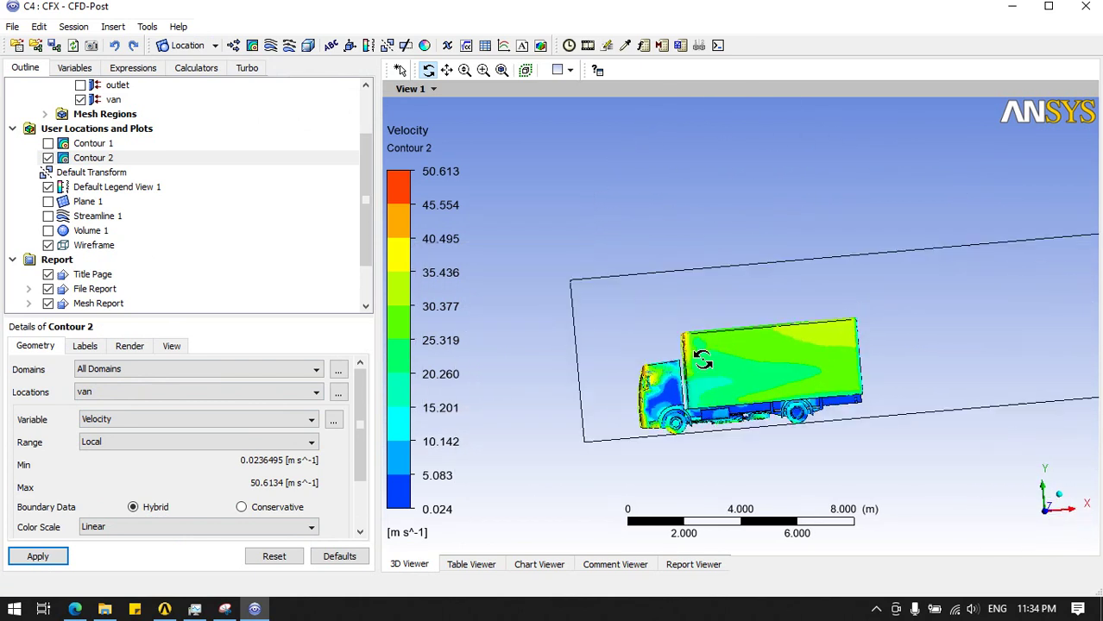
left_click_drag(702, 360, 736, 382)
scroll(736, 380, "up", 2)
scroll(736, 381, "up", 2)
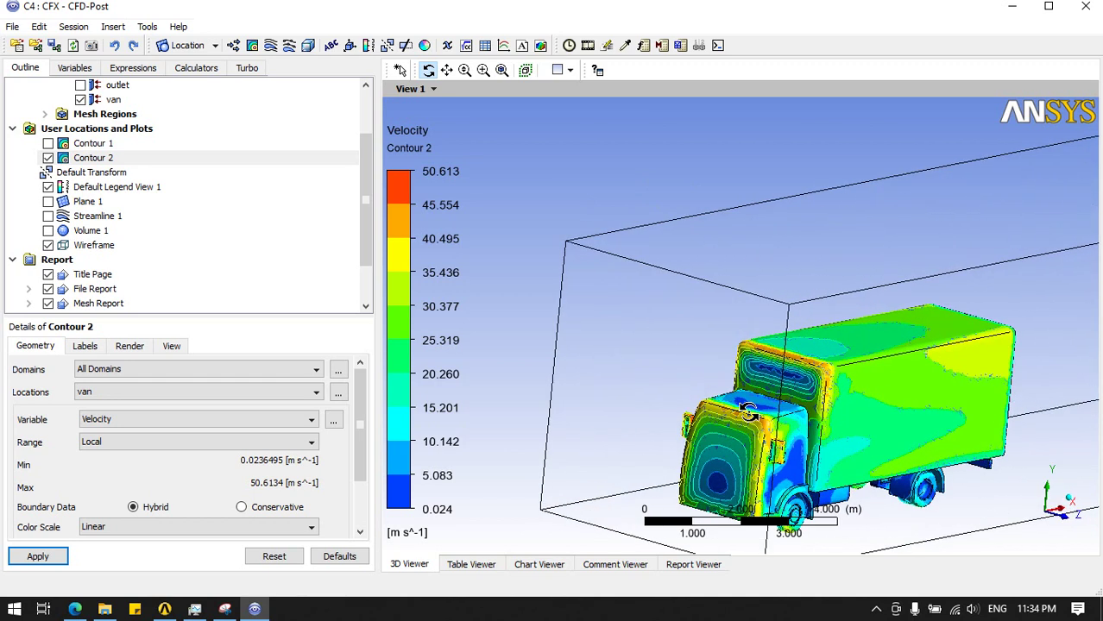
scroll(736, 380, "up", 2)
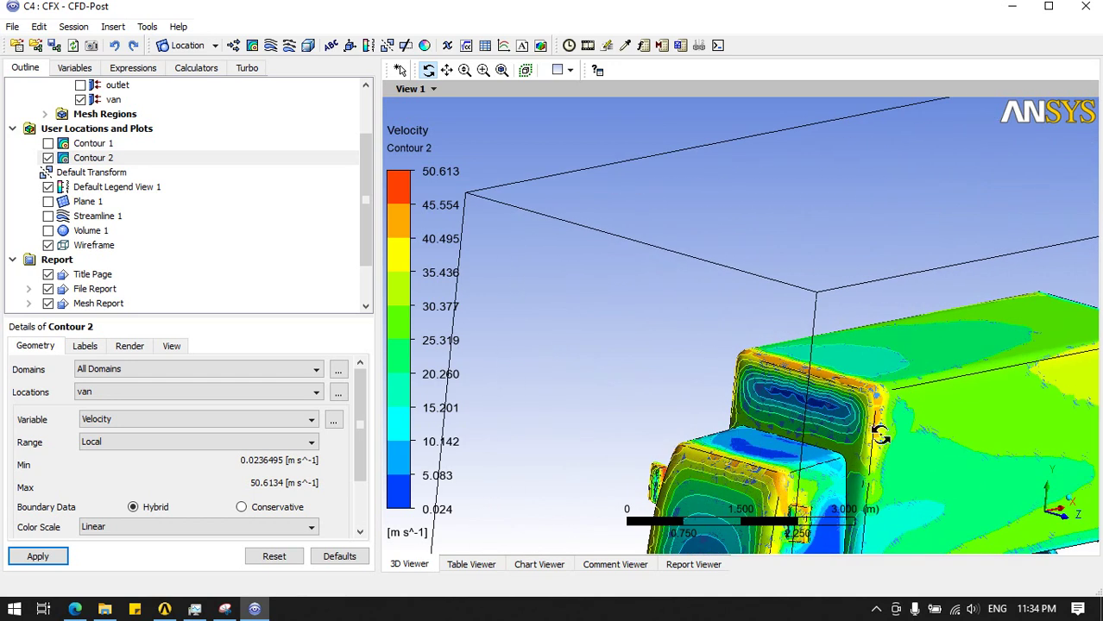
left_click_drag(852, 384, 828, 391)
scroll(828, 391, "down", 2)
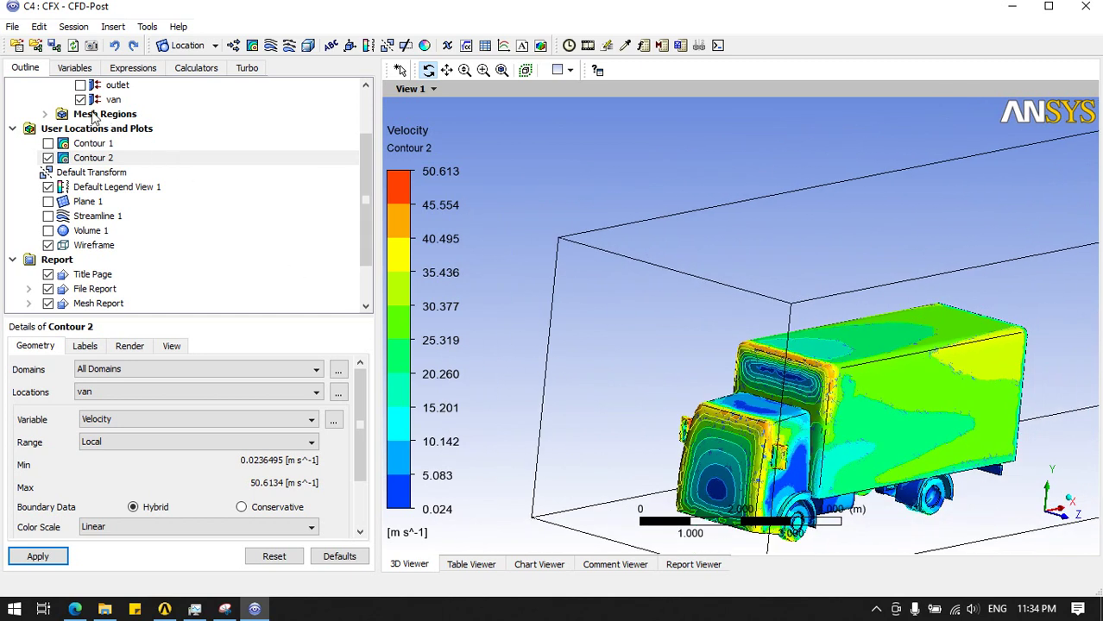
left_click(83, 101)
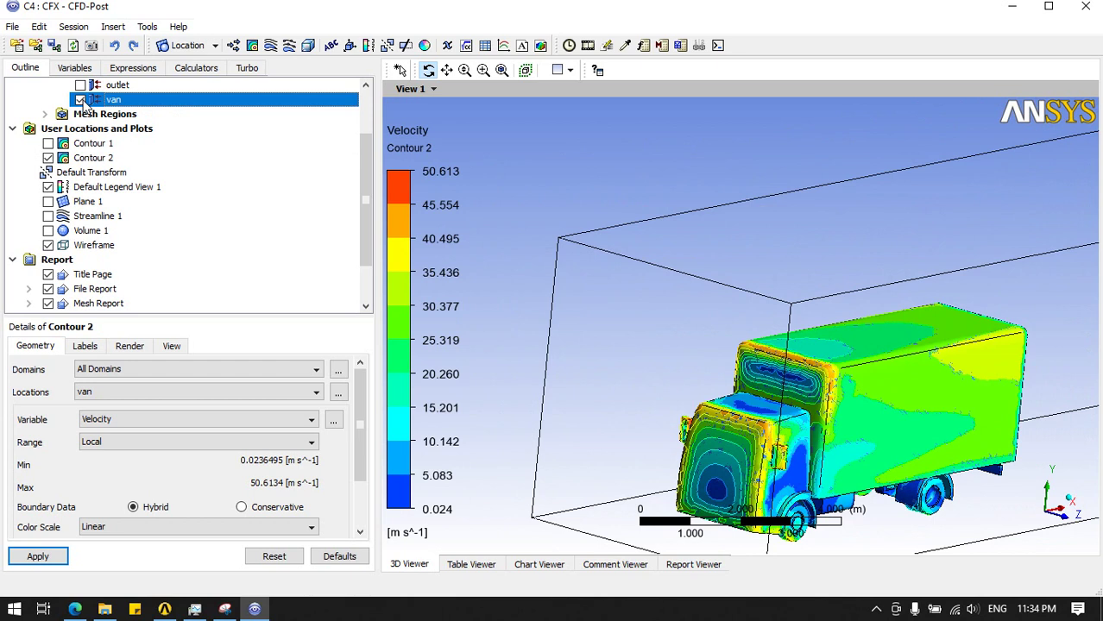
left_click(1076, 518)
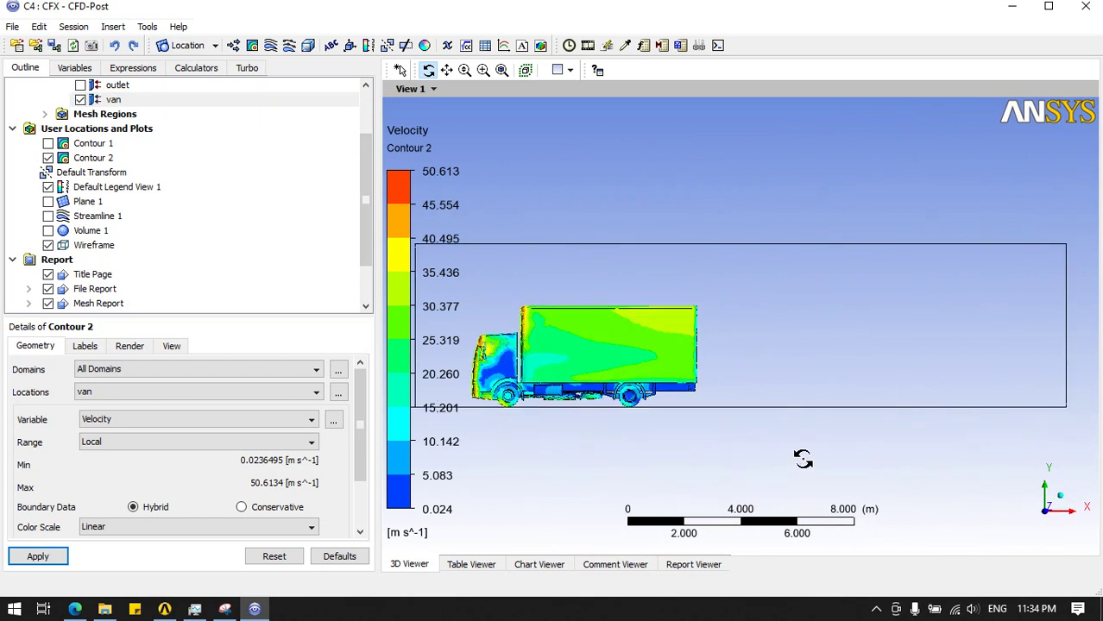
left_click(446, 70)
left_click_drag(654, 332, 817, 341)
scroll(722, 367, "up", 2)
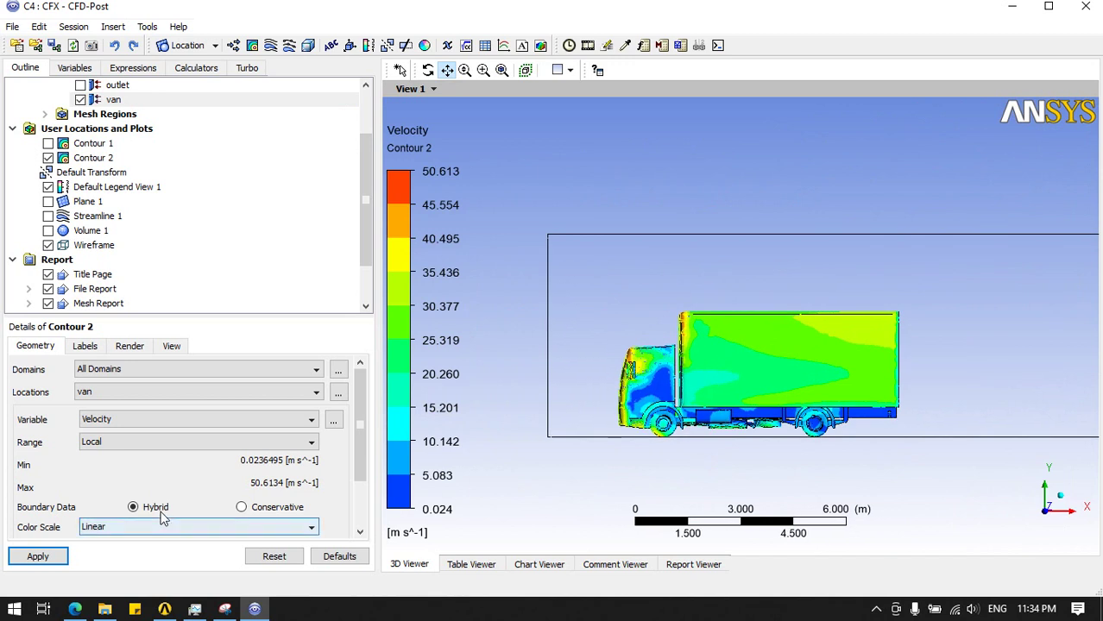
scroll(173, 518, "down", 2)
Set Contour 2 to 20 levels, then hide it.
double_click(126, 508)
type("20")
left_click(37, 556)
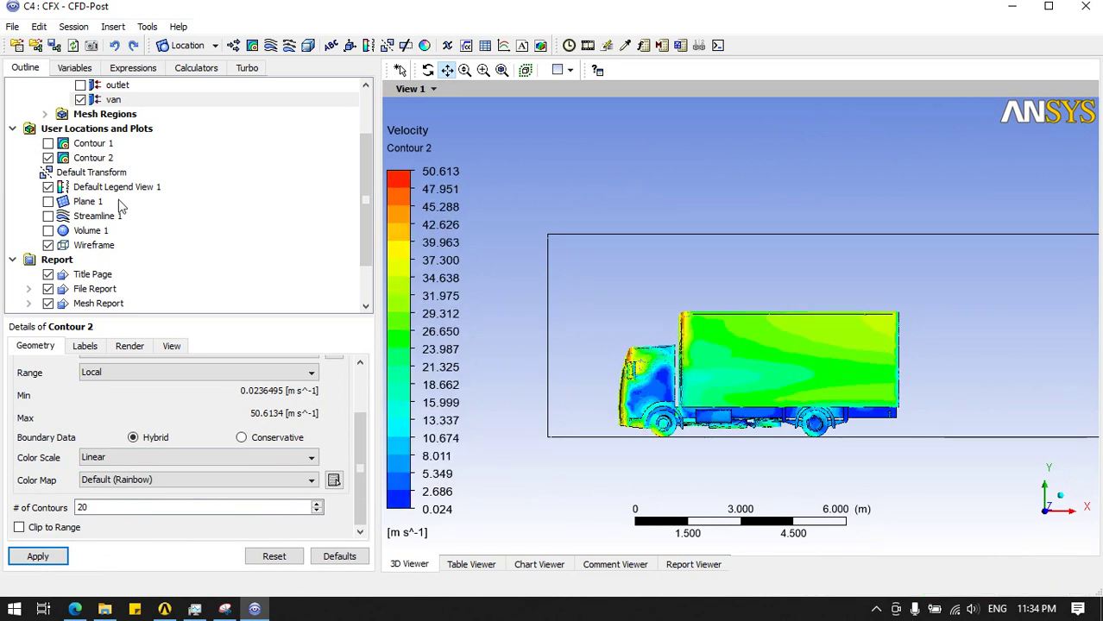
left_click(48, 158)
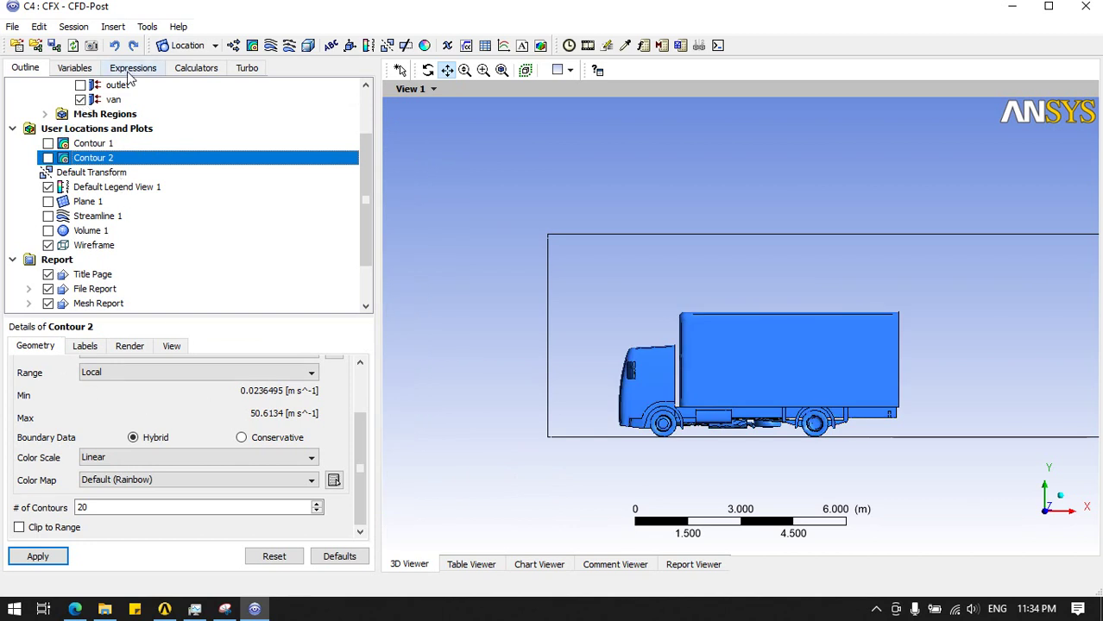
left_click(131, 71)
Create a new expression named 'Drag on van'.
left_click(71, 87)
right_click(70, 91)
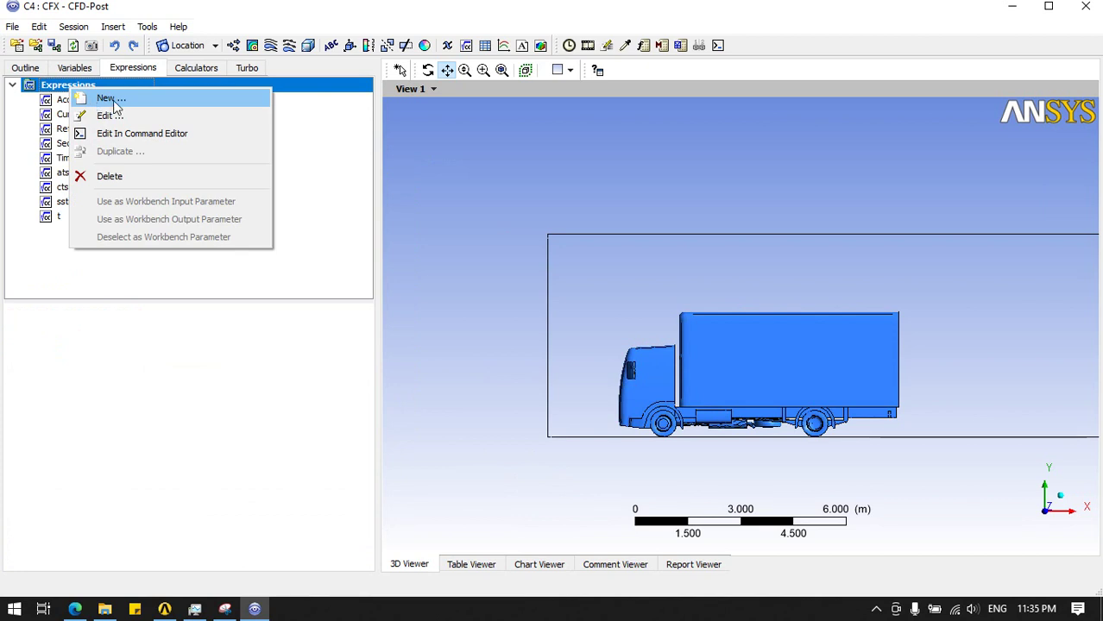
left_click(111, 99)
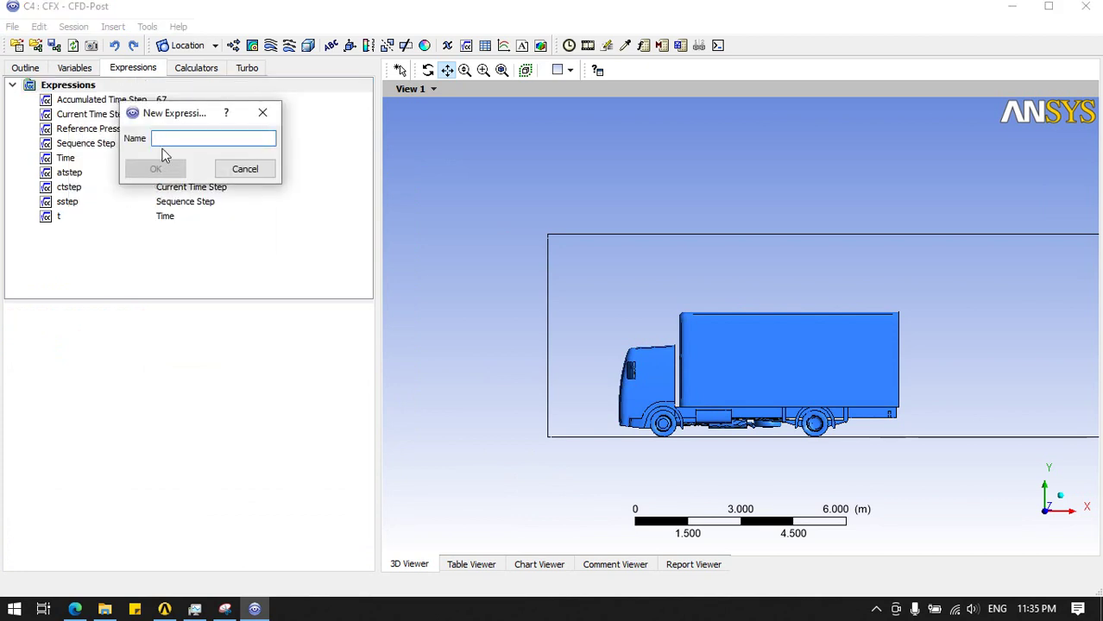
type("Dra")
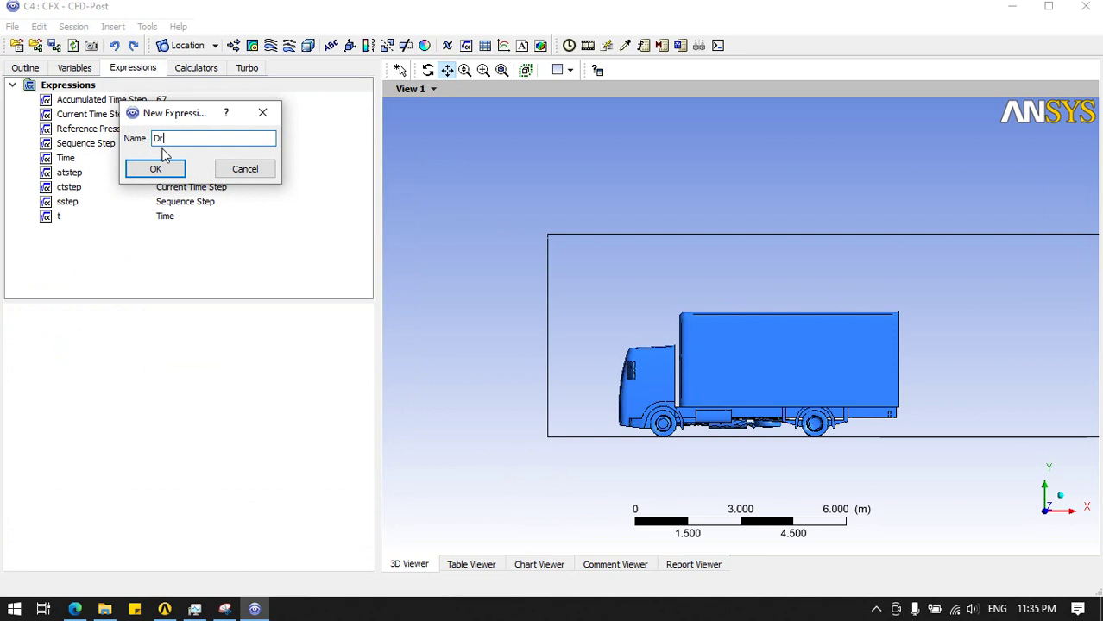
type("g on ")
type("van")
left_click(156, 169)
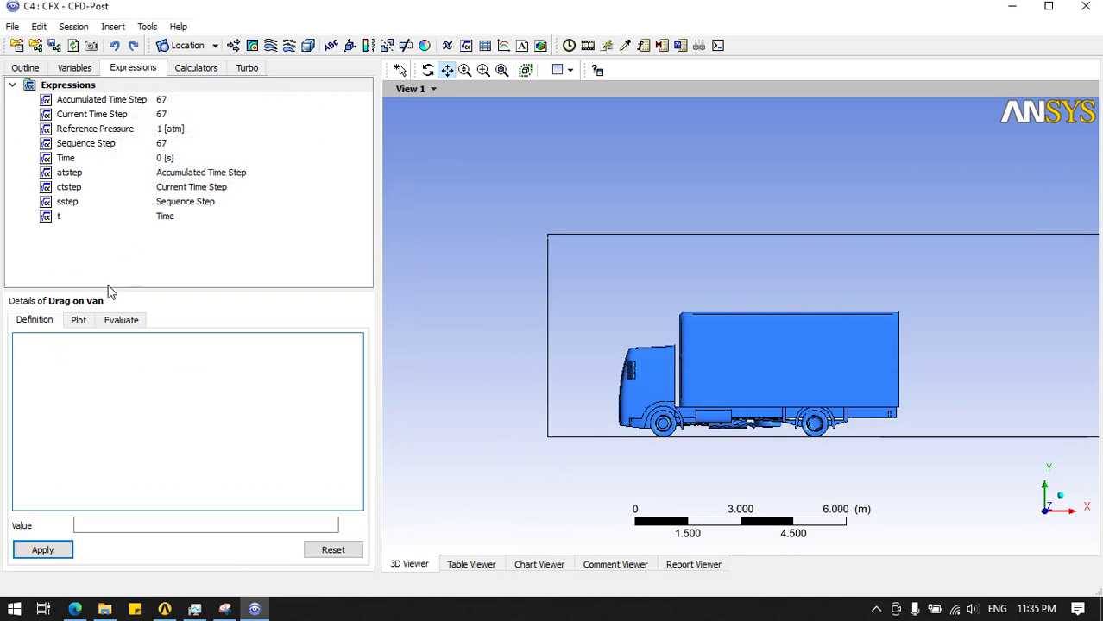
right_click(35, 344)
mouse_move(80, 355)
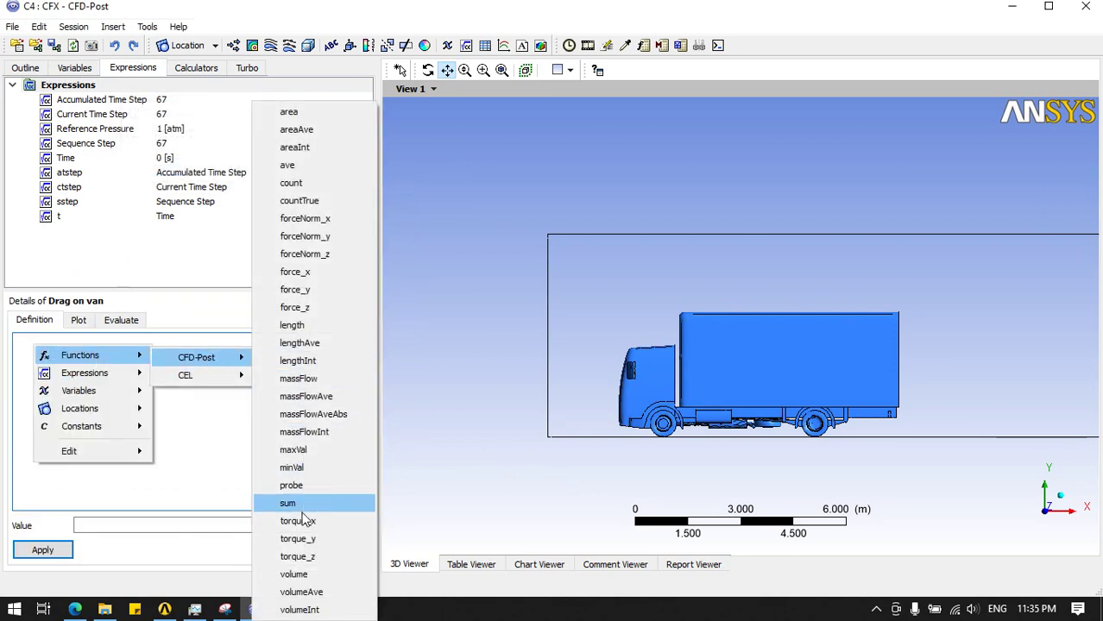
mouse_move(196, 357)
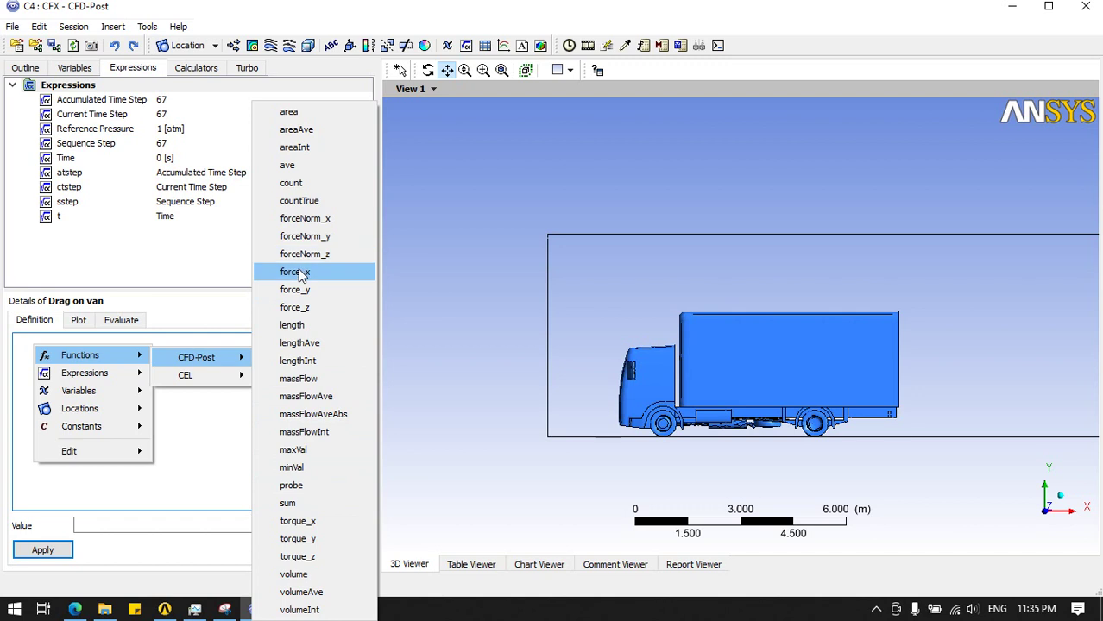
left_click(294, 271)
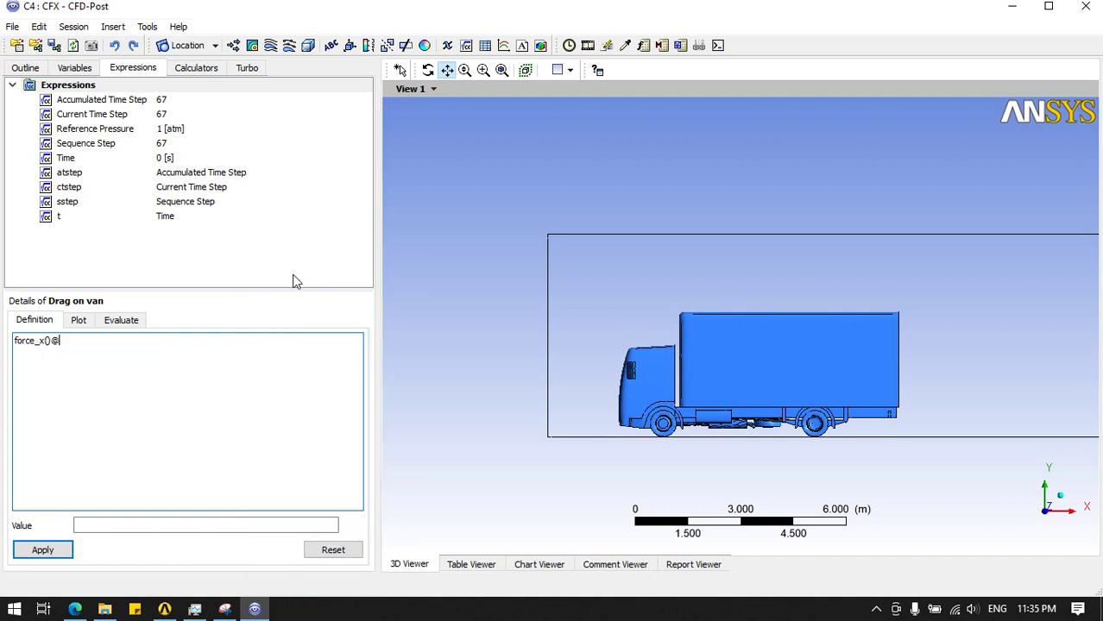
right_click(79, 340)
mouse_move(125, 404)
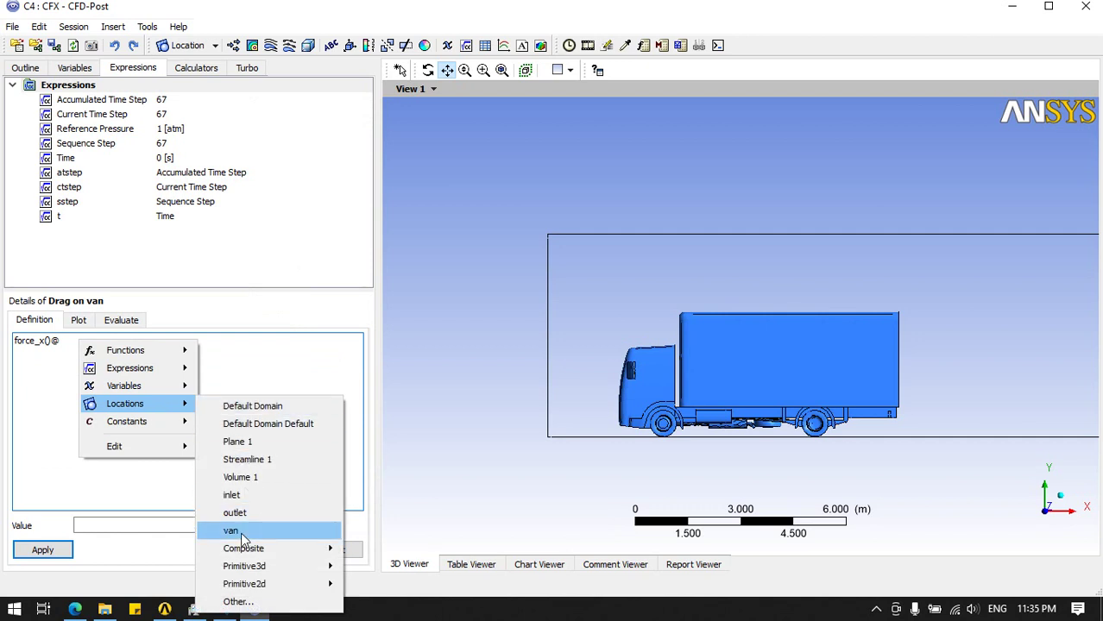
left_click(242, 532)
left_click(63, 547)
left_click(104, 320)
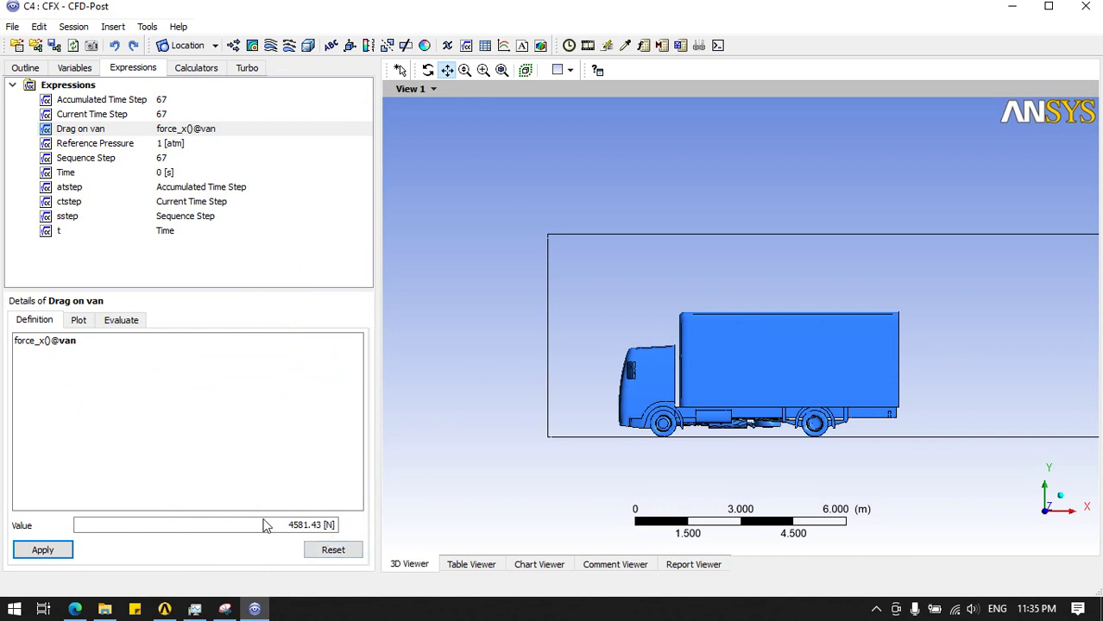
right_click(60, 84)
left_click(107, 96)
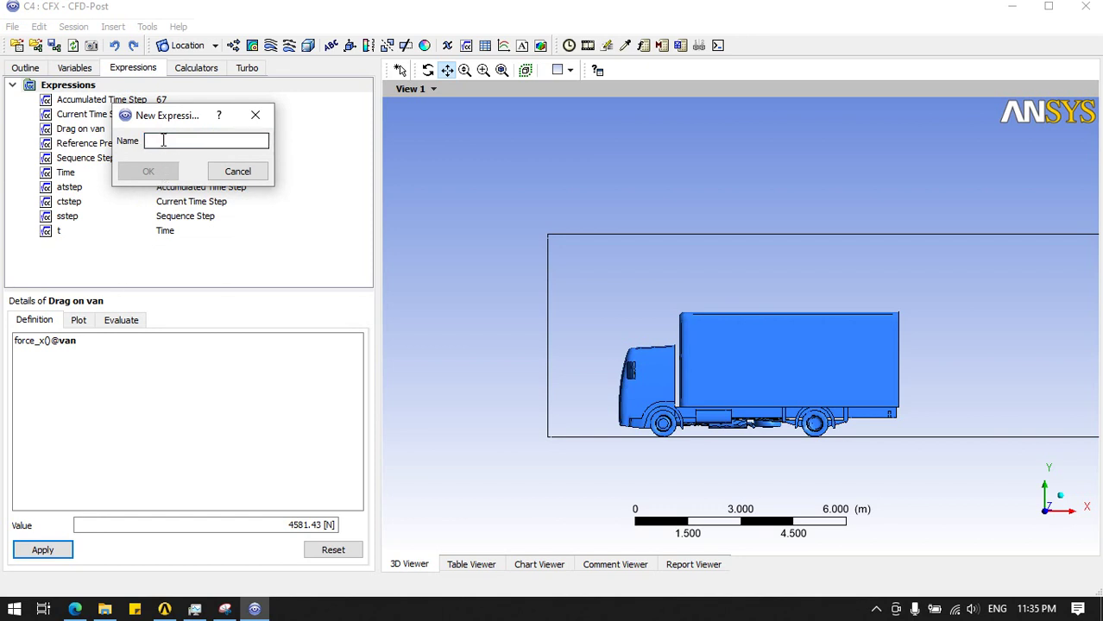
type("Lift on Van")
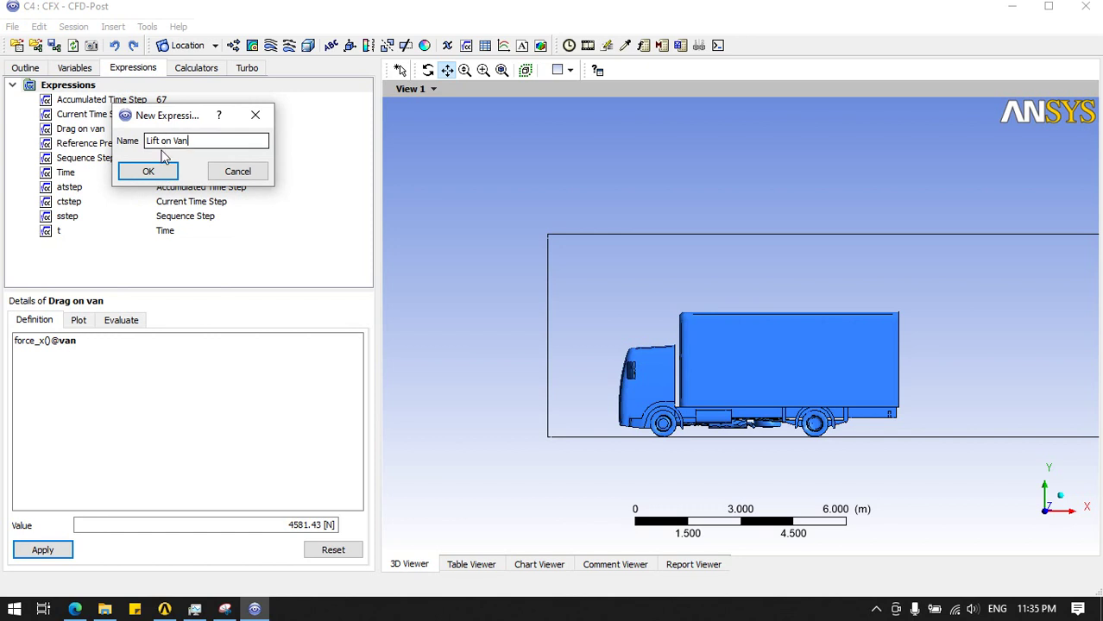
left_click(158, 171)
right_click(103, 354)
mouse_move(150, 362)
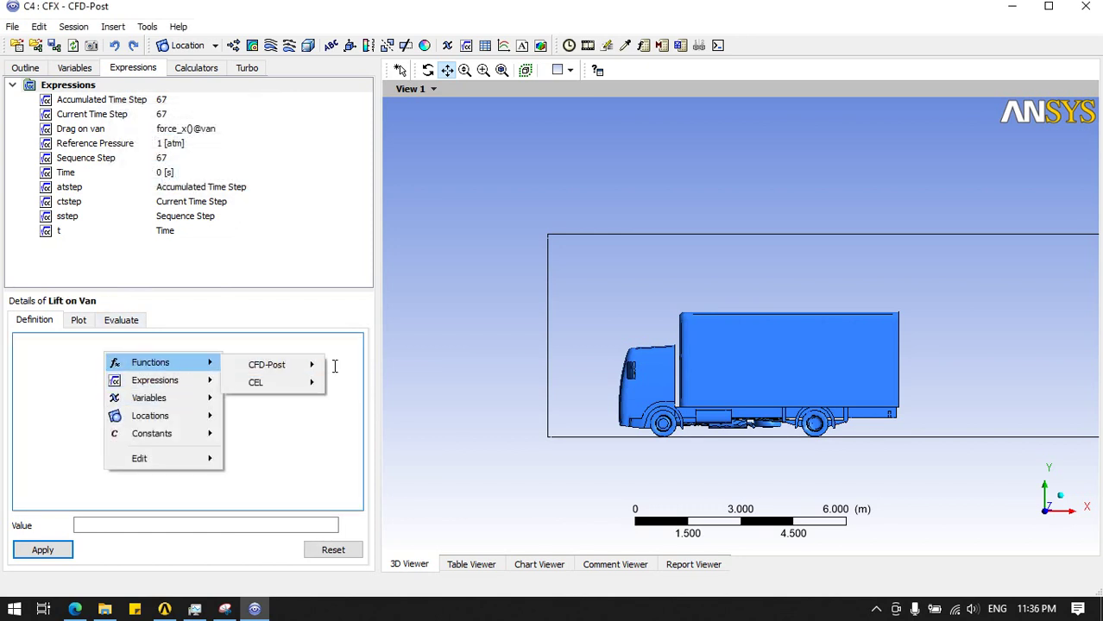
mouse_move(267, 364)
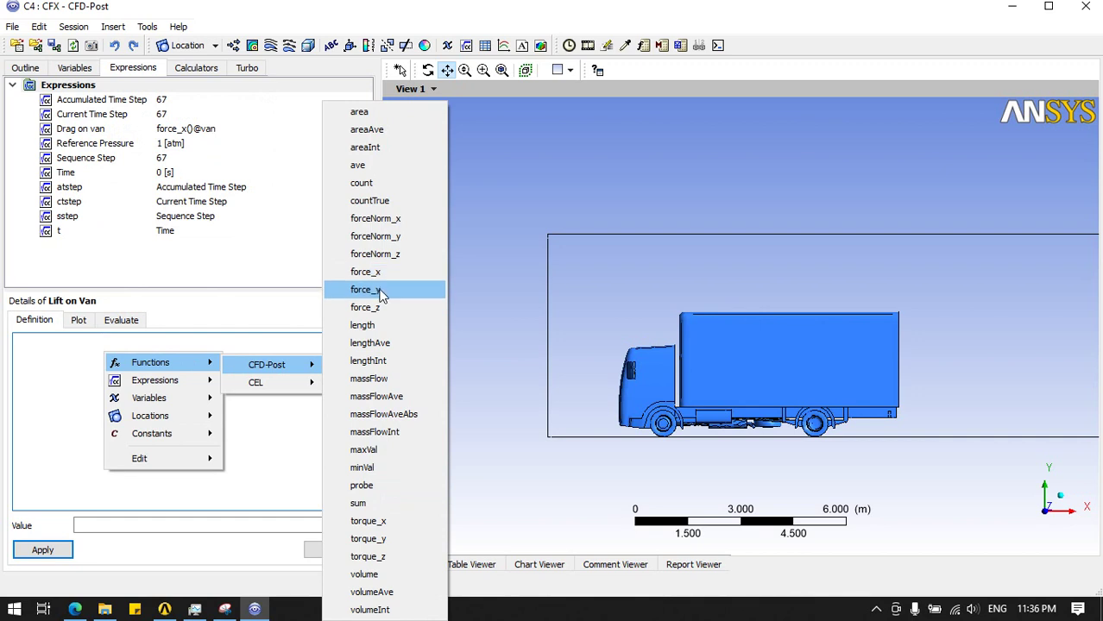
left_click(382, 294)
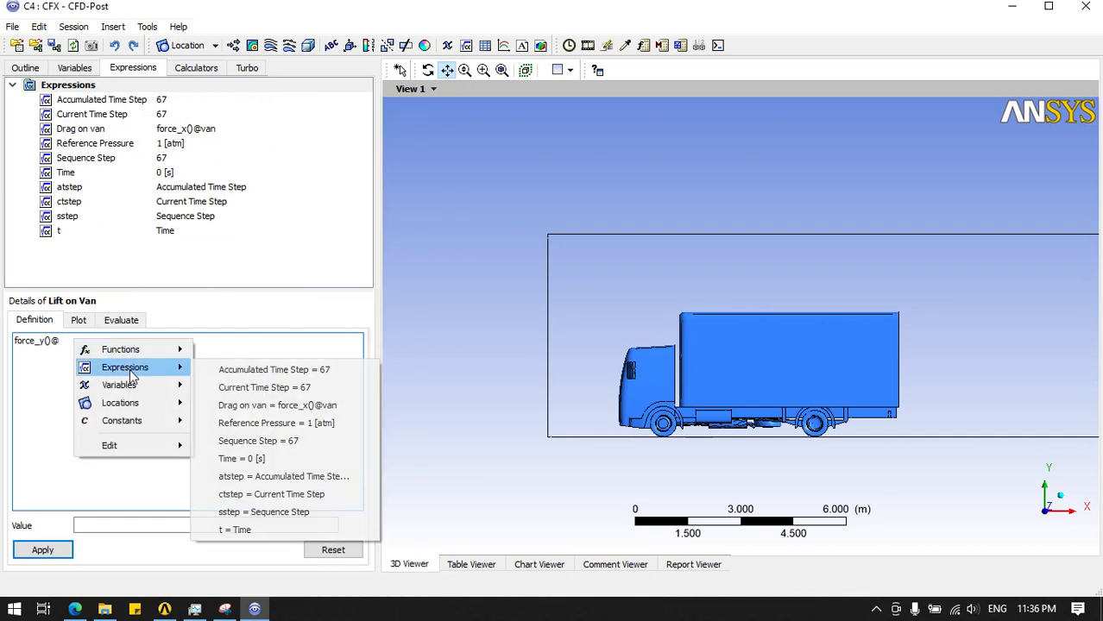
mouse_move(120, 403)
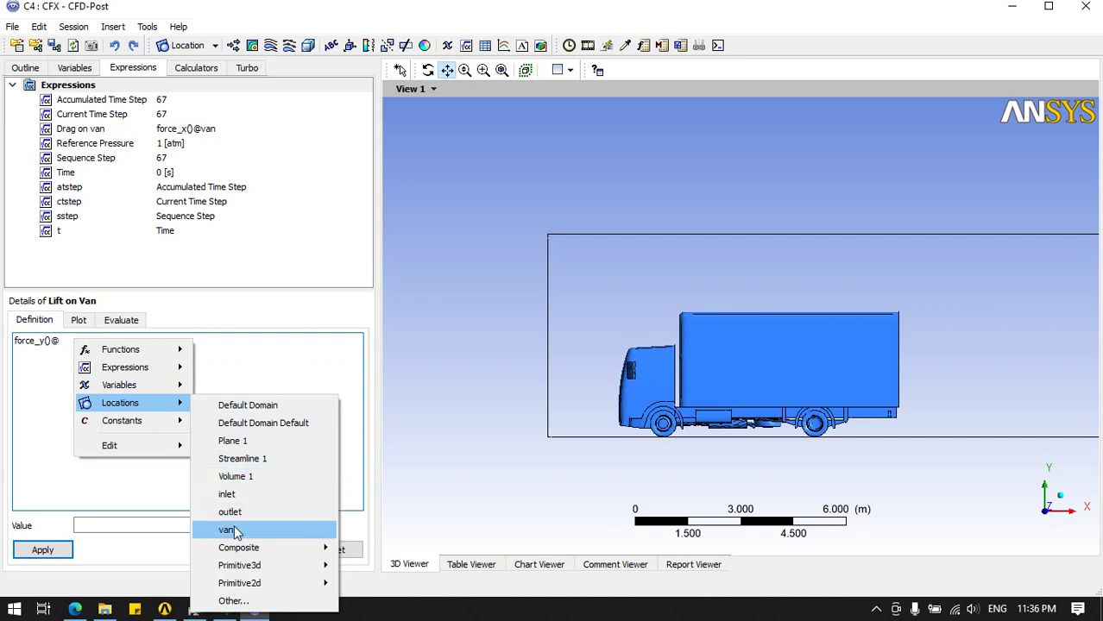
left_click(226, 530)
left_click(53, 549)
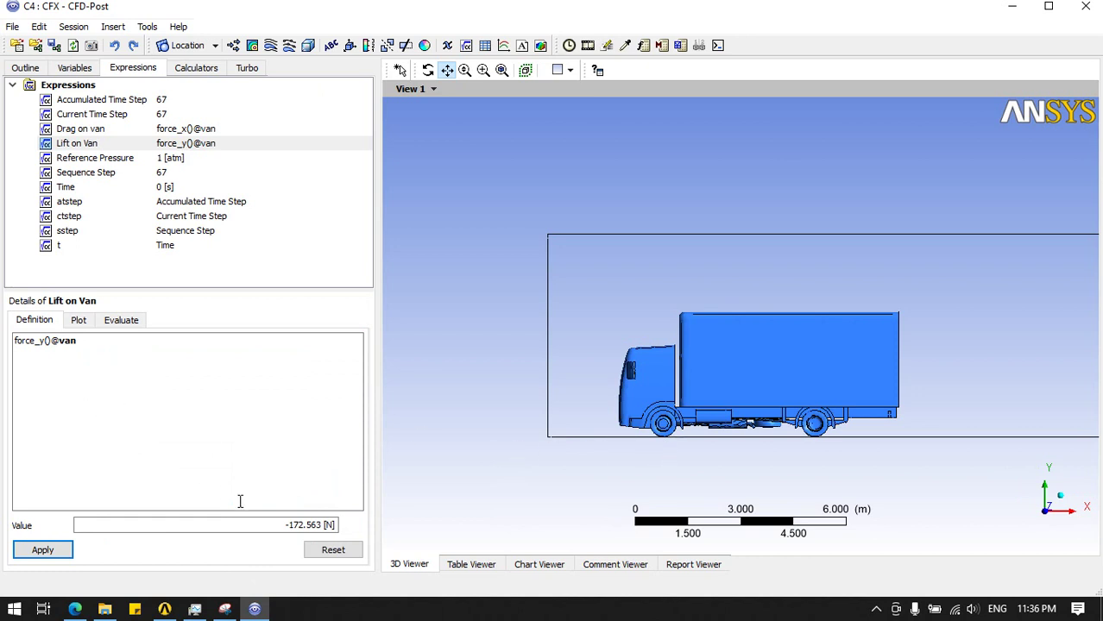
Highlight the -172.563 N lift result and bring up the Expressions list options.
left_click_drag(287, 525, 343, 533)
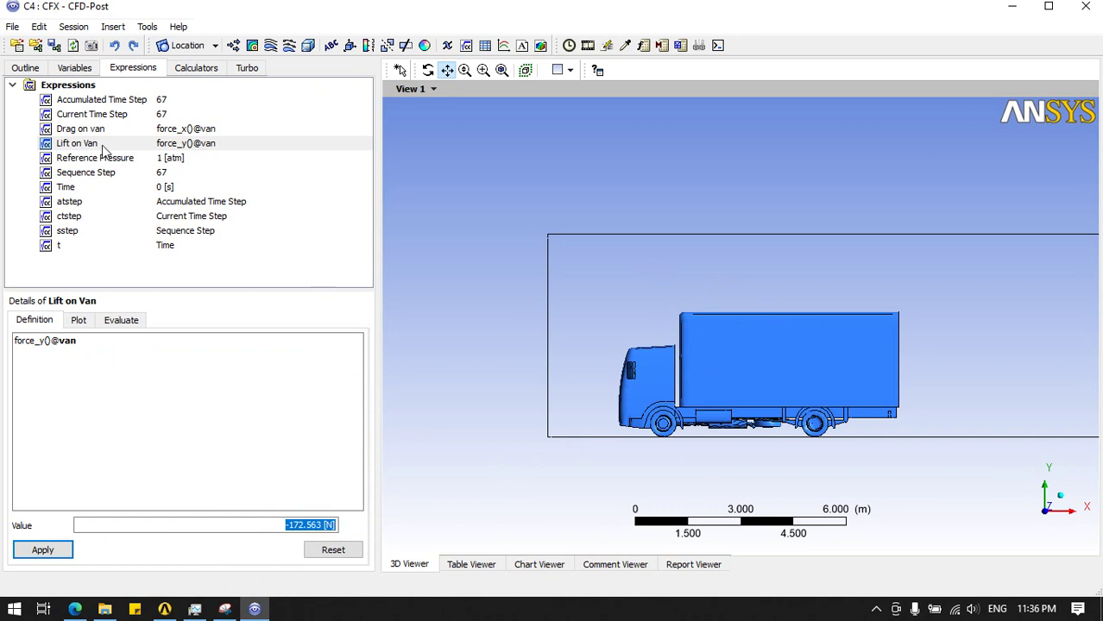
left_click(64, 88)
right_click(64, 99)
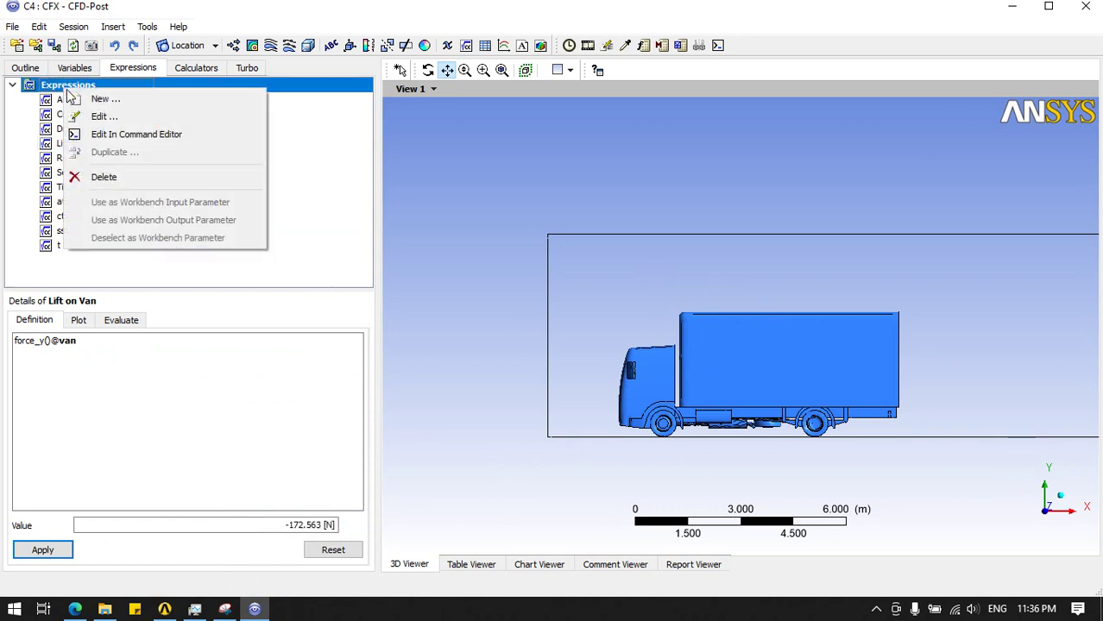
Add an expression named 'drag on top' and insert force_x()@ into its definition.
left_click(86, 102)
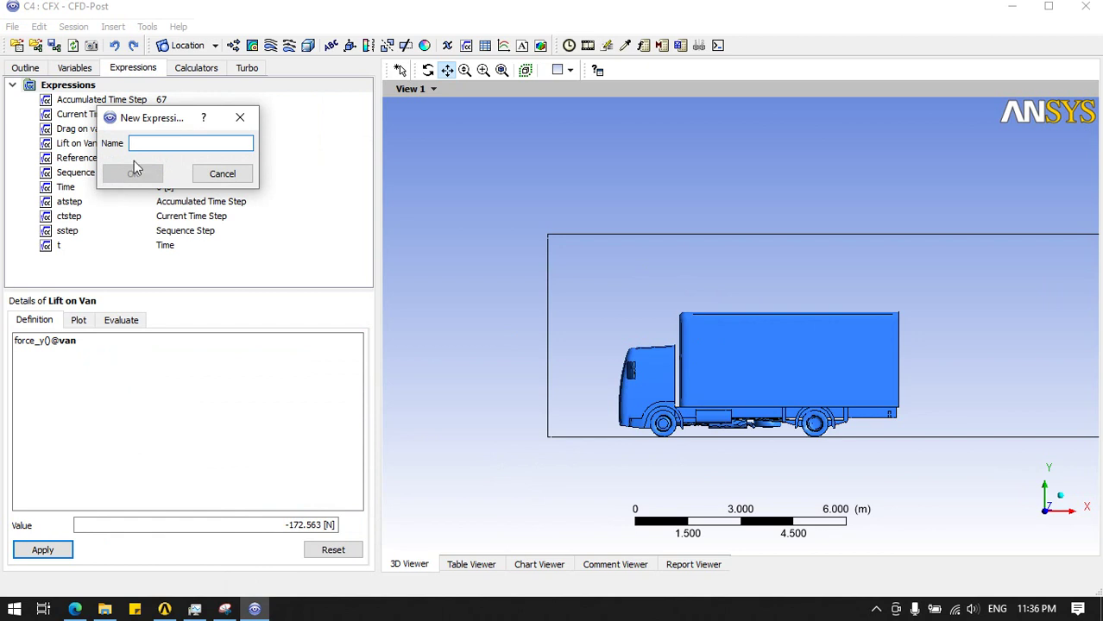
type("drag on top")
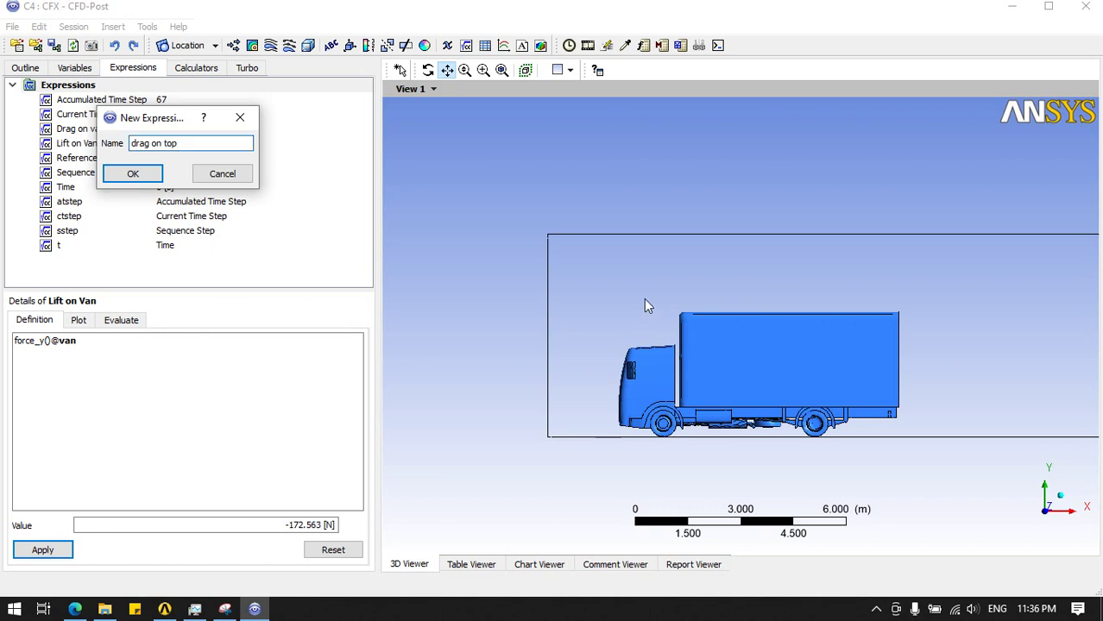
left_click(135, 173)
right_click(61, 346)
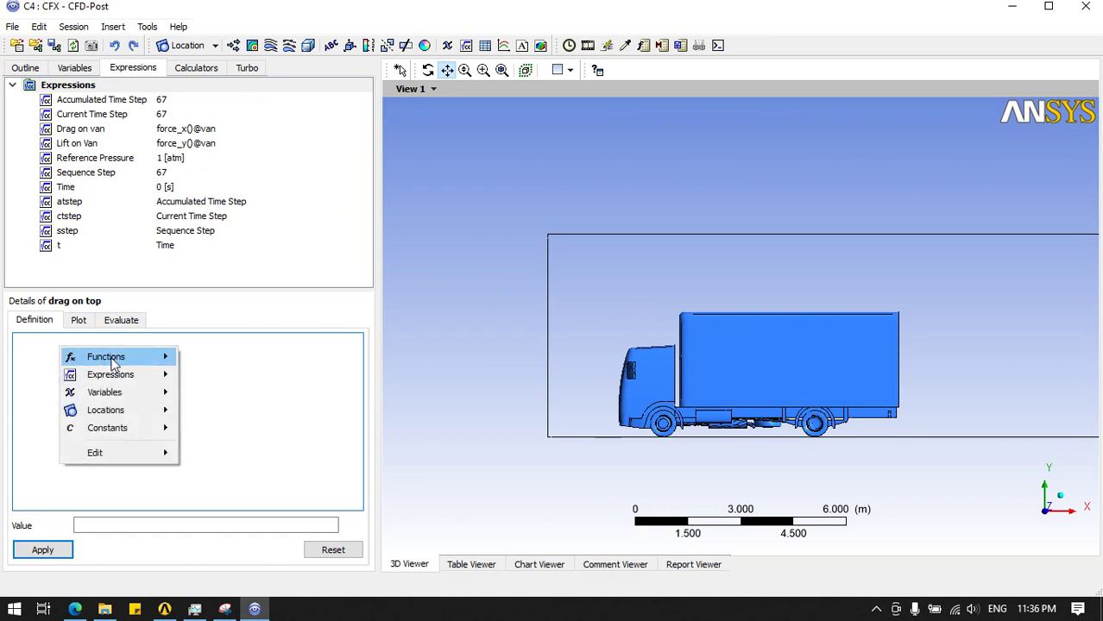
mouse_move(222, 359)
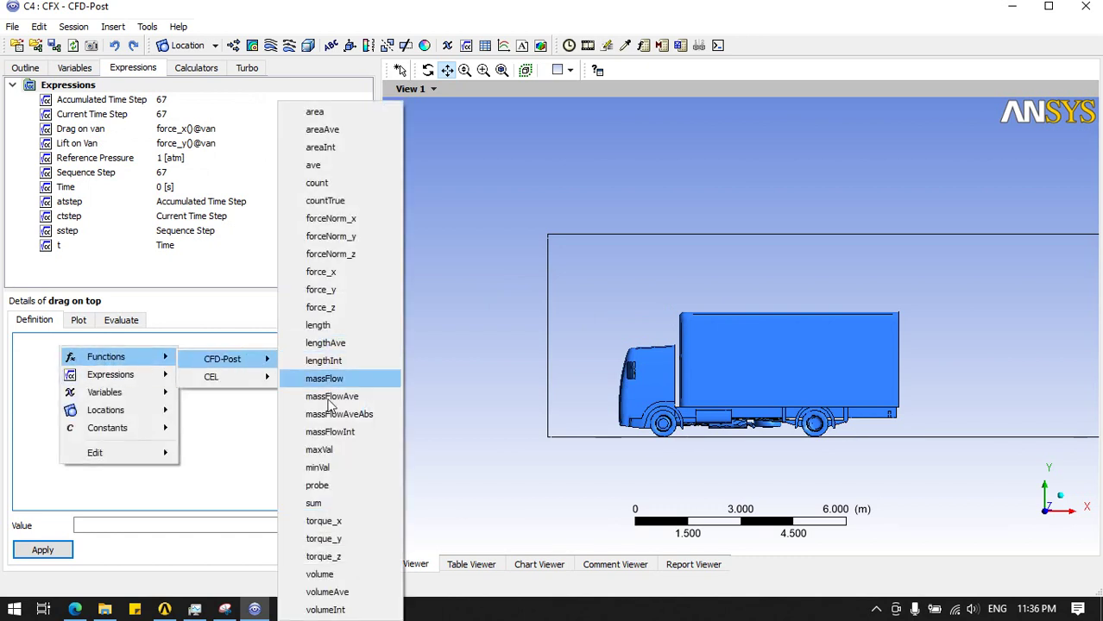
left_click(343, 273)
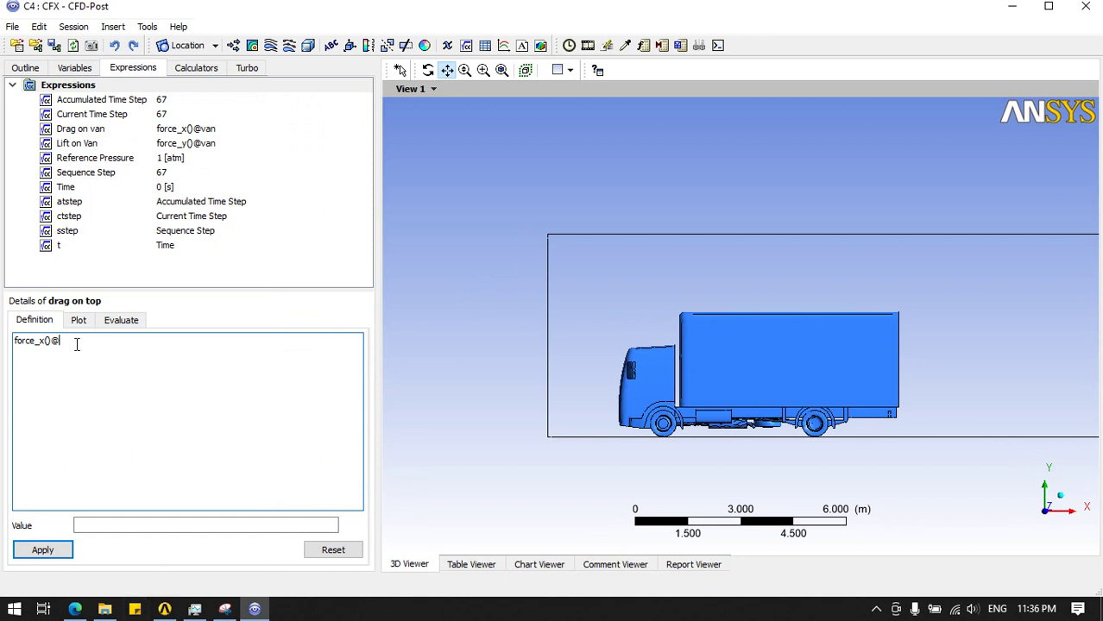
Underline the circled wall name F843.773 on the Snipping Tool screenshot.
left_click(224, 610)
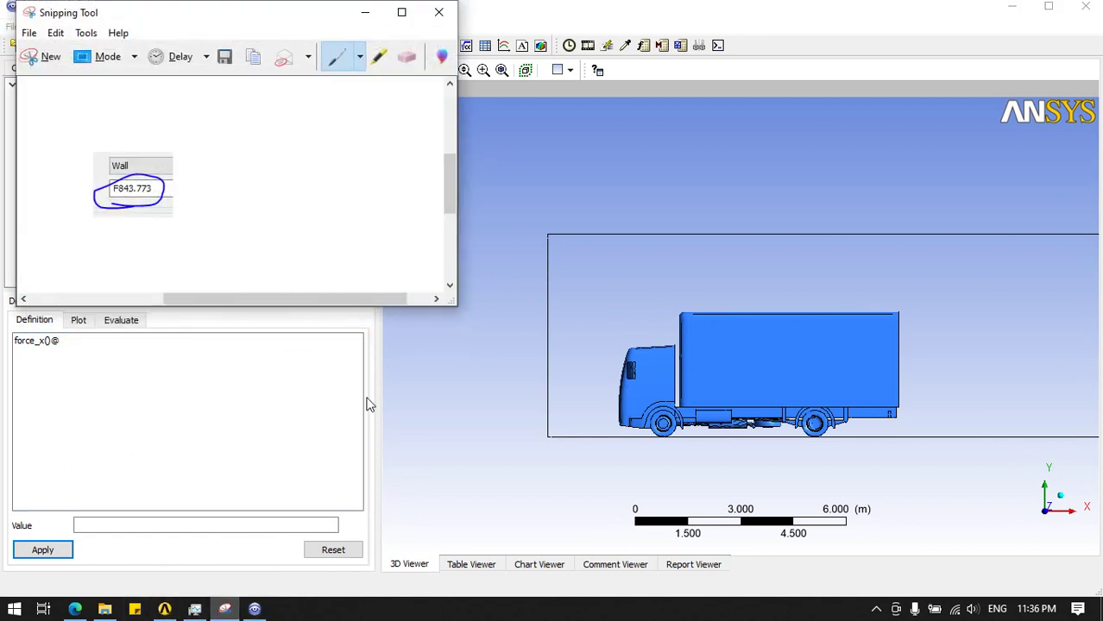
left_click_drag(121, 204, 151, 200)
left_click(365, 12)
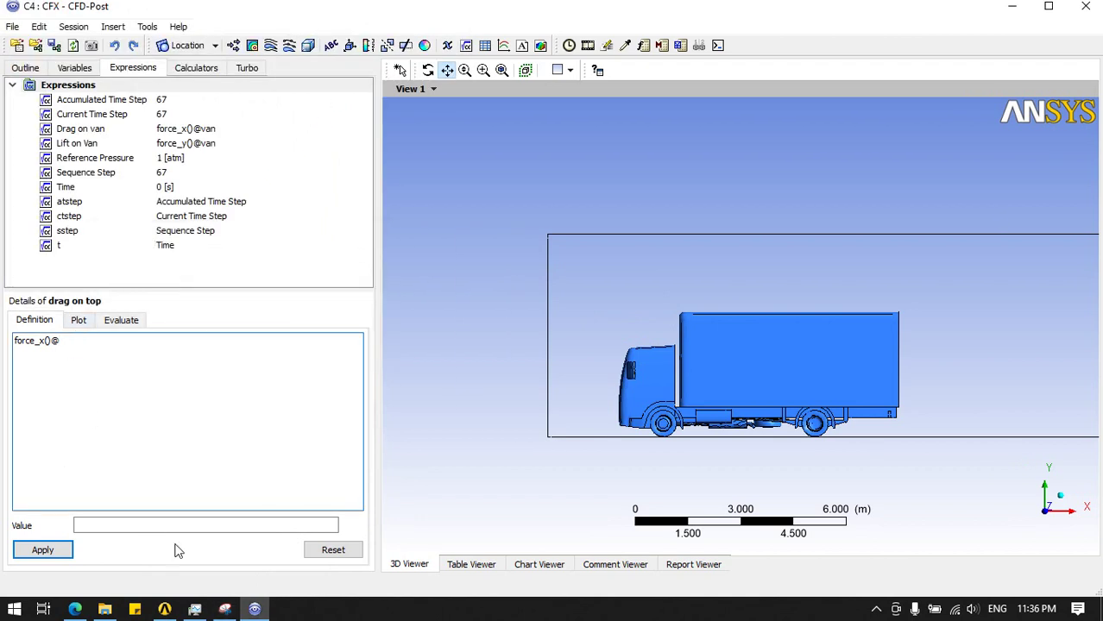
Handwrite 843.773 beneath the underlined wall name, then go back to CFD-Post.
left_click(225, 609)
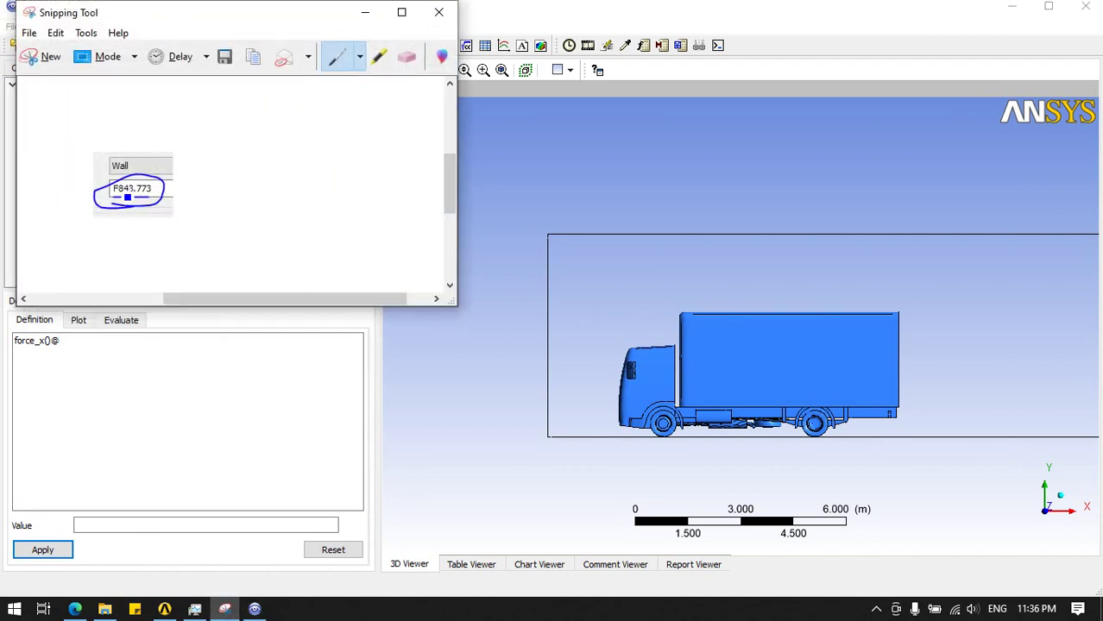
mouse_move(175, 235)
left_mouse_down()
mouse_move(226, 253)
mouse_move(278, 229)
mouse_move(278, 249)
left_mouse_up()
left_click(242, 252)
left_click_drag(296, 231, 329, 254)
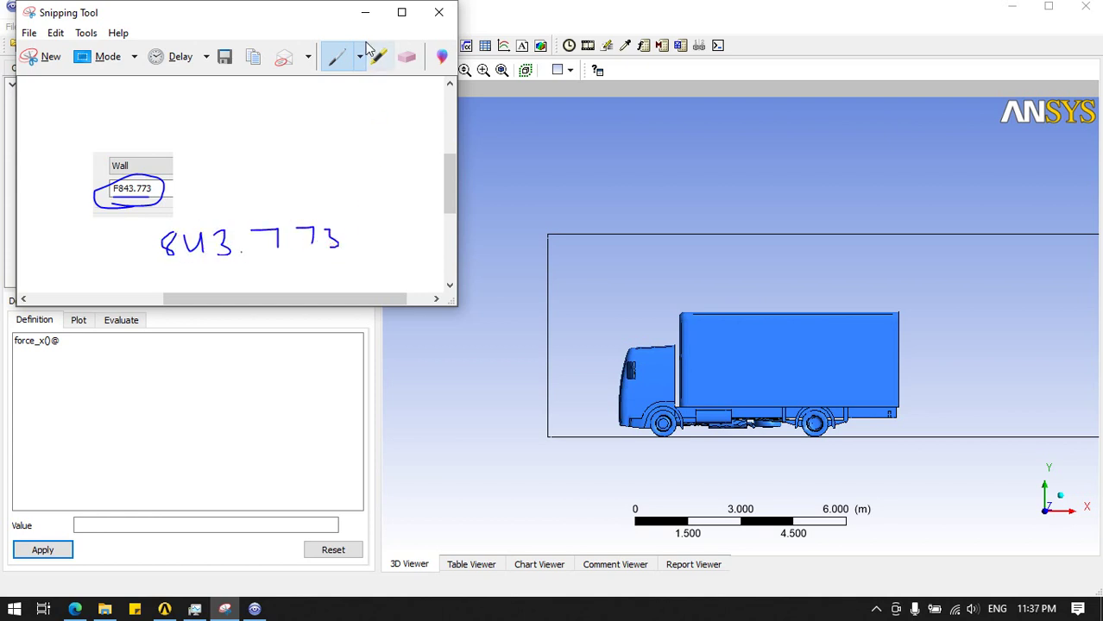
left_click(365, 12)
right_click(66, 345)
mouse_move(111, 411)
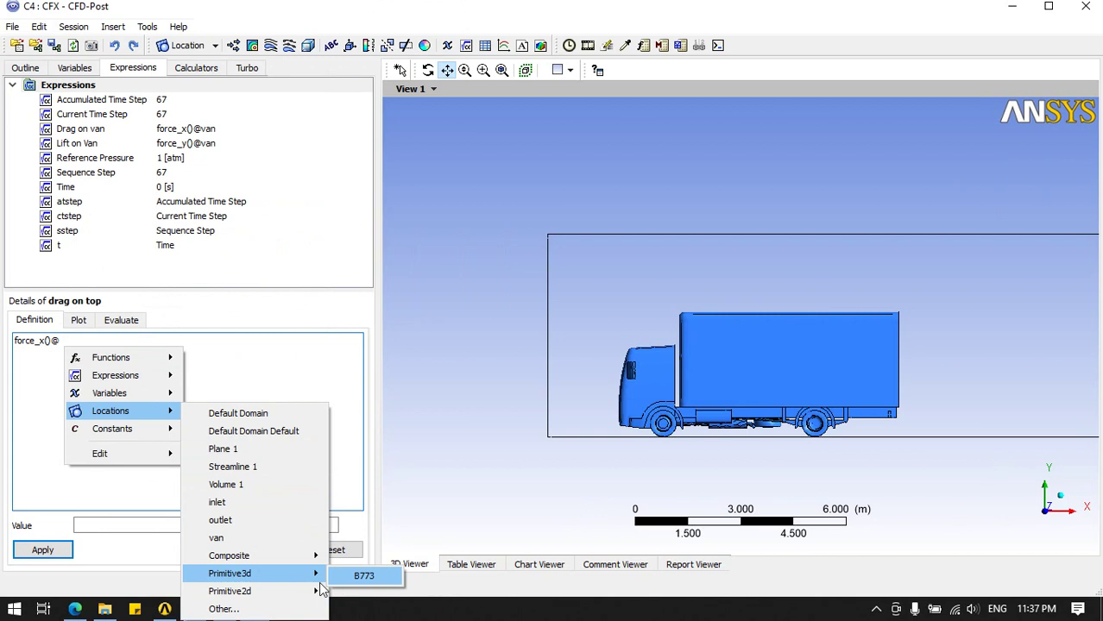
mouse_move(230, 591)
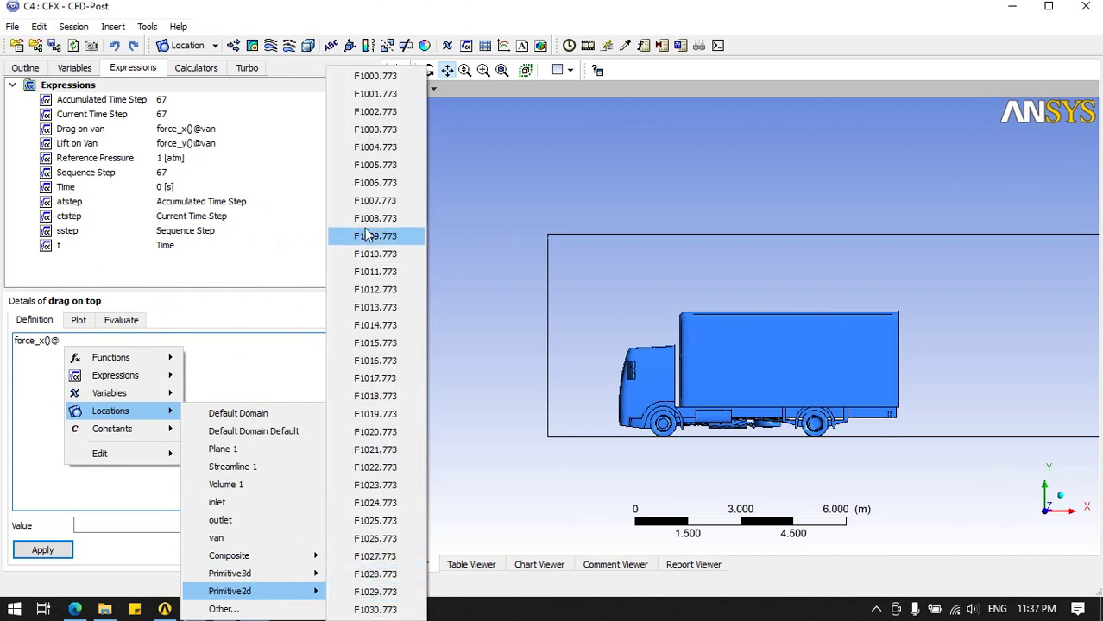
left_click(217, 372)
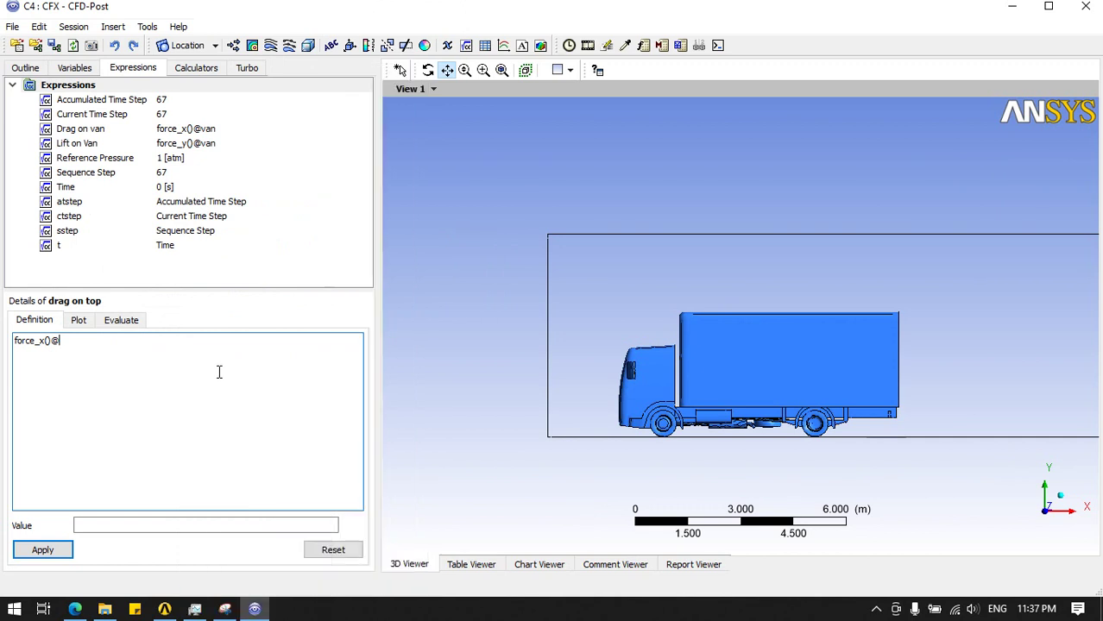
left_click_drag(192, 289, 191, 162)
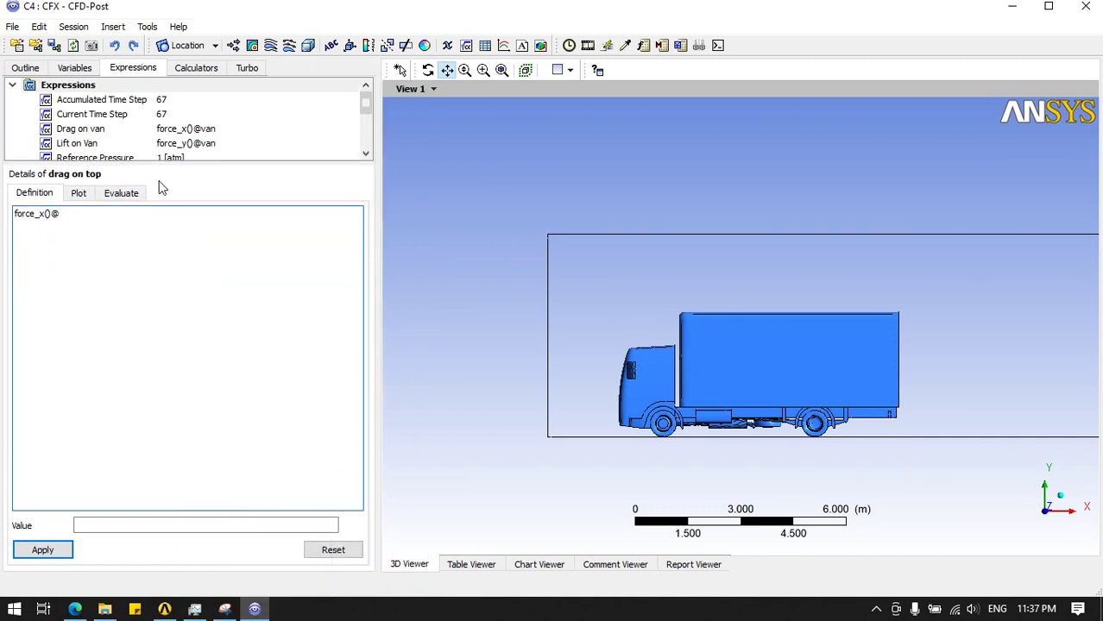
right_click(74, 215)
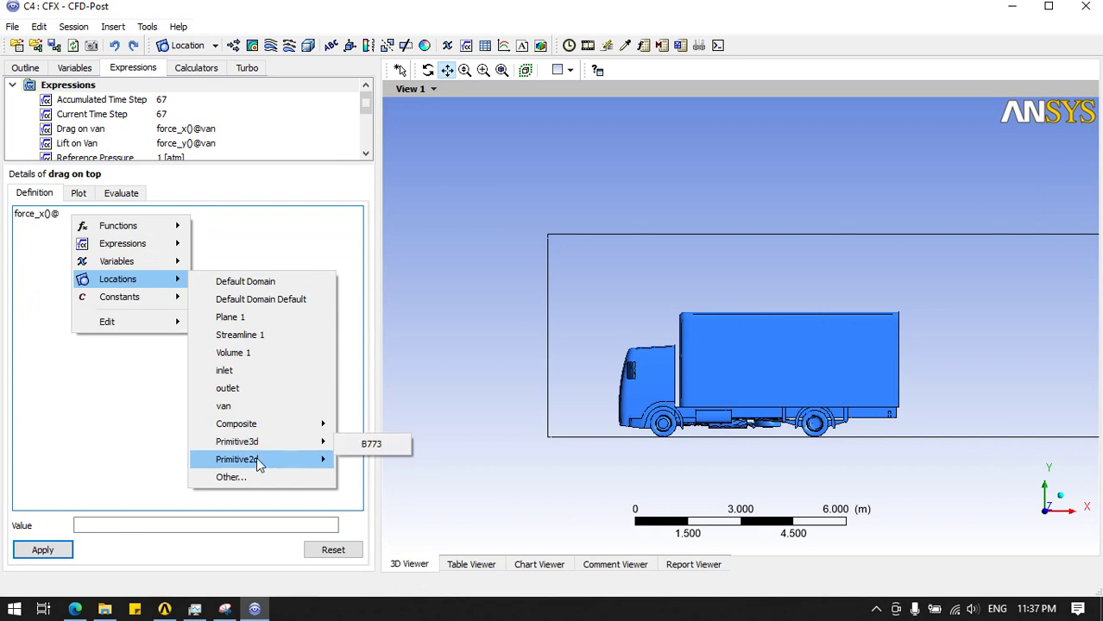
mouse_move(237, 459)
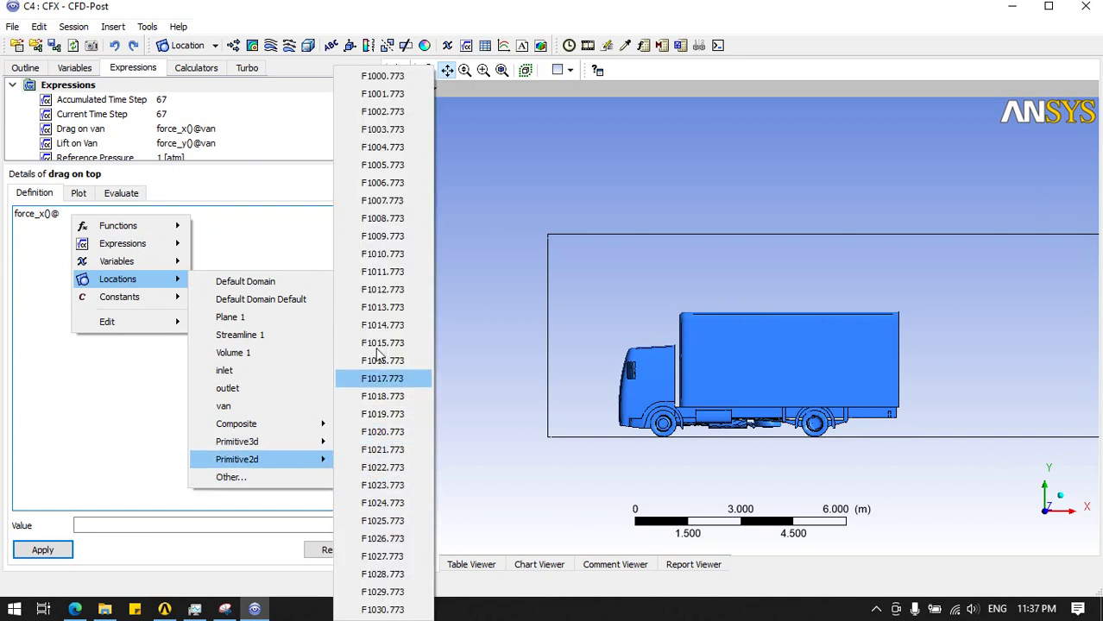
left_click(377, 79)
mouse_move(463, 360)
middle_mouse_down()
mouse_move(530, 394)
mouse_move(469, 387)
middle_mouse_up()
left_click_drag(107, 213, 59, 213)
left_click(127, 281)
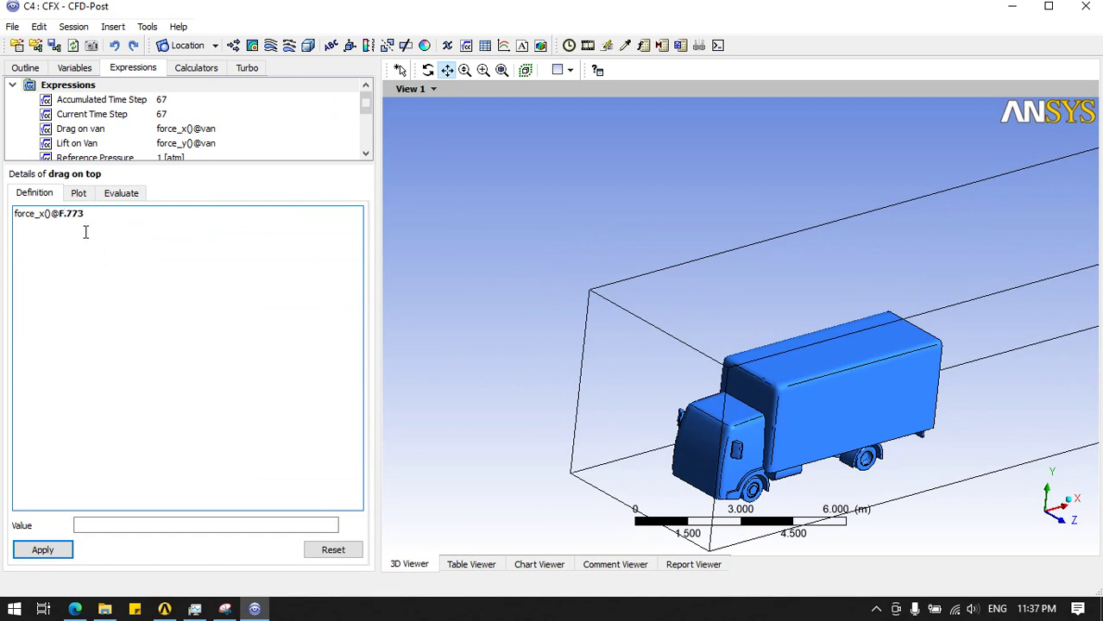
left_click(230, 609)
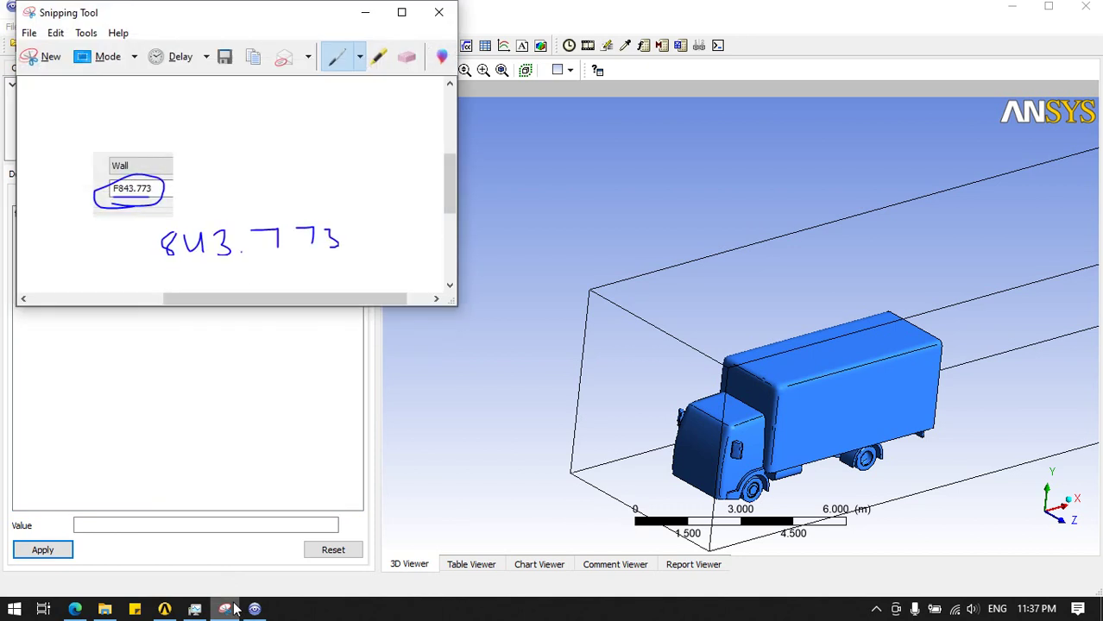
left_click(235, 610)
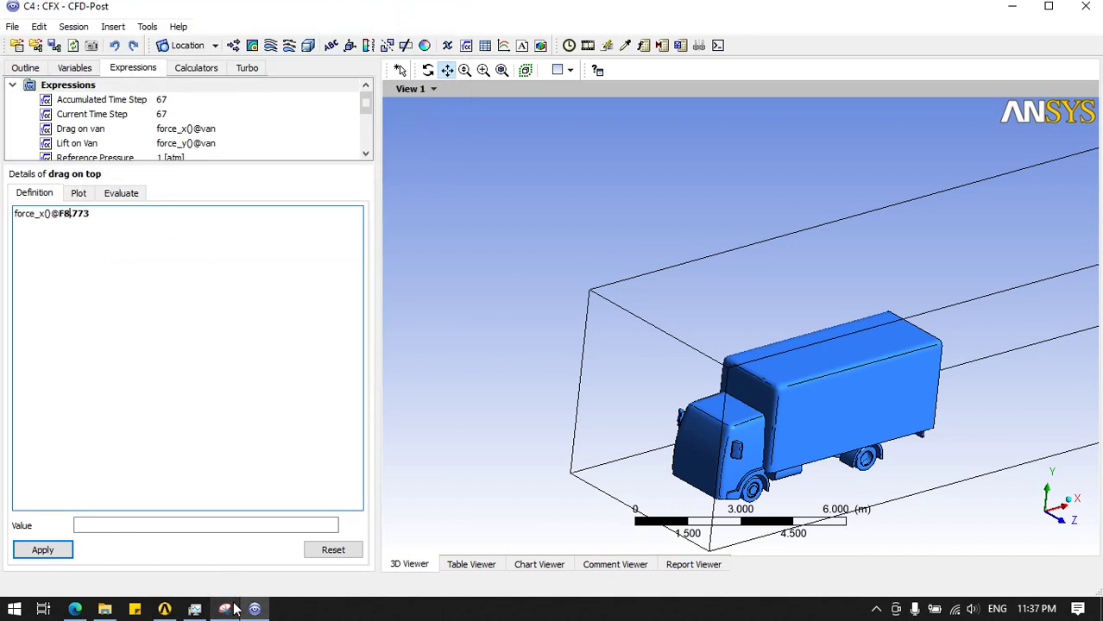
type("43.")
left_click(69, 551)
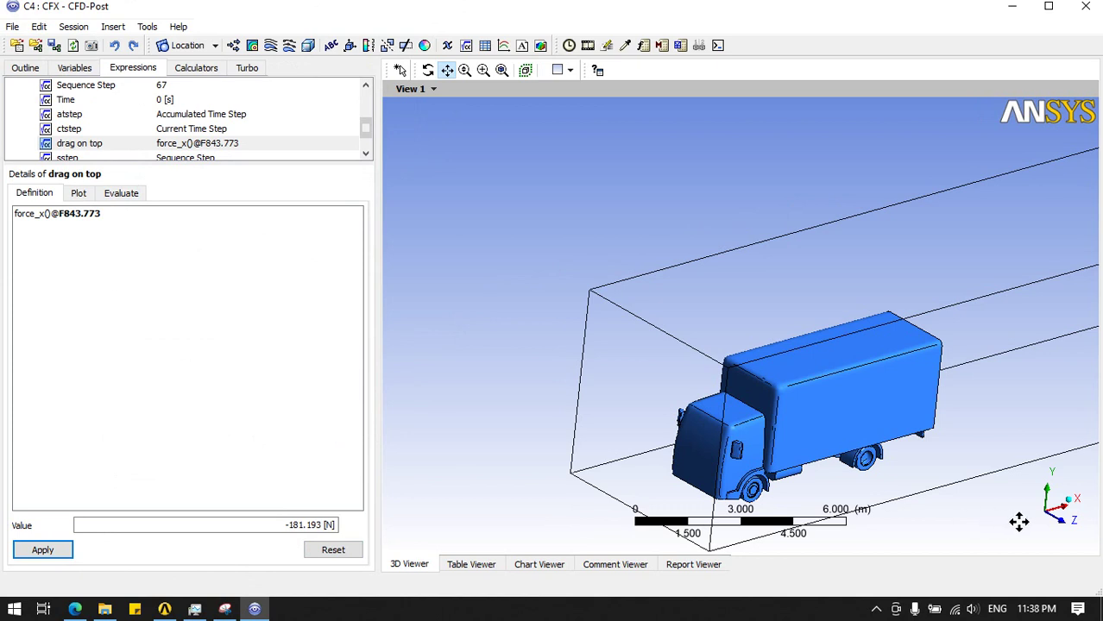
left_click(1073, 520)
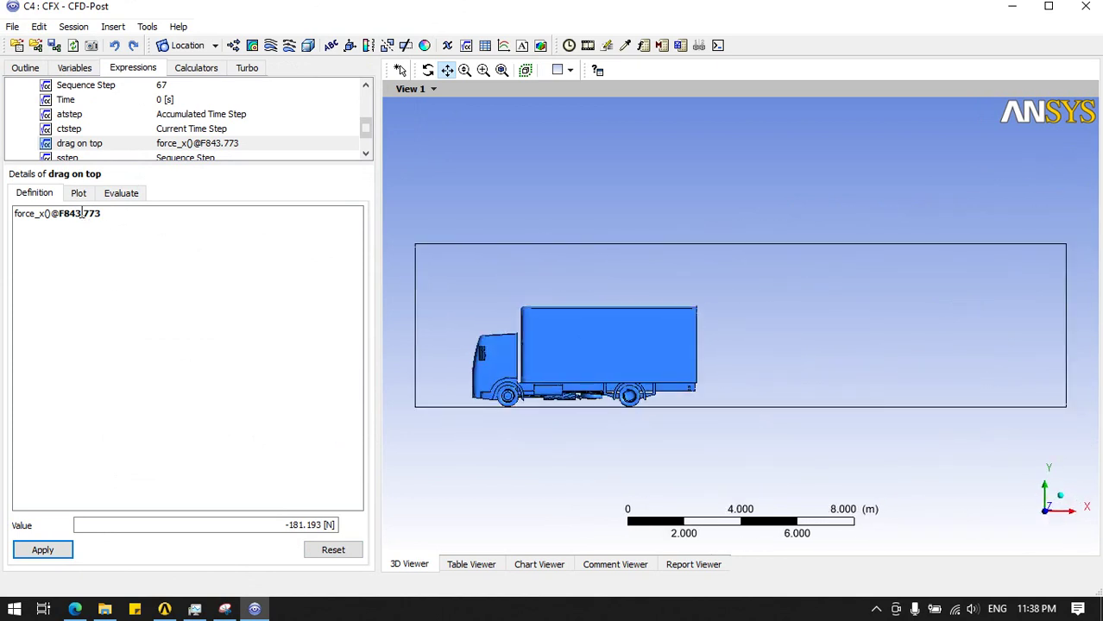
left_click(222, 611)
left_click(222, 611)
left_click(110, 214)
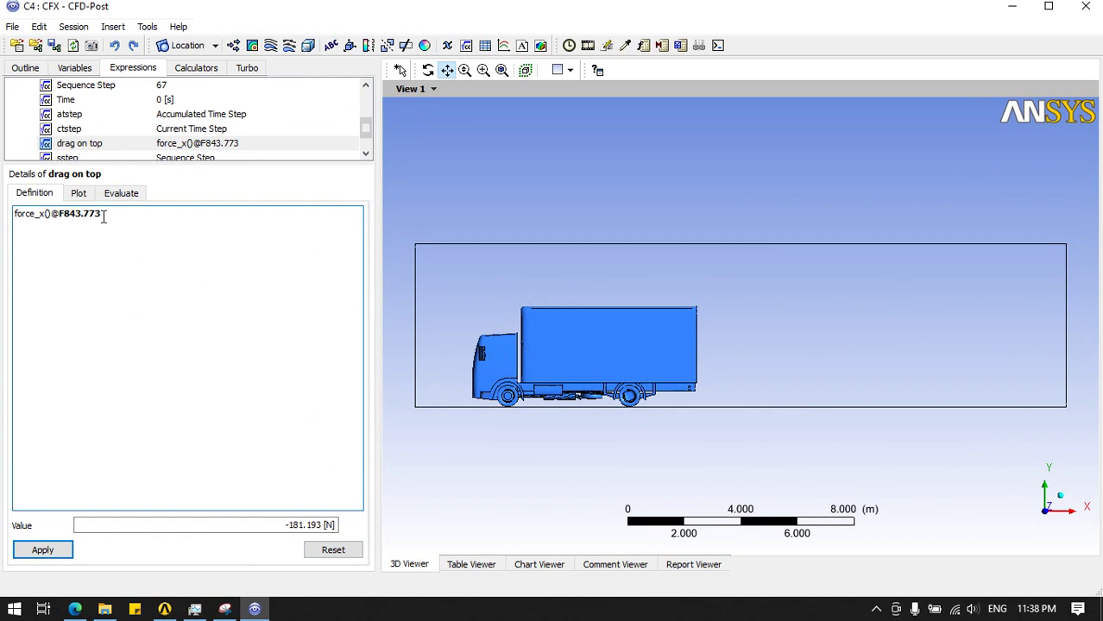
left_click_drag(103, 215, 15, 215)
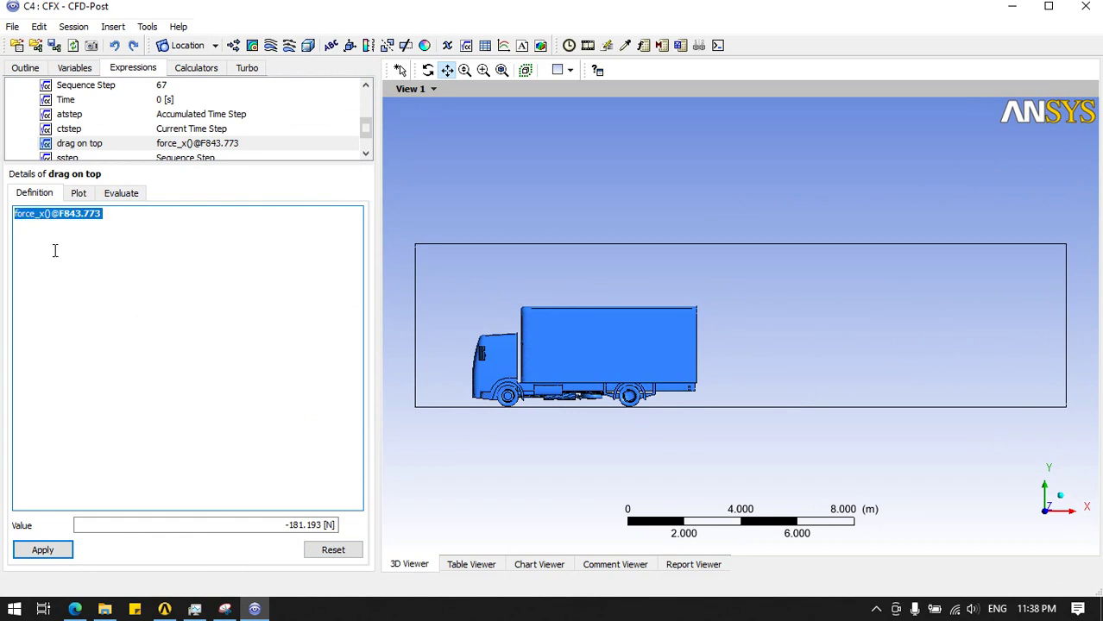
left_click(84, 247)
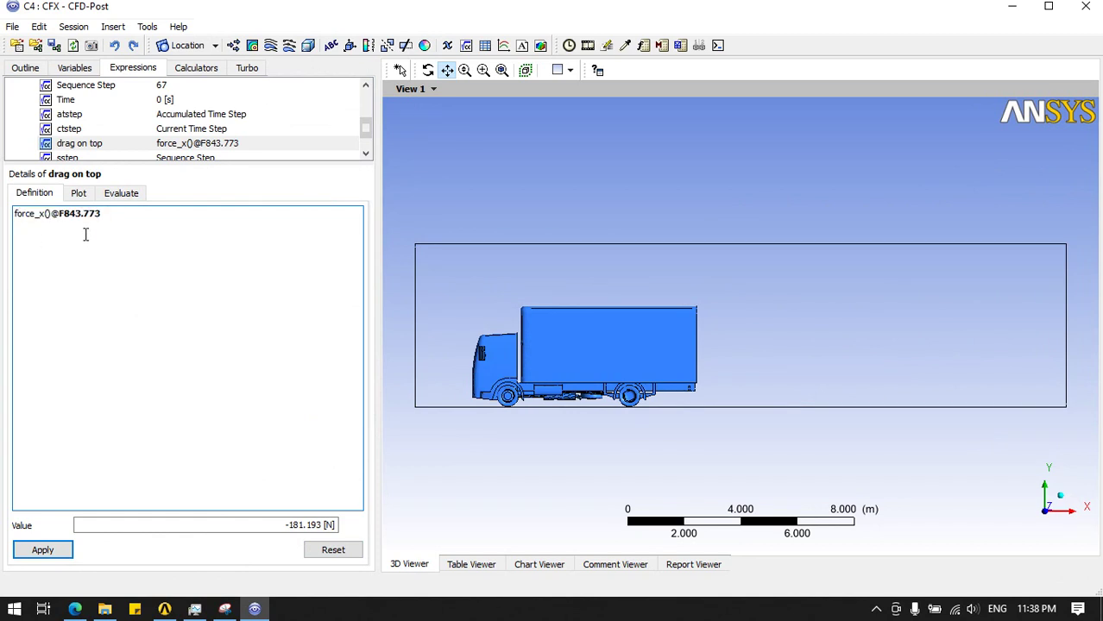
left_click_drag(101, 216, 13, 215)
key("ctrl+c")
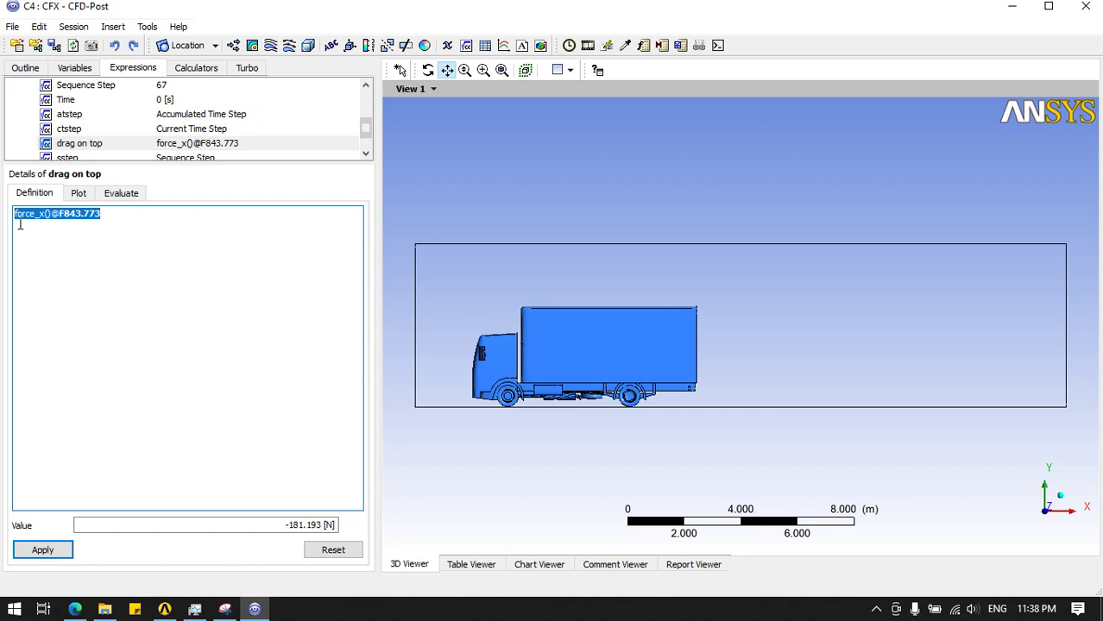
left_click(39, 235)
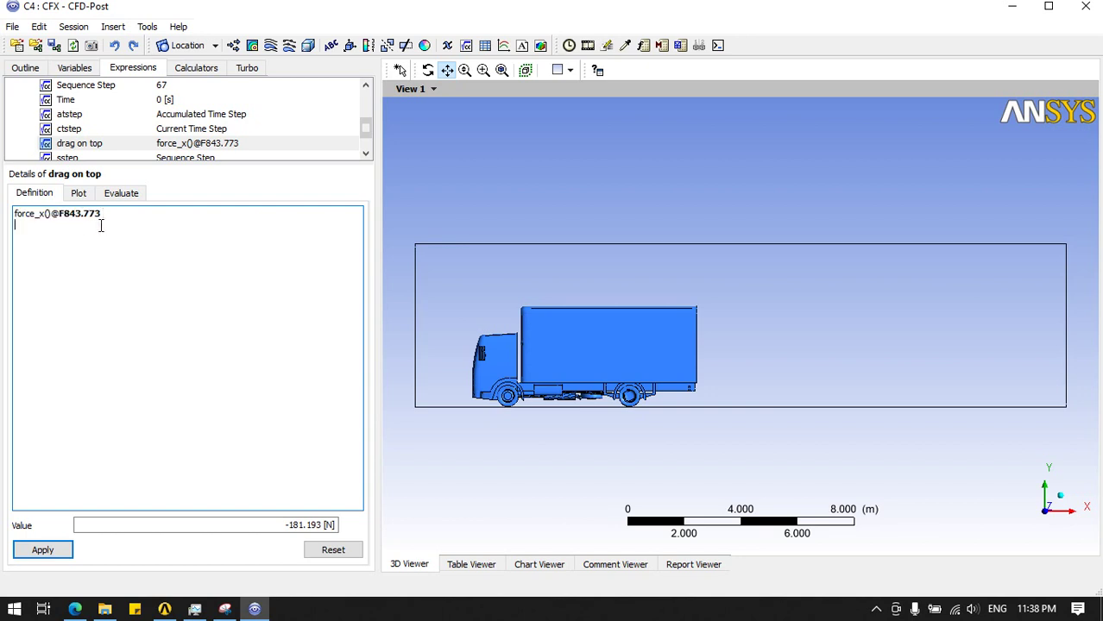
key("ctrl+v")
Change the copy to force_y, apply, dismiss the syntax error, and delete that line.
key("BackSpace")
type("y")
left_click(54, 549)
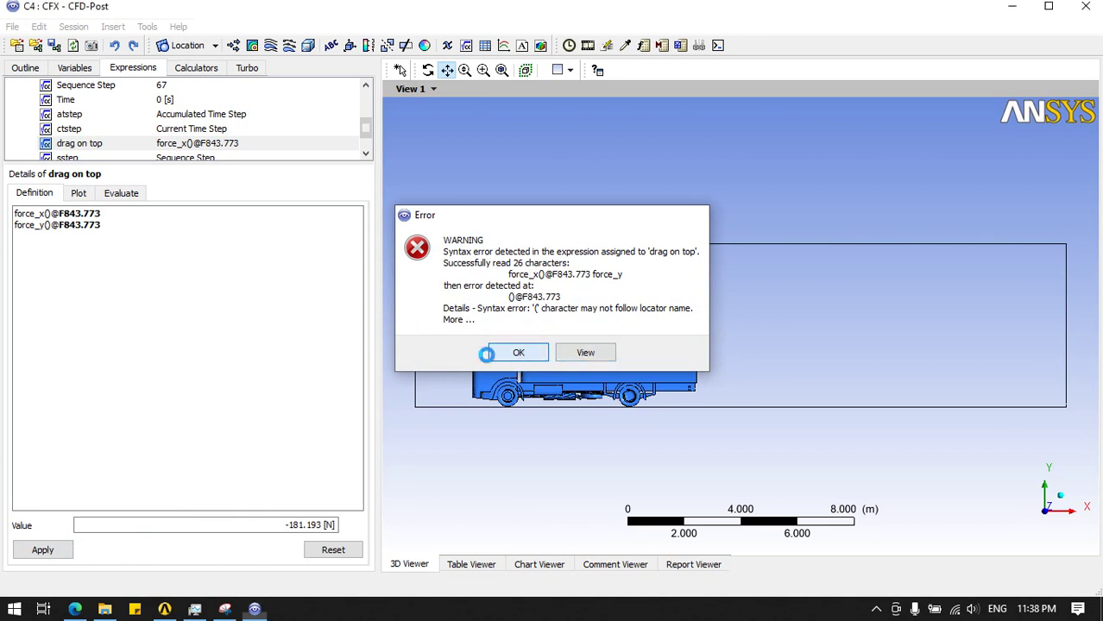
left_click(516, 352)
mouse_move(107, 227)
left_mouse_down()
mouse_move(16, 226)
mouse_move(107, 214)
left_mouse_up()
key("BackSpace")
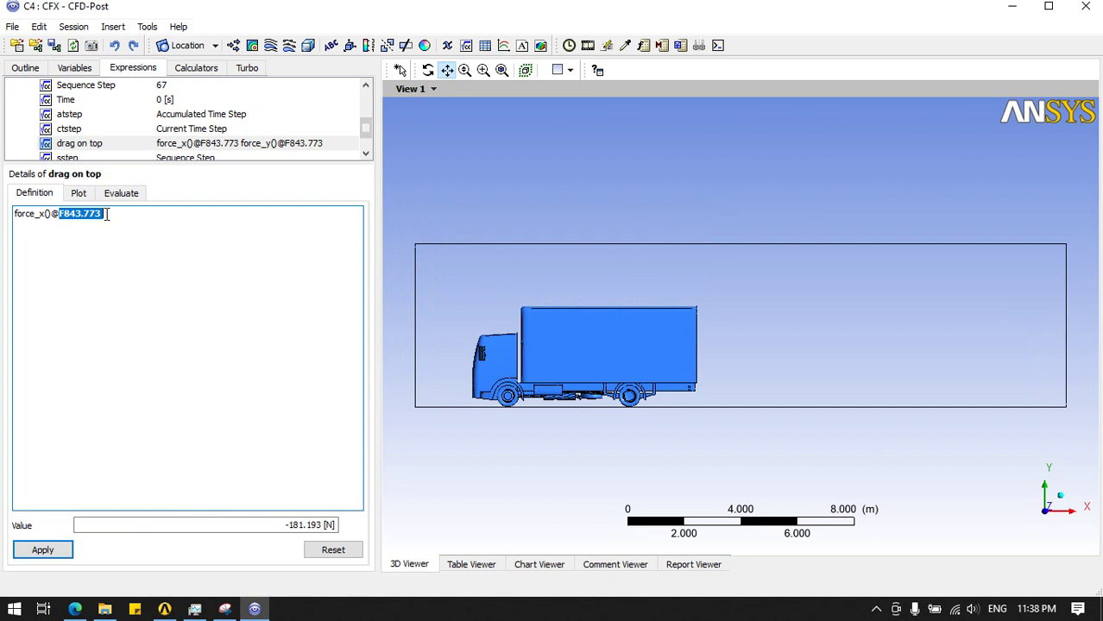
left_click(87, 268)
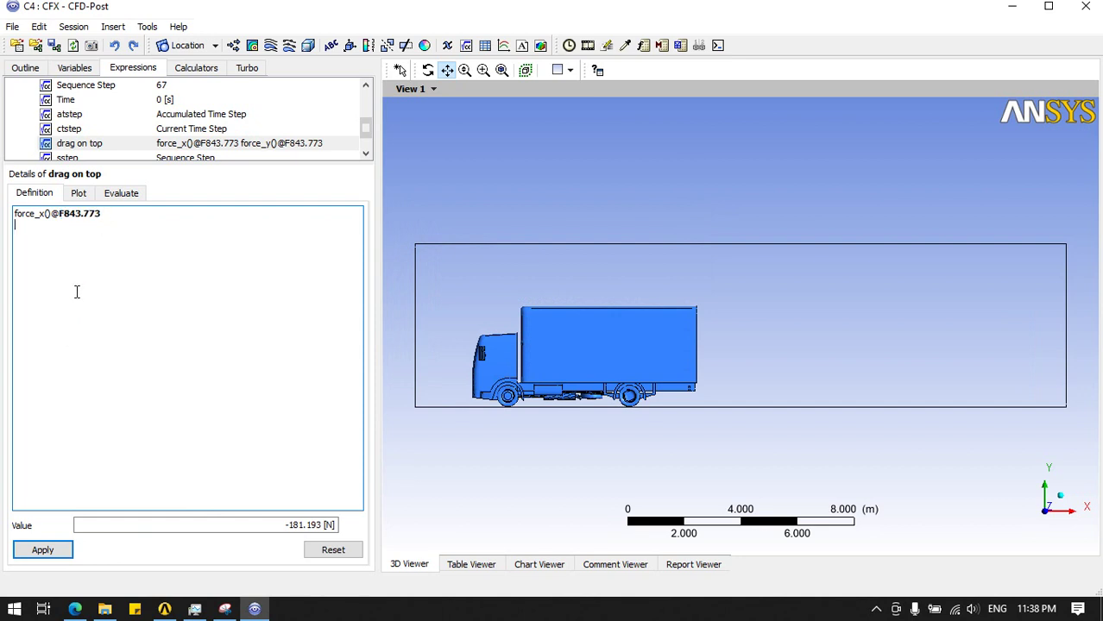
left_click(78, 193)
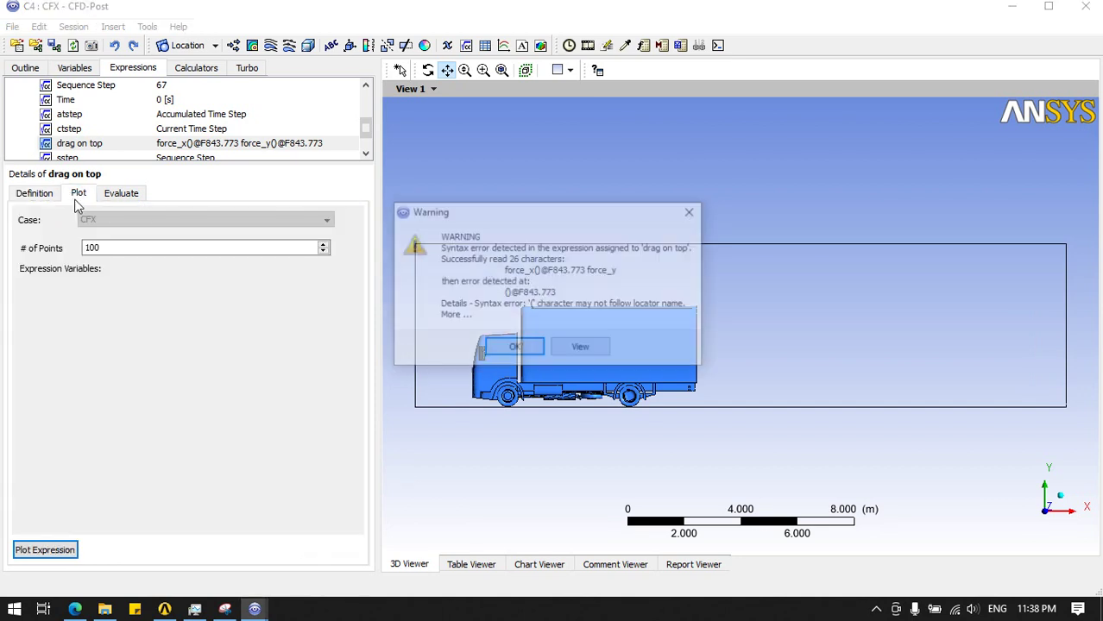
left_click(490, 351)
left_click(32, 198)
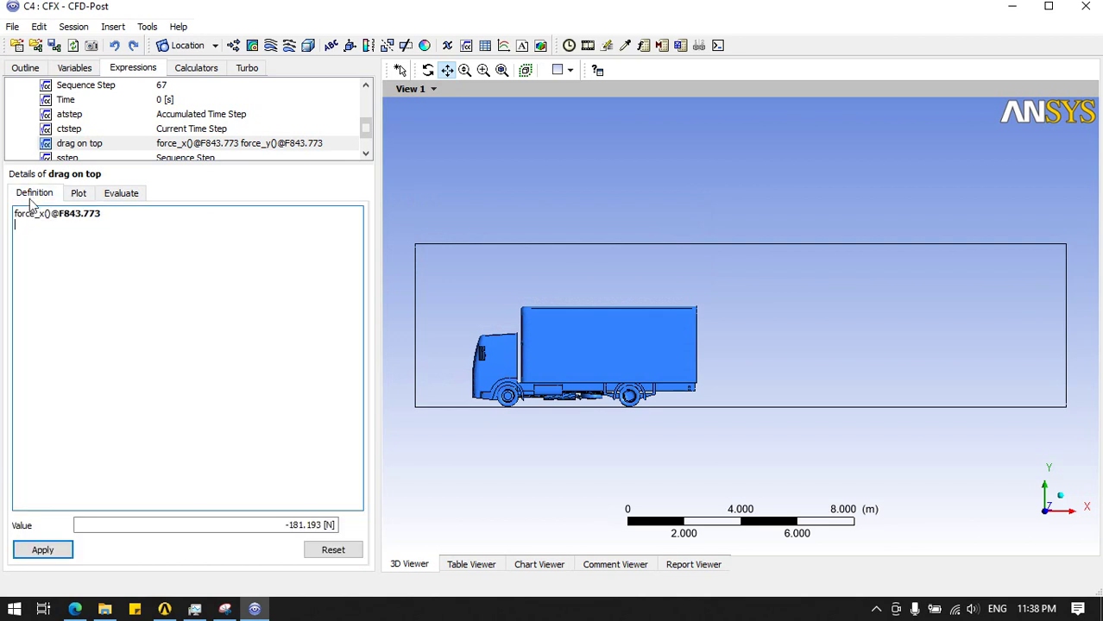
left_click(43, 550)
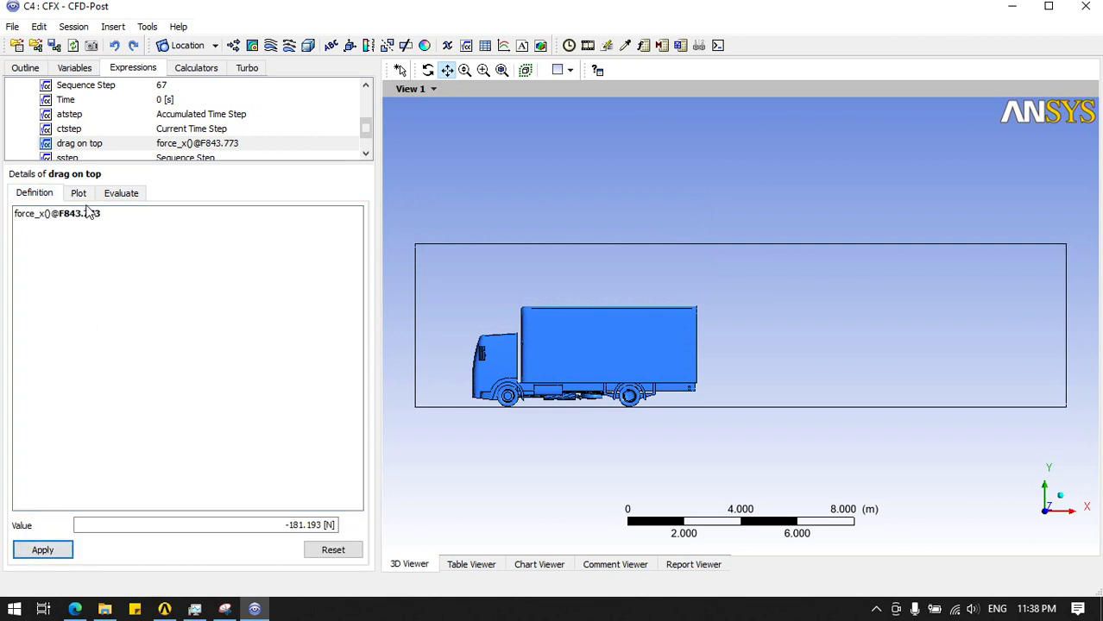
left_click(85, 207)
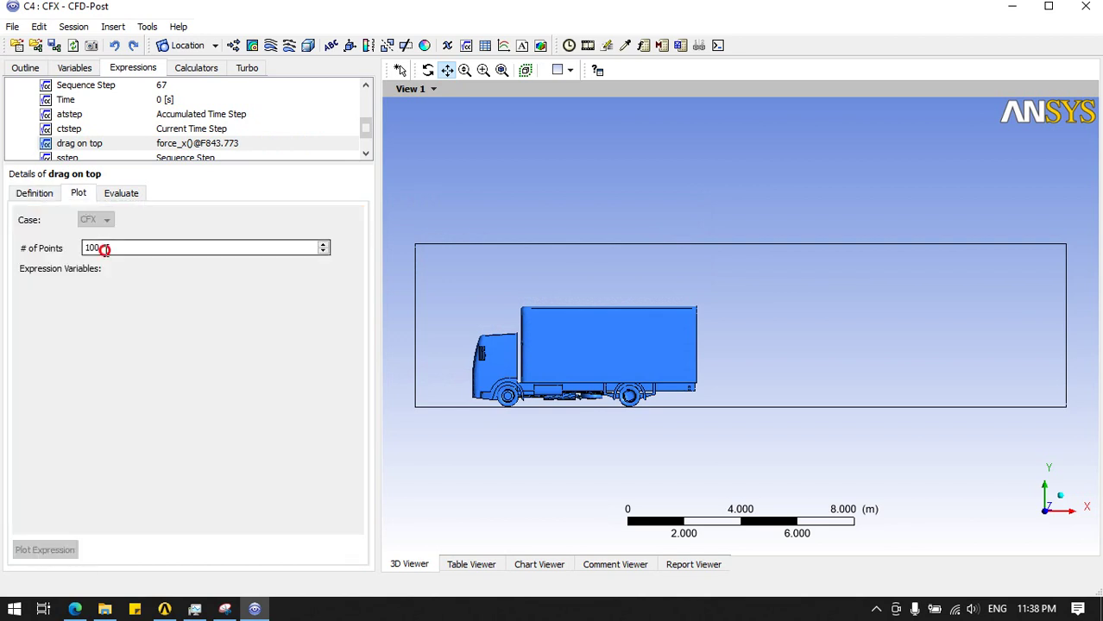
left_click(95, 249)
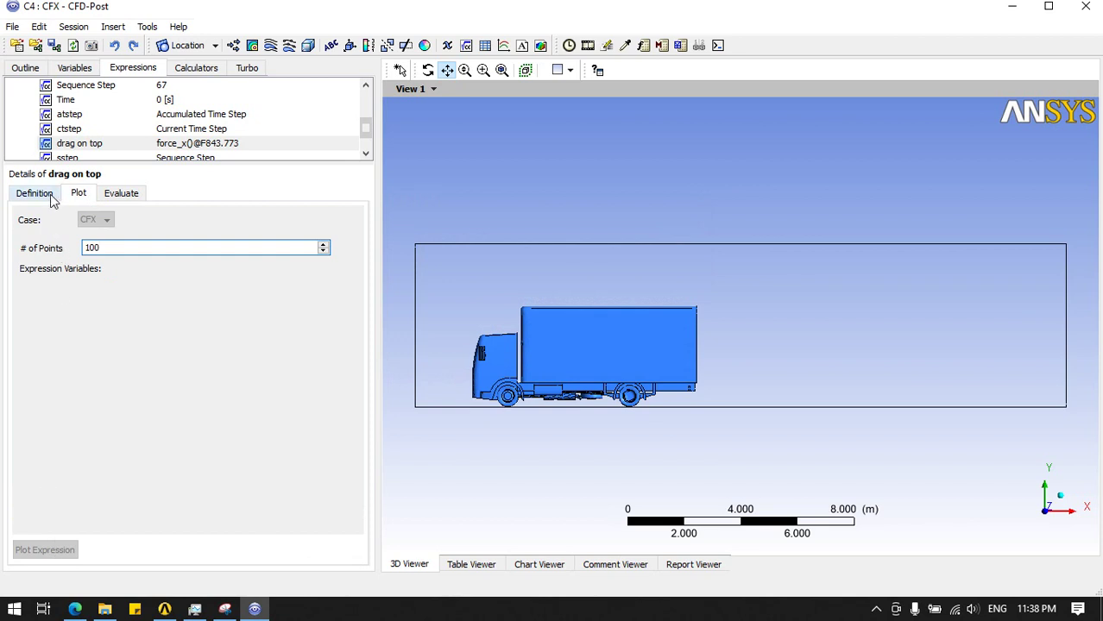
Evaluate drag on top, confirming -181.193 kg m s^-2.
left_click(120, 195)
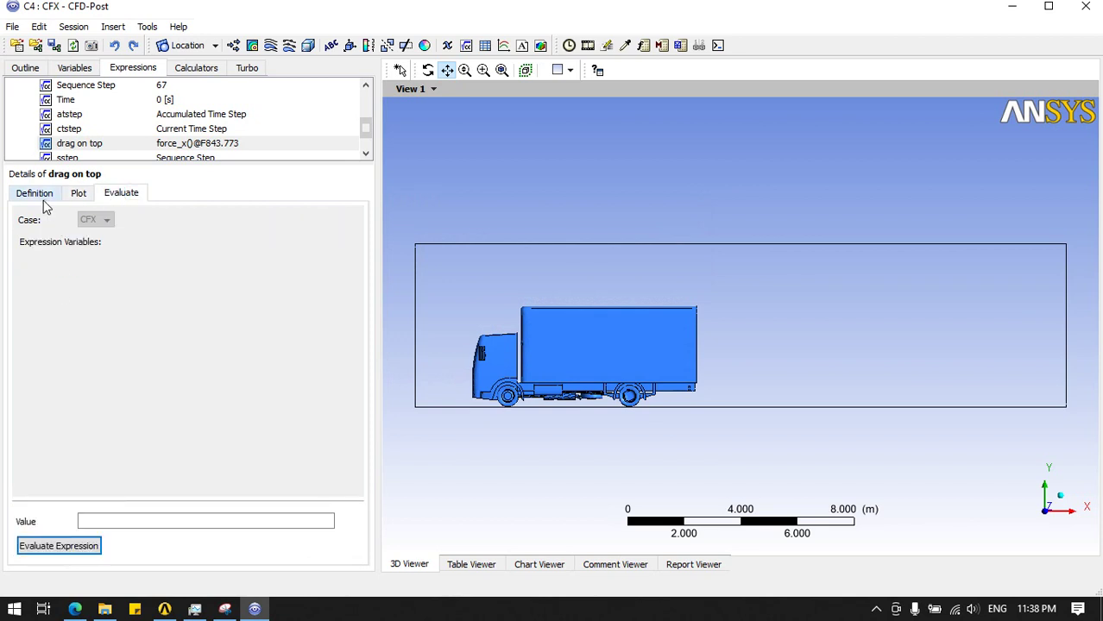
left_click(39, 547)
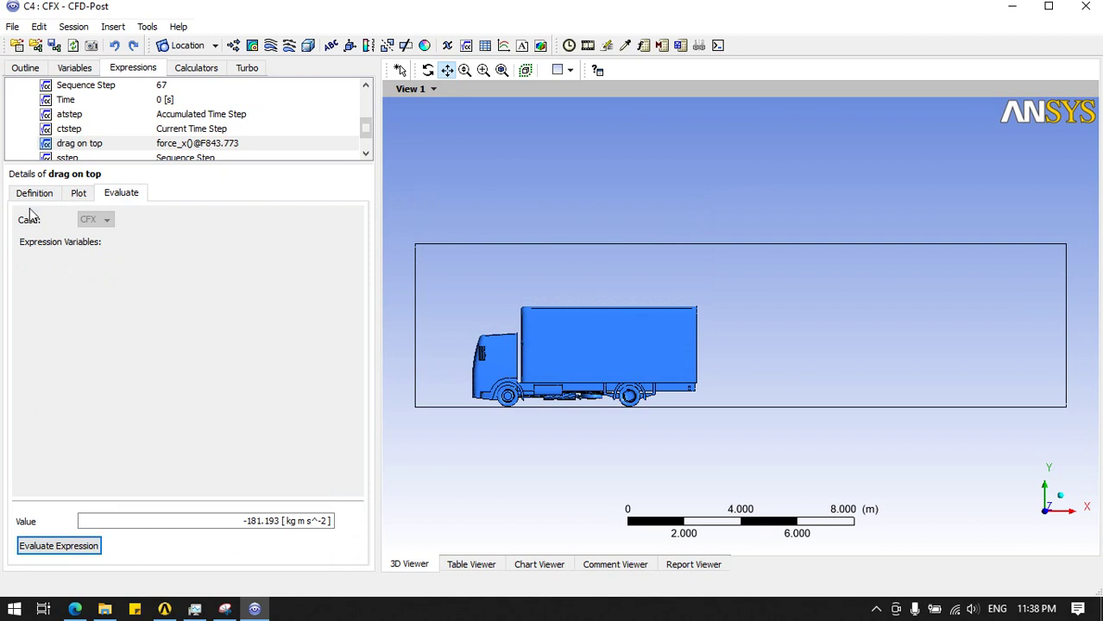
left_click(33, 199)
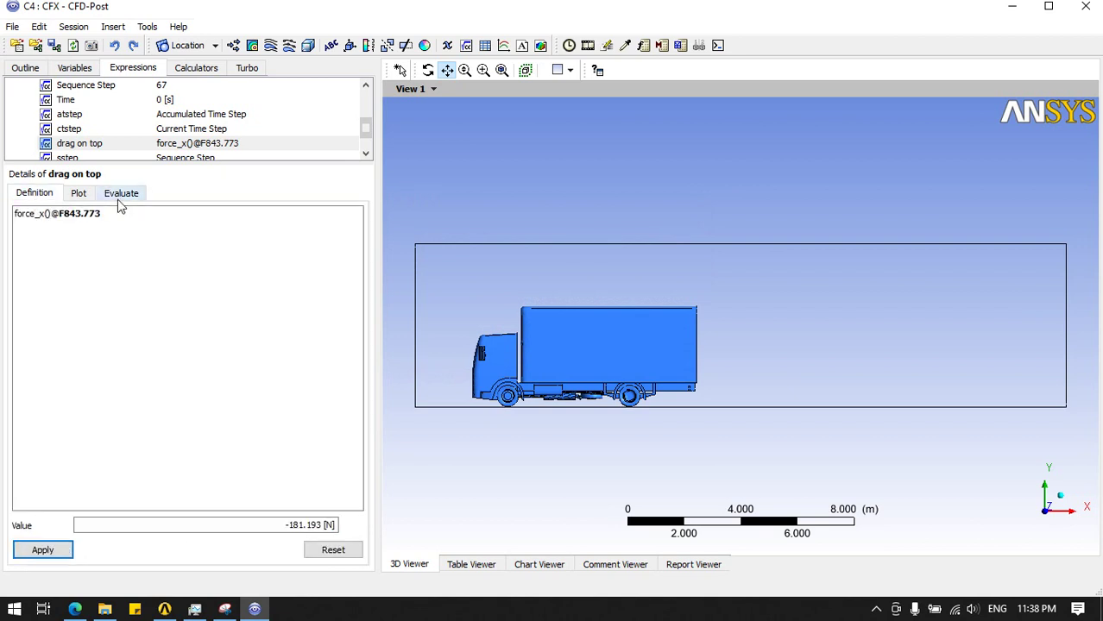
left_click(120, 196)
left_click(38, 201)
left_click(88, 346)
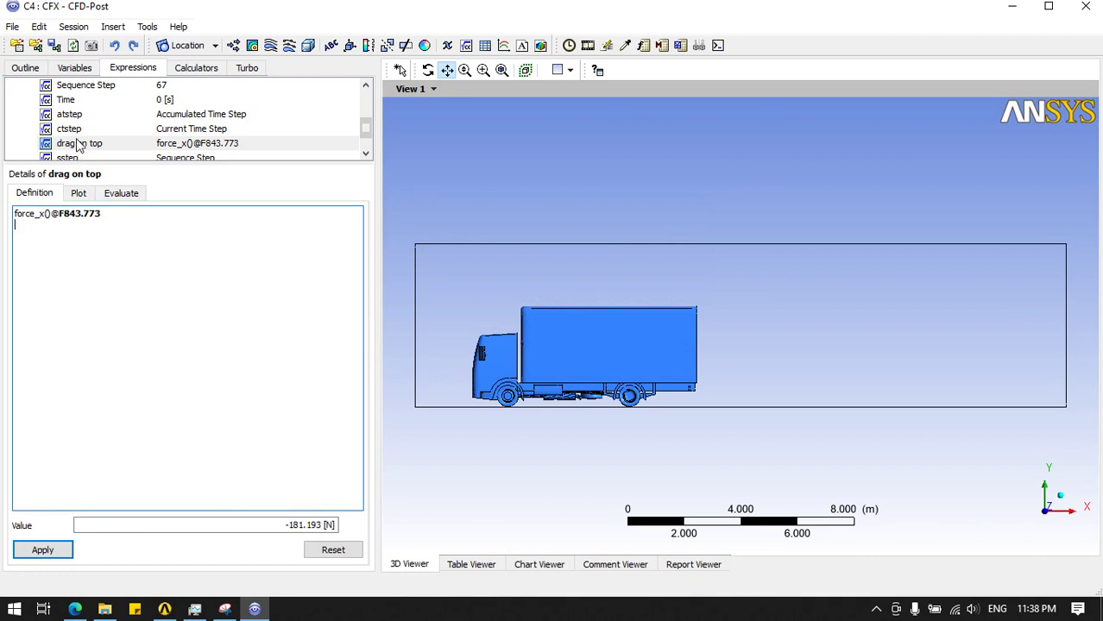
scroll(80, 93, "up", 5)
right_click(74, 87)
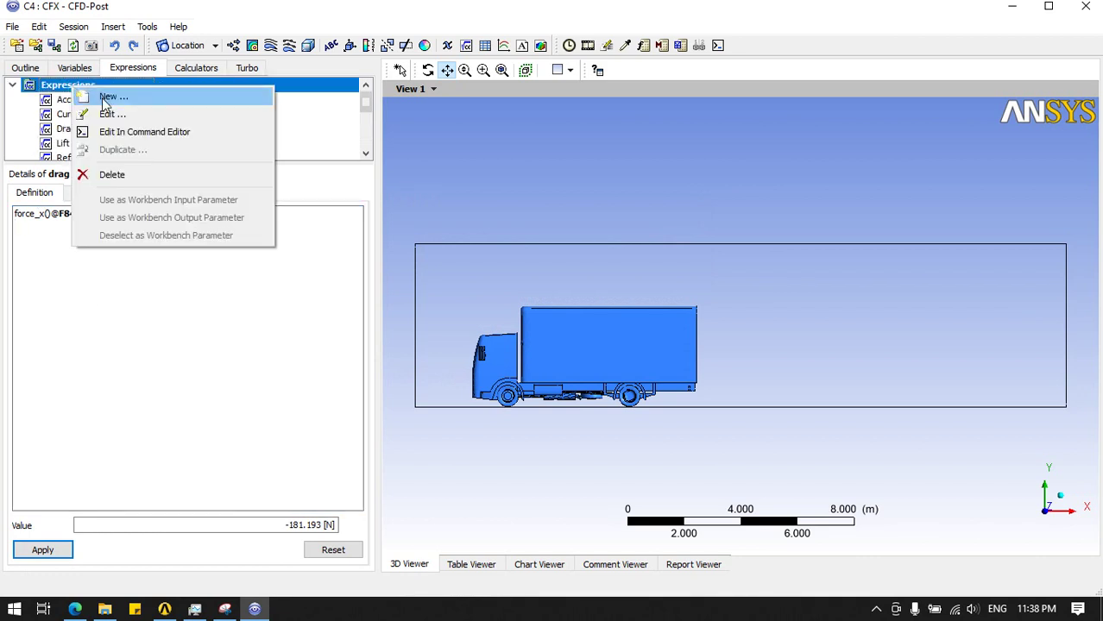
Create a 'lift on top' expression starting with the forceNorm_y function.
left_click(112, 96)
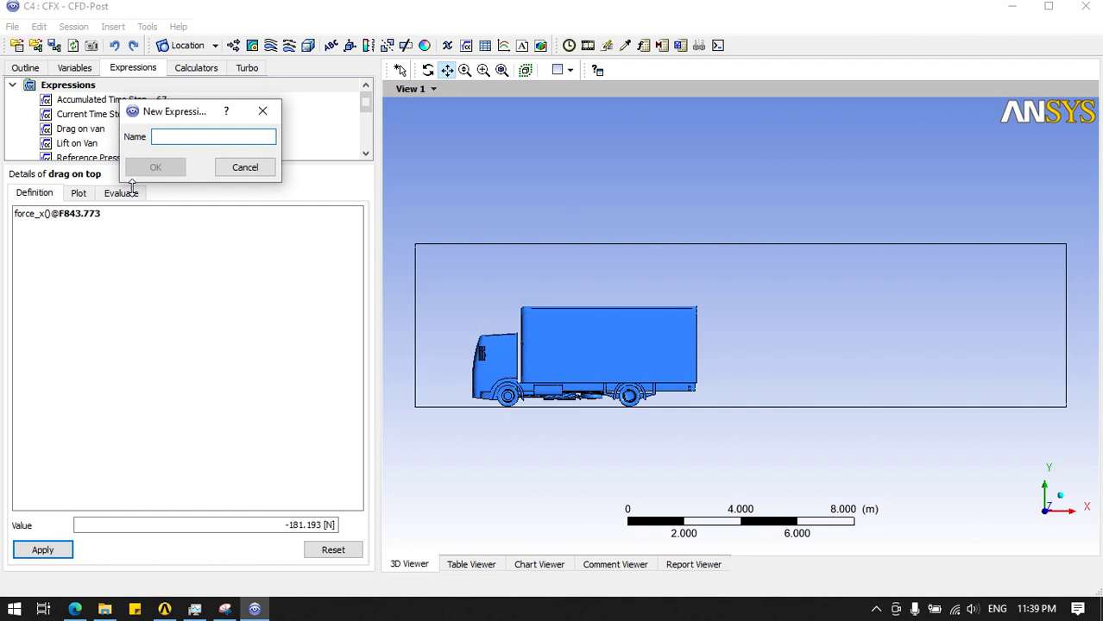
type("lift on top")
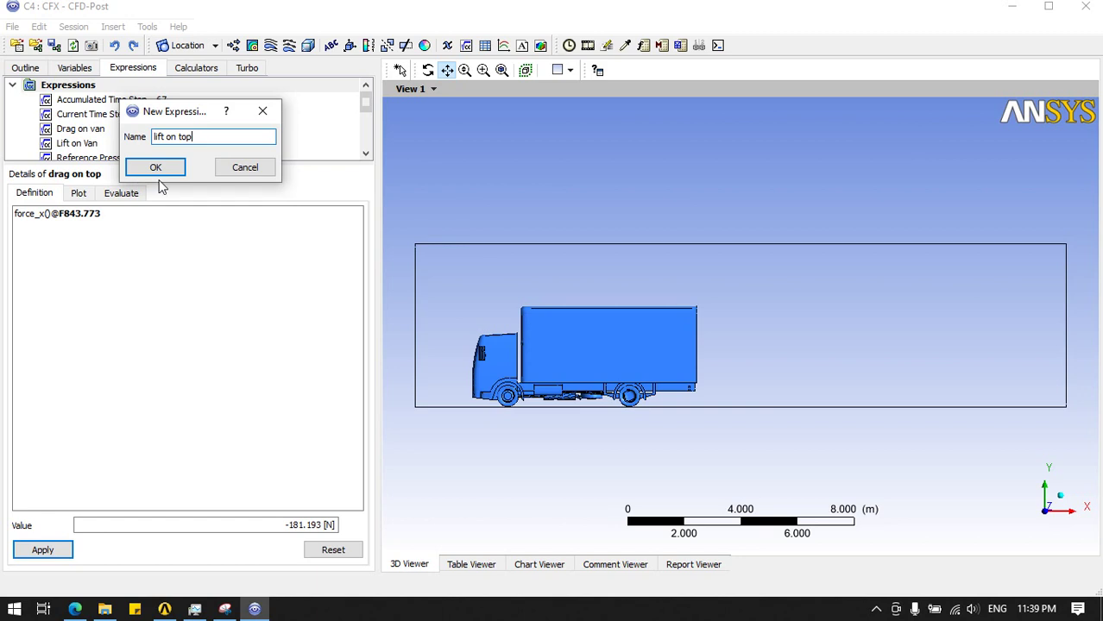
left_click(155, 167)
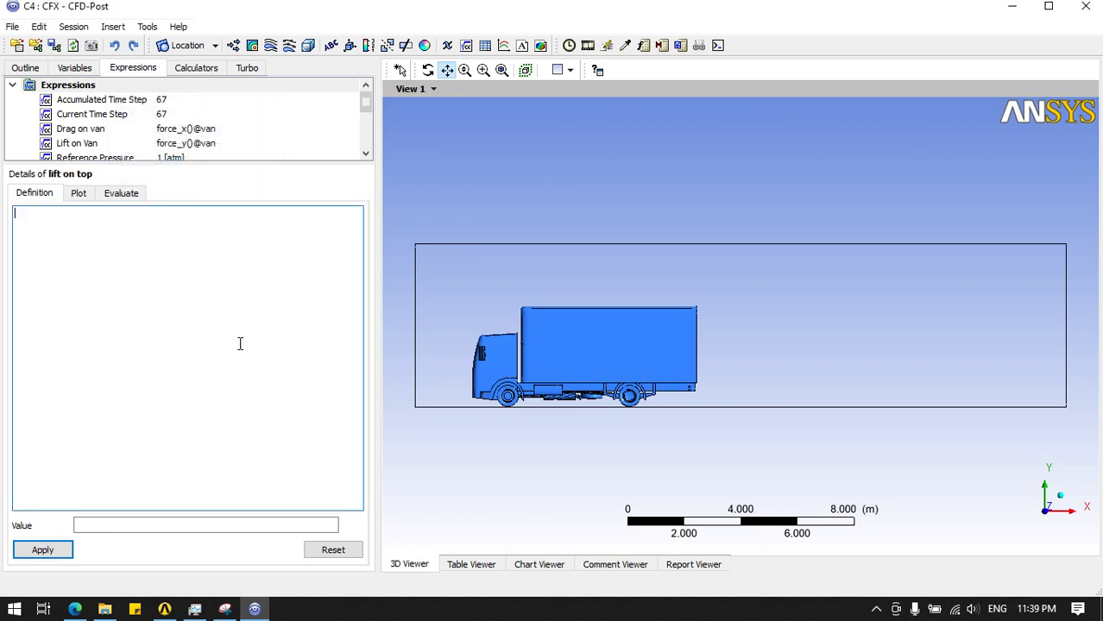
right_click(58, 233)
mouse_move(104, 243)
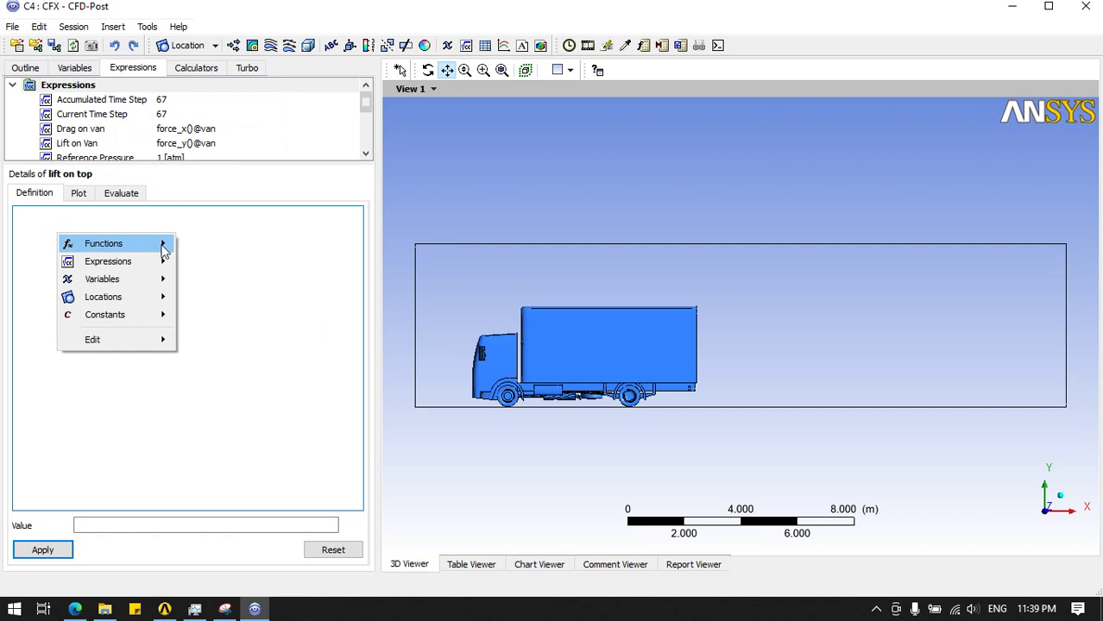
mouse_move(220, 246)
left_click(319, 238)
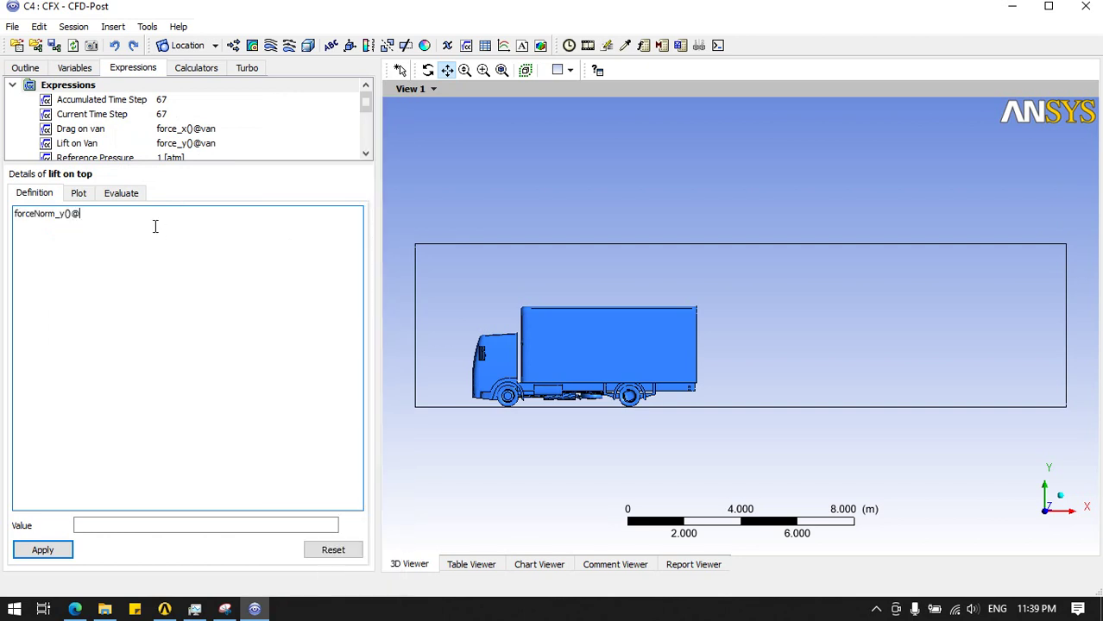
Append location F1000.773, edit it to F843.773, and apply, triggering a line-data error.
right_click(88, 213)
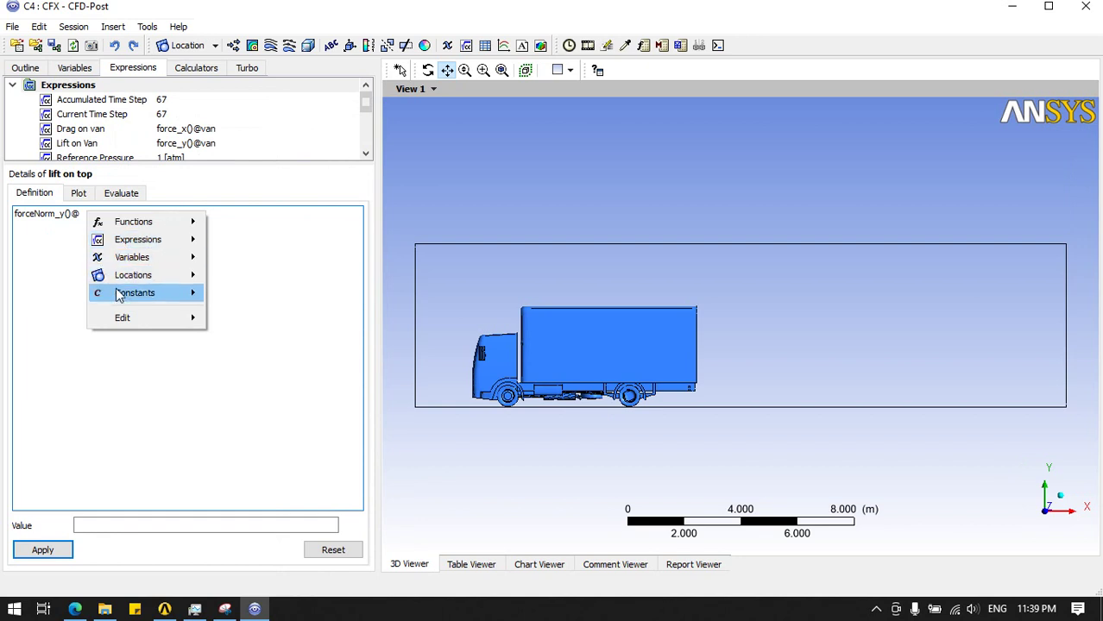
mouse_move(133, 275)
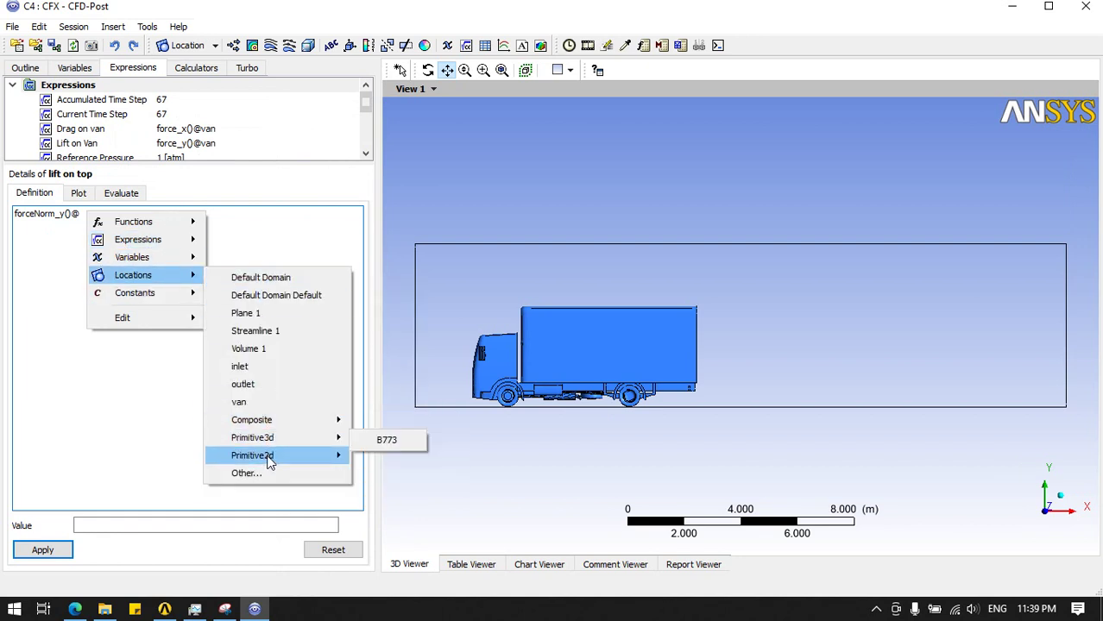
mouse_move(252, 455)
left_click(400, 88)
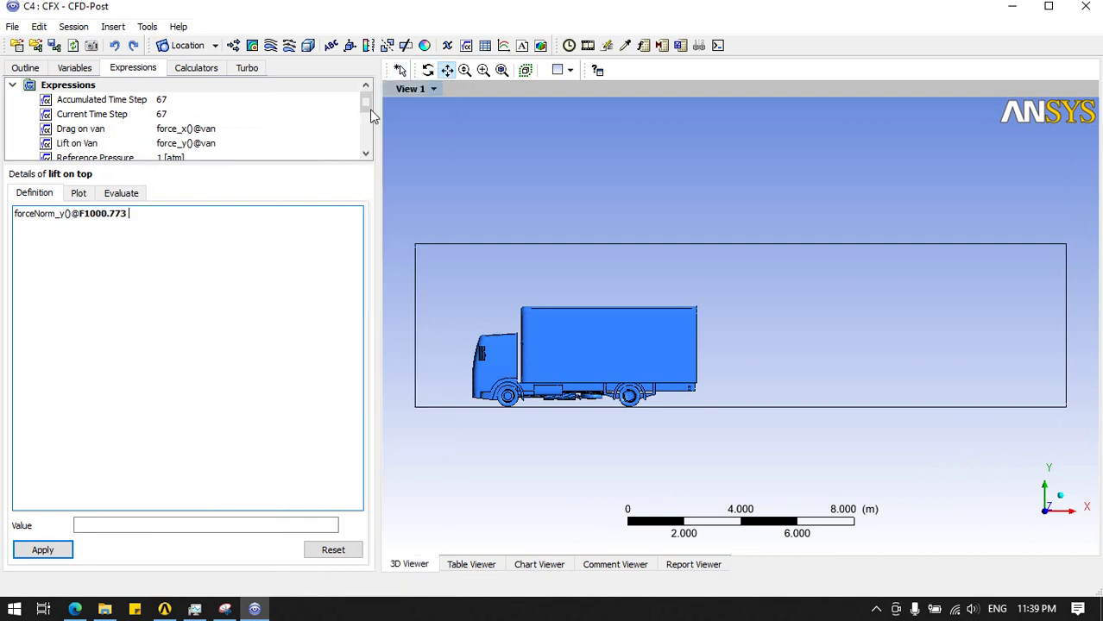
left_click(88, 215)
left_click_drag(85, 214, 103, 216)
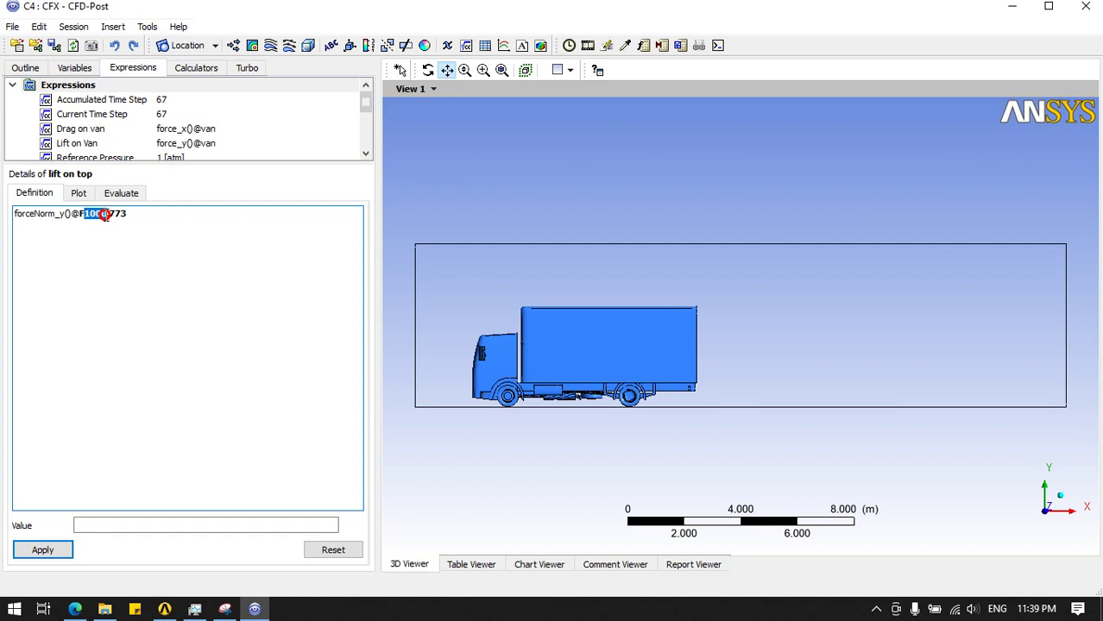
type("84")
left_click(43, 550)
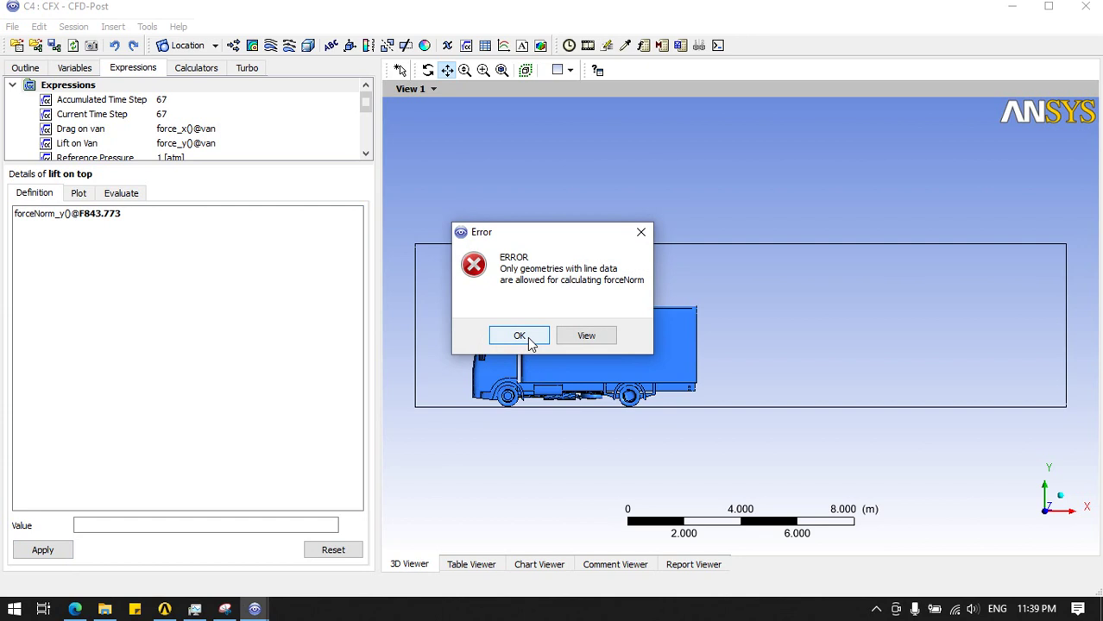
left_click(526, 336)
left_click(56, 214)
key("BackSpace")
key("BackSpace")
key("BackSpace")
key("BackSpace")
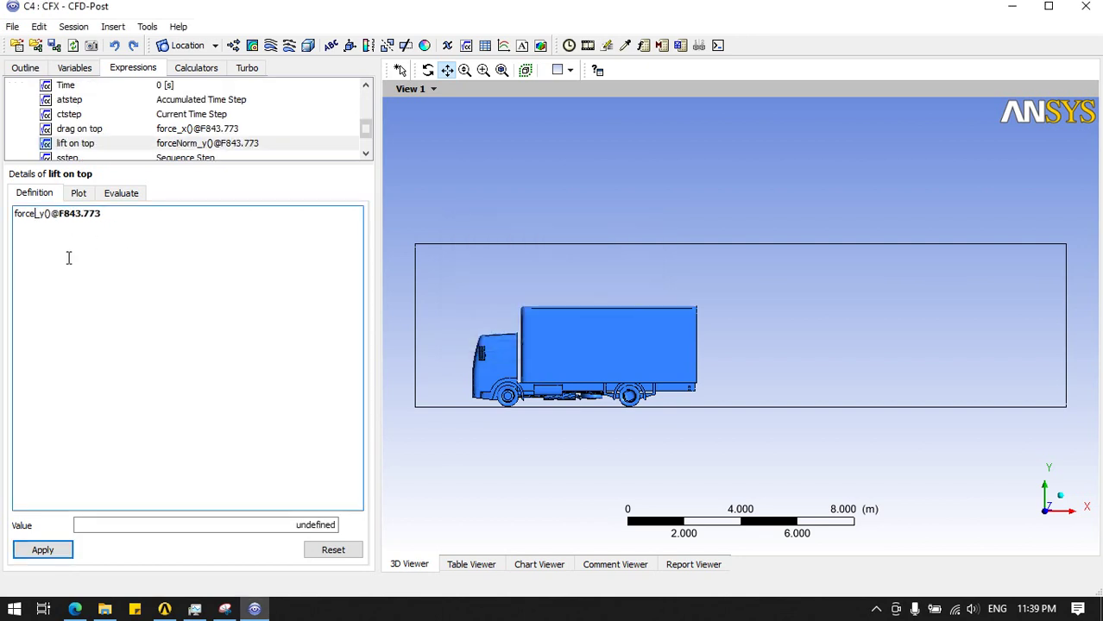
left_click(52, 548)
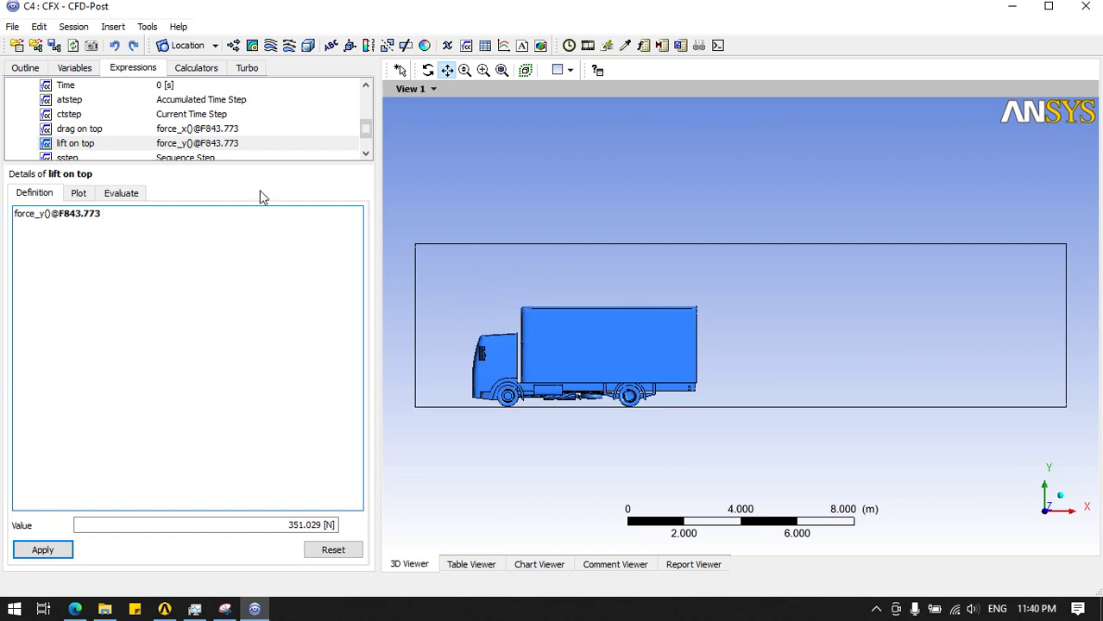
left_click_drag(340, 164, 323, 328)
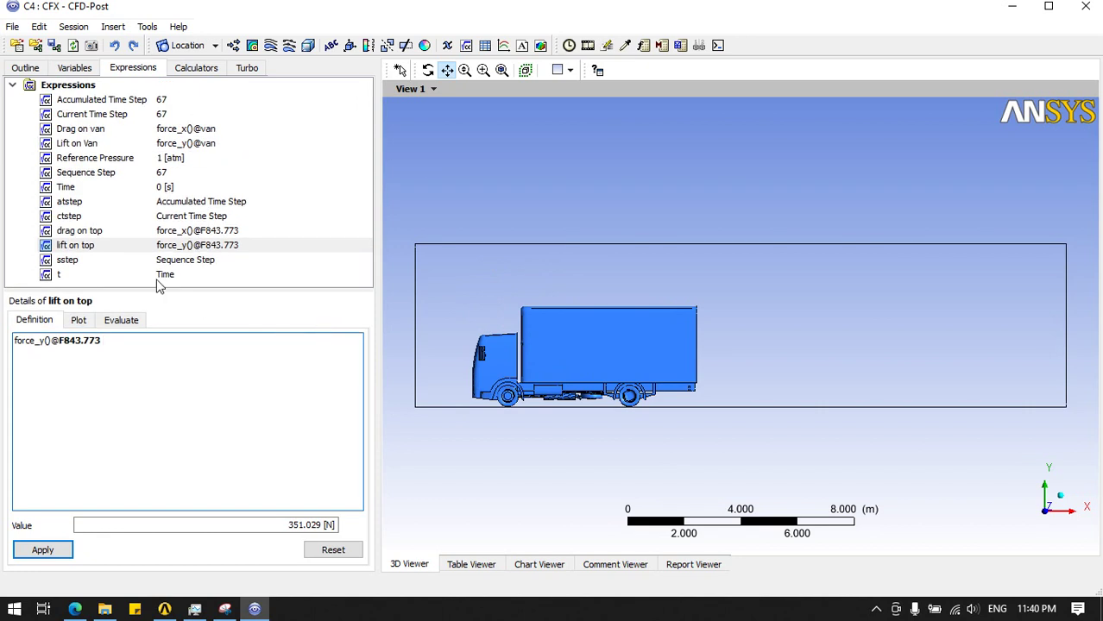
Review the drag on top, lift on top, sstep and Drag on van expressions while orbiting the truck to a front-left view.
left_click(86, 230)
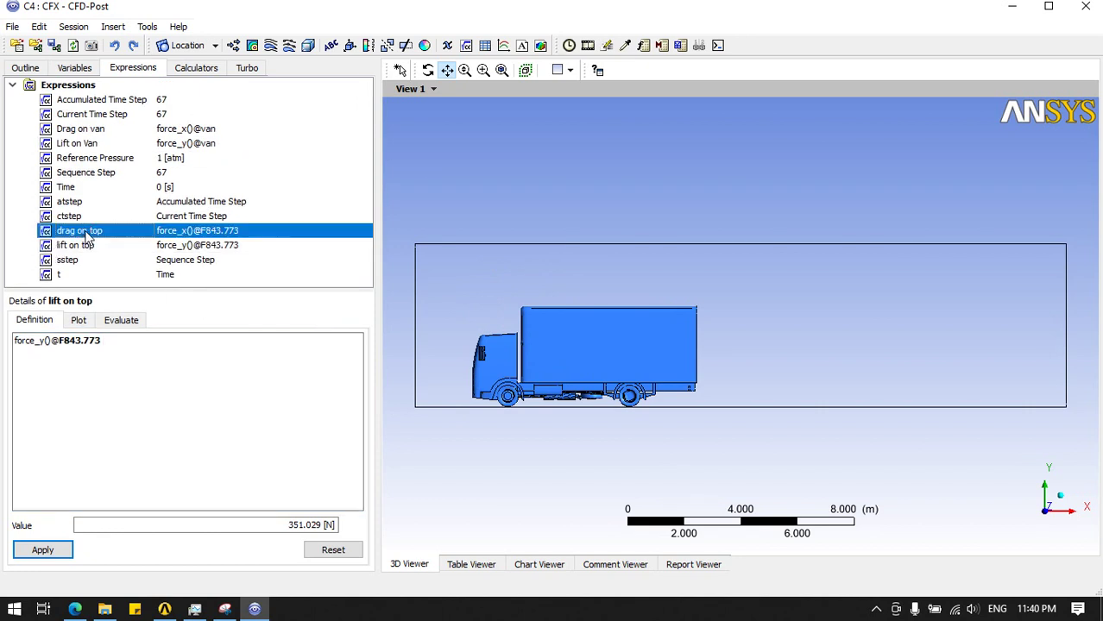
left_click(86, 248)
left_click(189, 405)
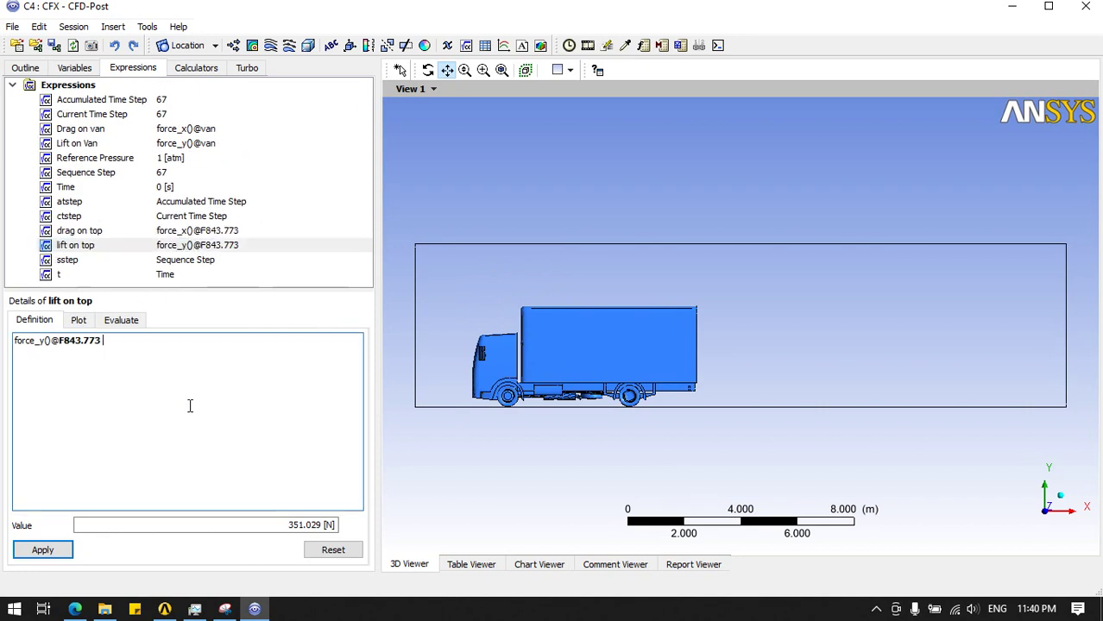
middle_click_drag(487, 401, 512, 396)
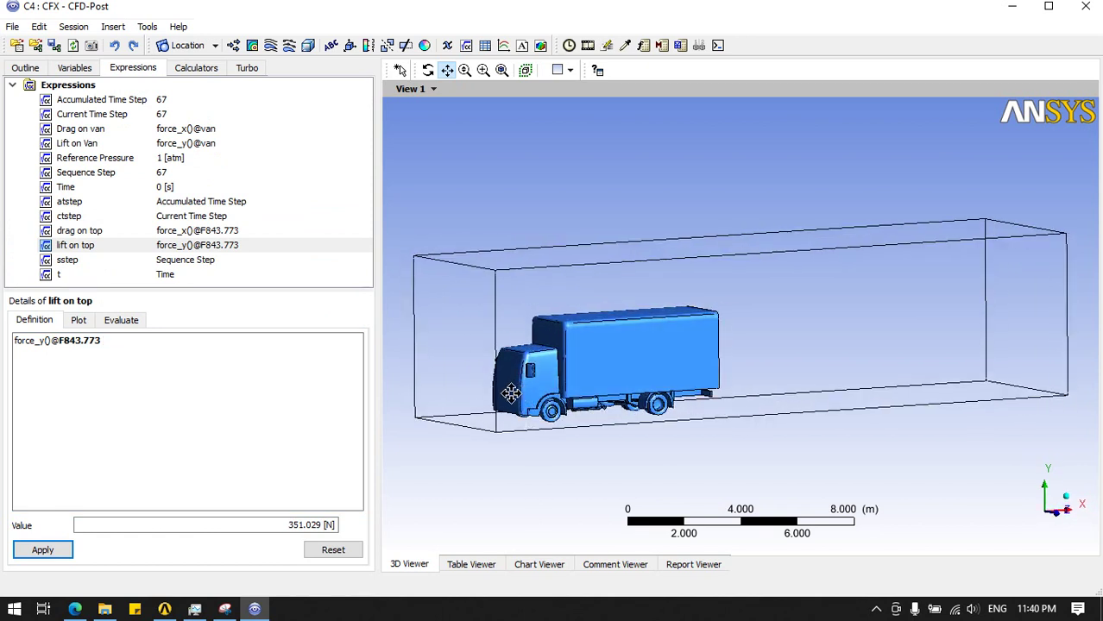
left_click(52, 550)
left_click(66, 262)
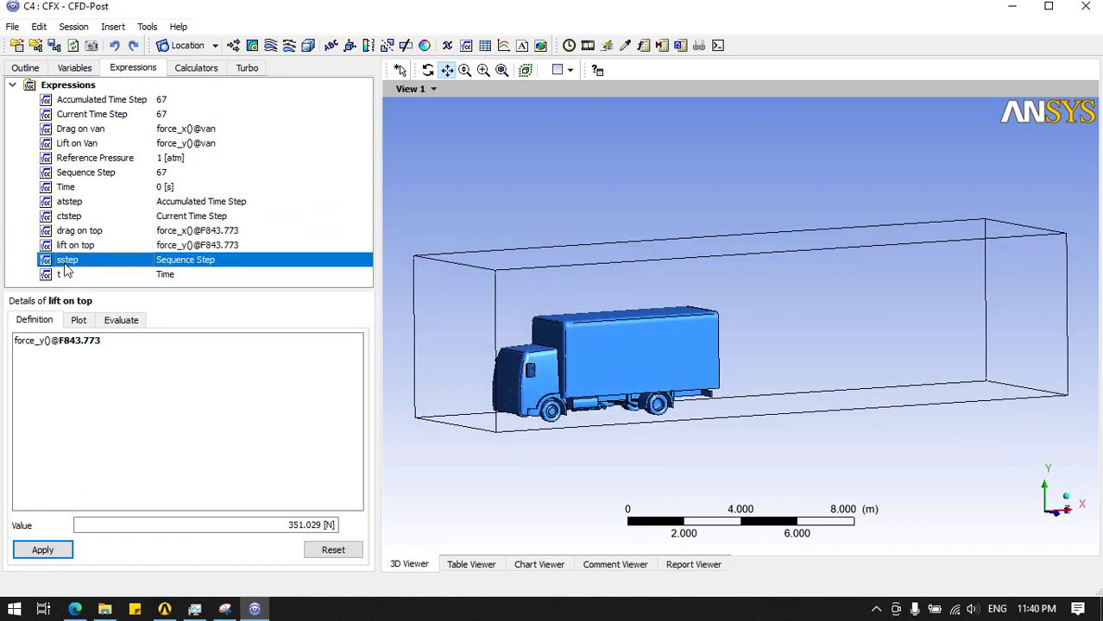
left_click(83, 133)
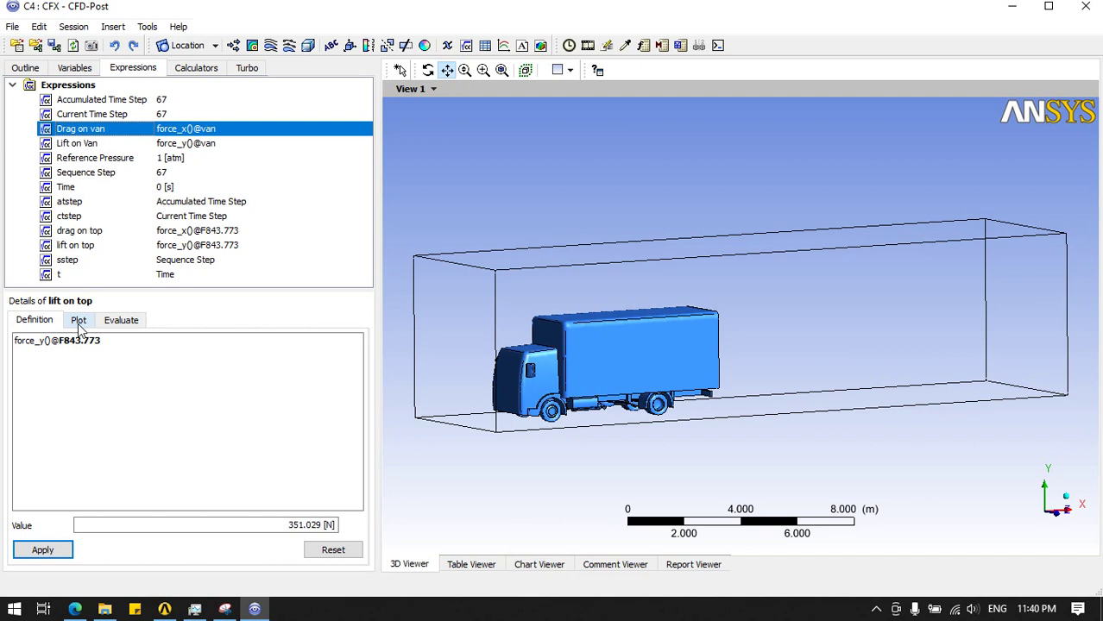
left_click(69, 85)
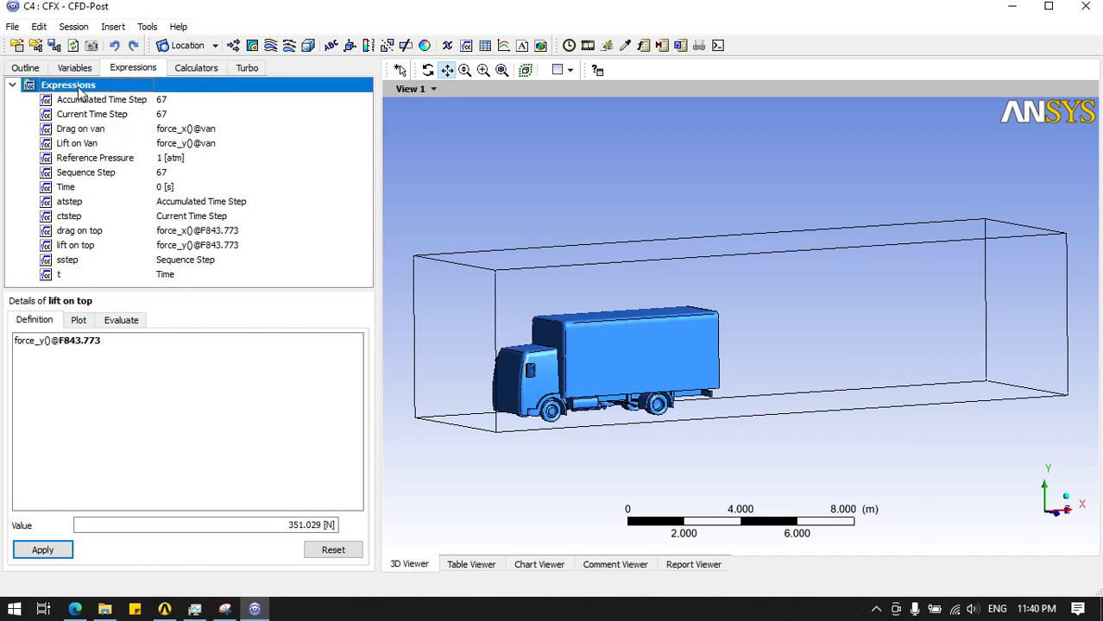
right_click(76, 84)
left_click(121, 99)
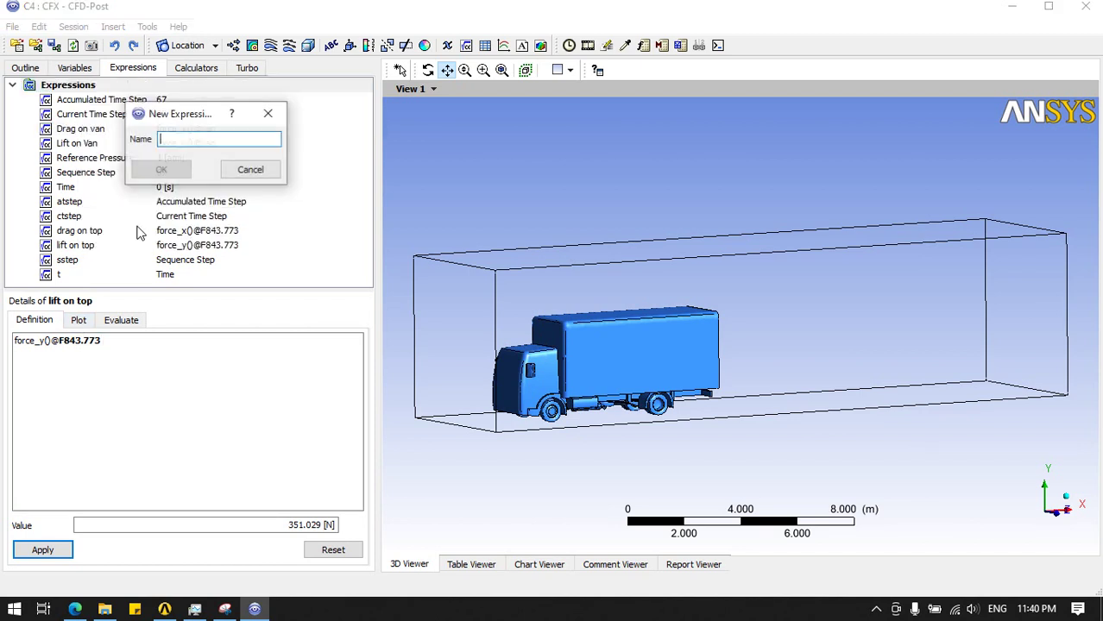
type("drag")
left_click(183, 172)
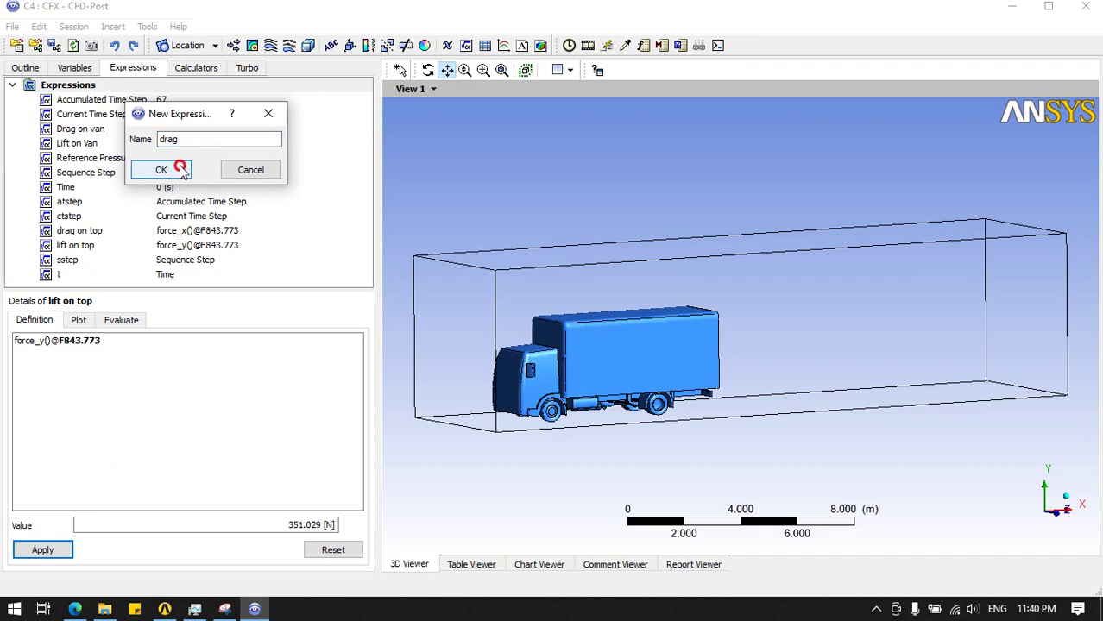
right_click(71, 347)
mouse_move(115, 357)
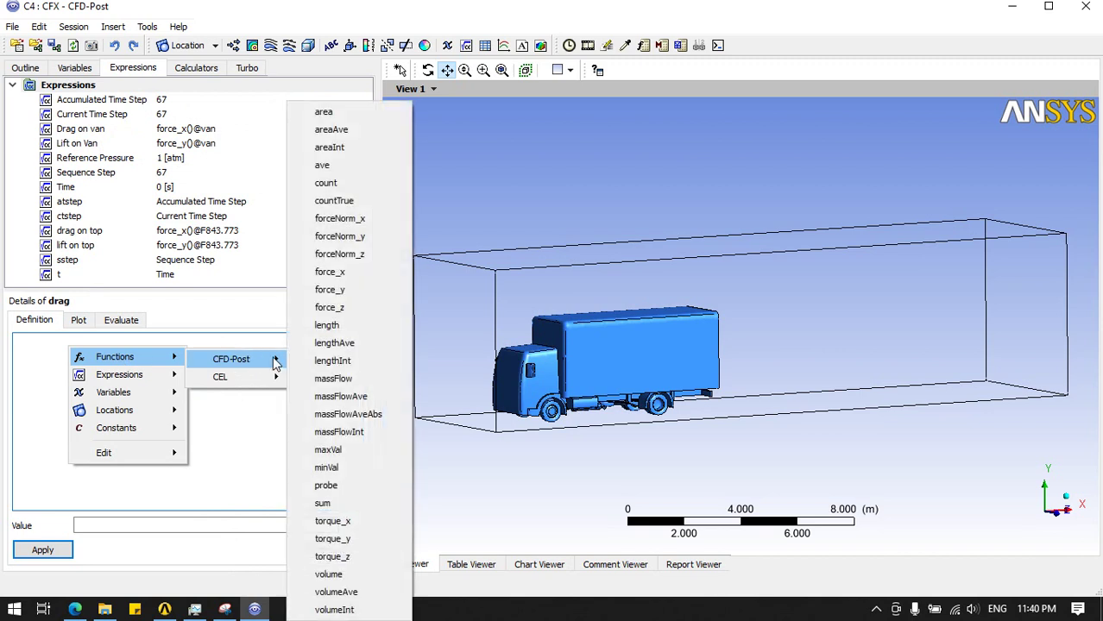
mouse_move(231, 359)
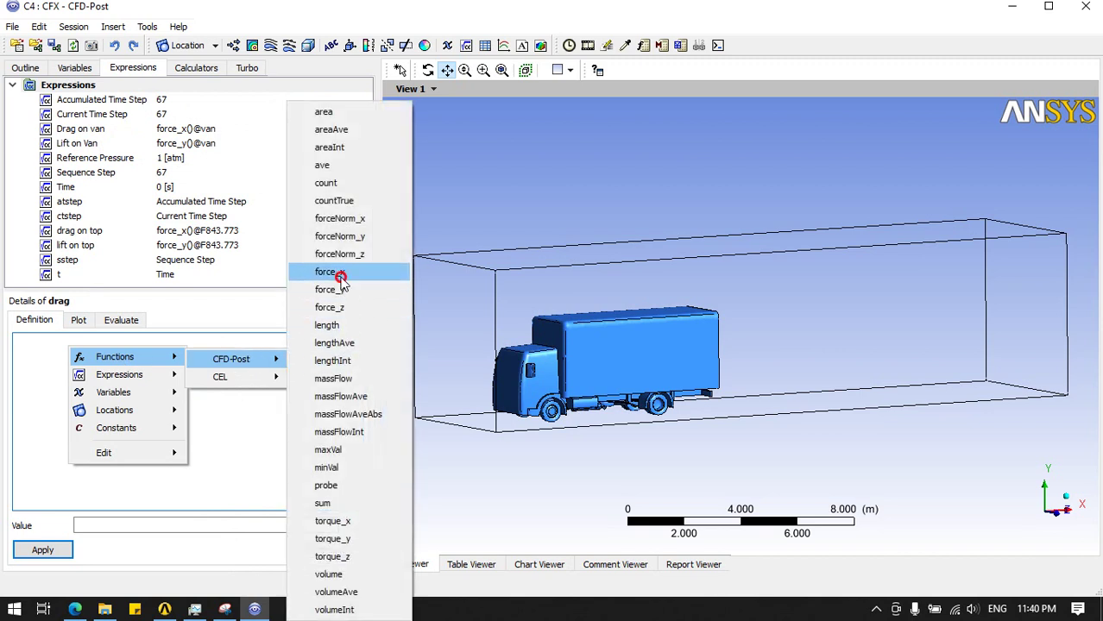
left_click(340, 275)
right_click(72, 347)
mouse_move(119, 408)
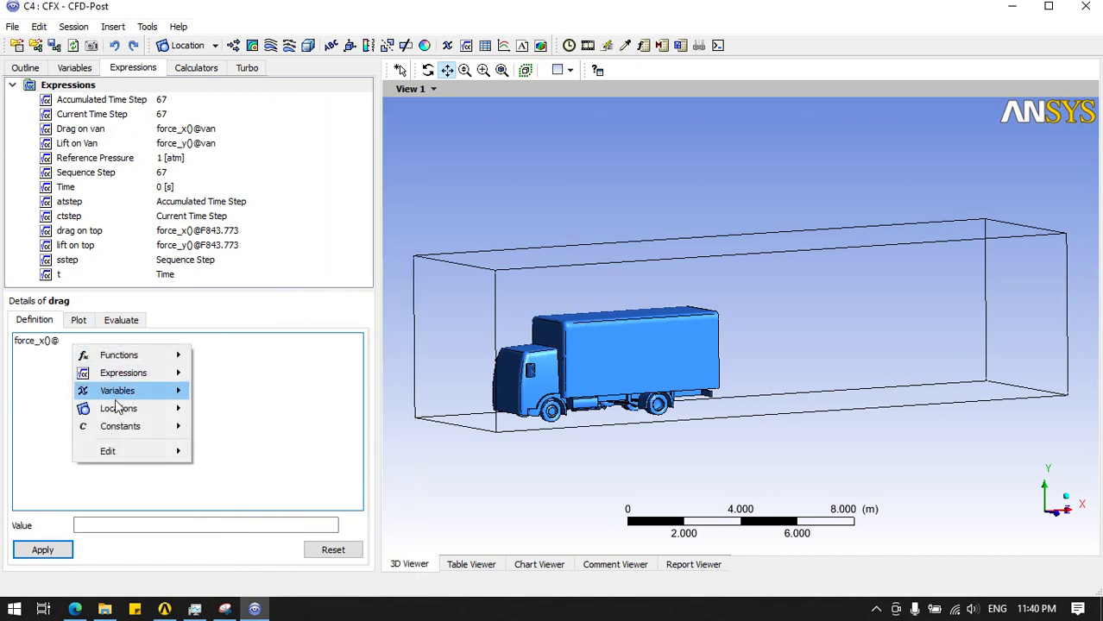
left_click(211, 446)
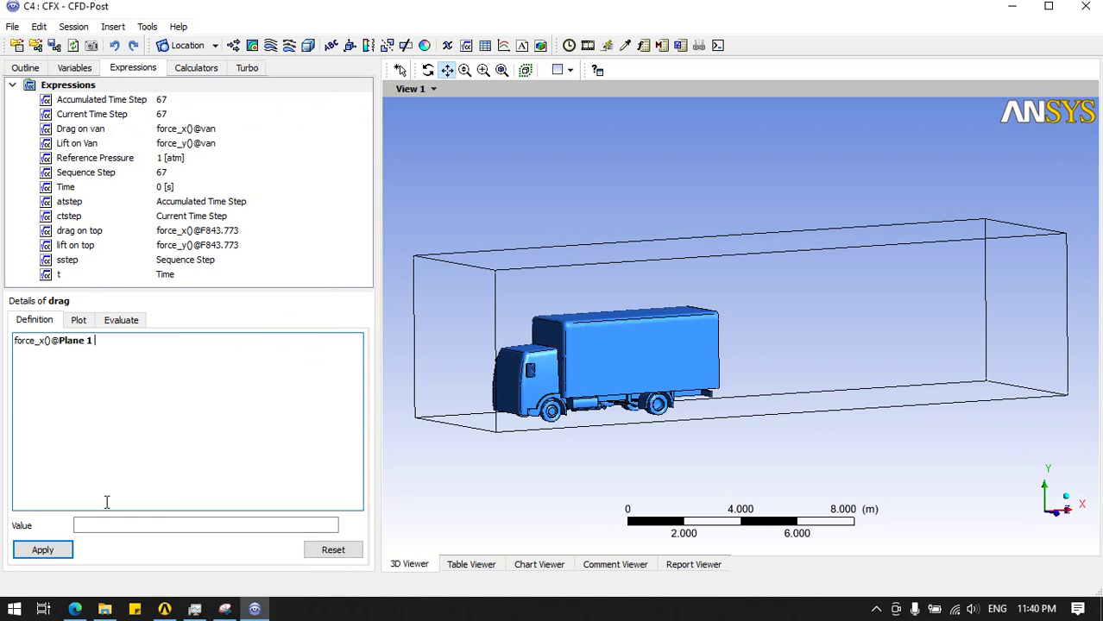
left_click(47, 550)
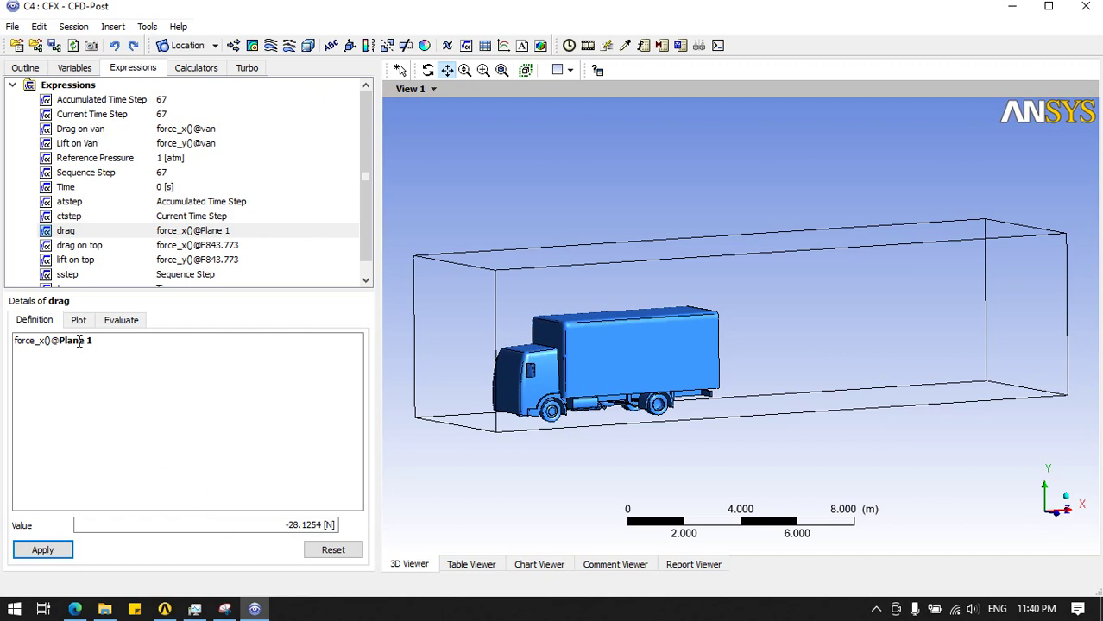
Delete the lift on top, drag on top and drag expressions.
left_click(65, 233)
left_click(69, 247)
left_click(69, 261)
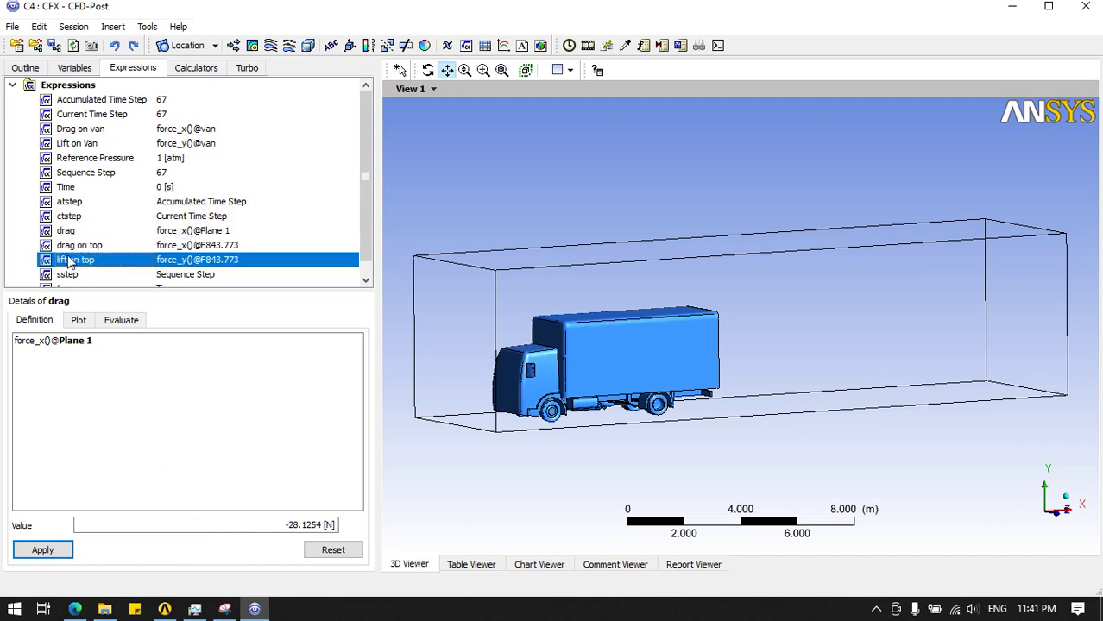
right_click(71, 265)
left_click(104, 346)
right_click(76, 246)
left_click(95, 333)
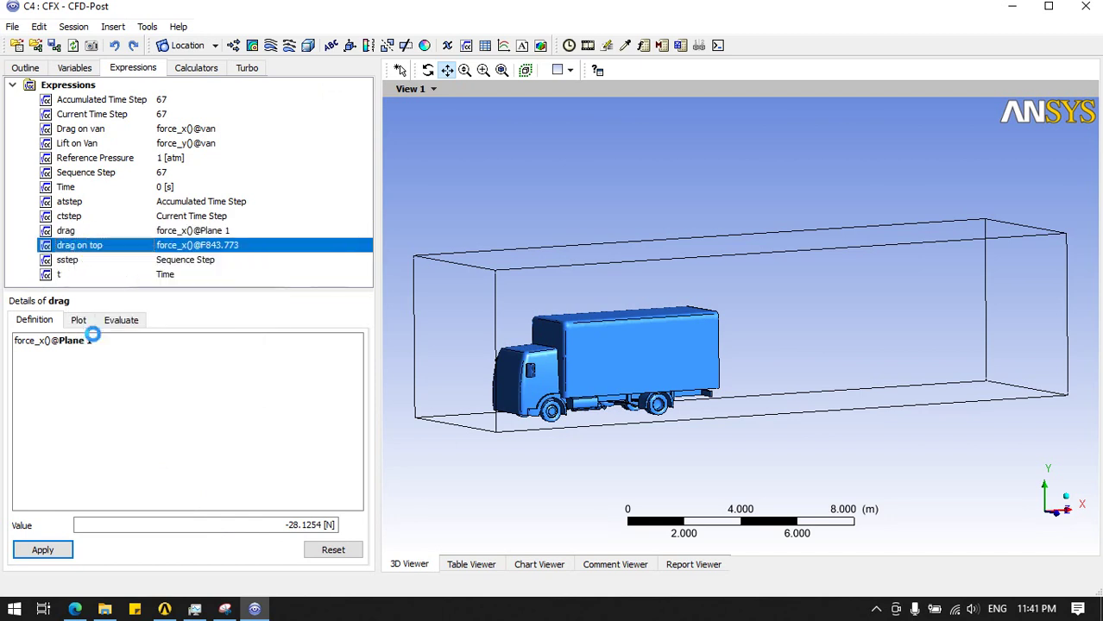
right_click(68, 235)
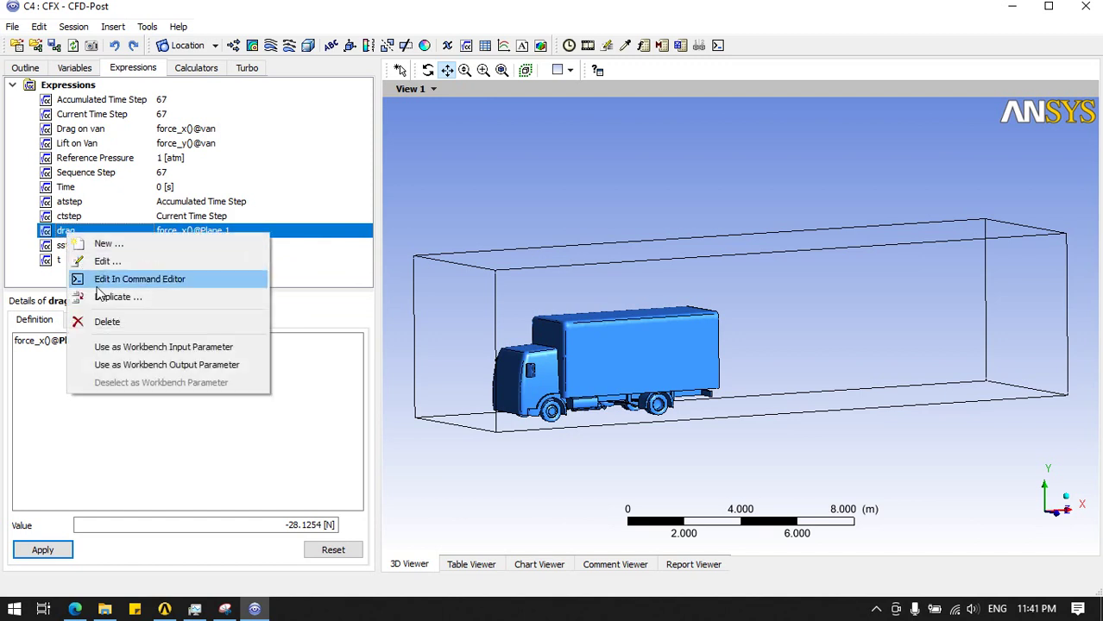
left_click(103, 321)
Review the remaining Drag on van and Lift on Van expressions, then go back to the Outline tree.
left_click(74, 130)
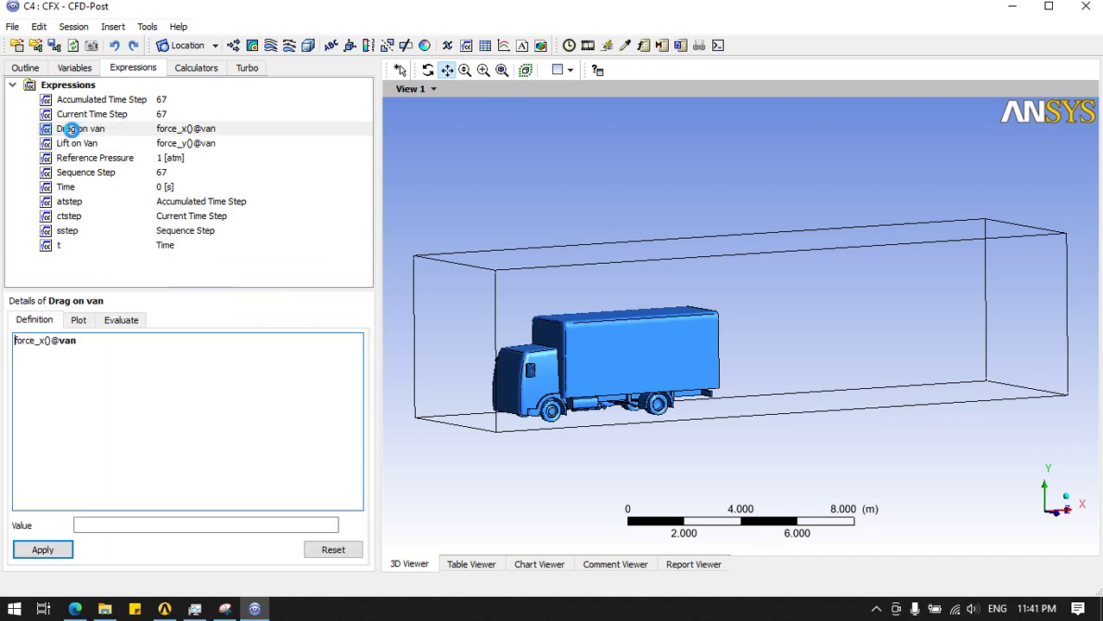
left_click(76, 145)
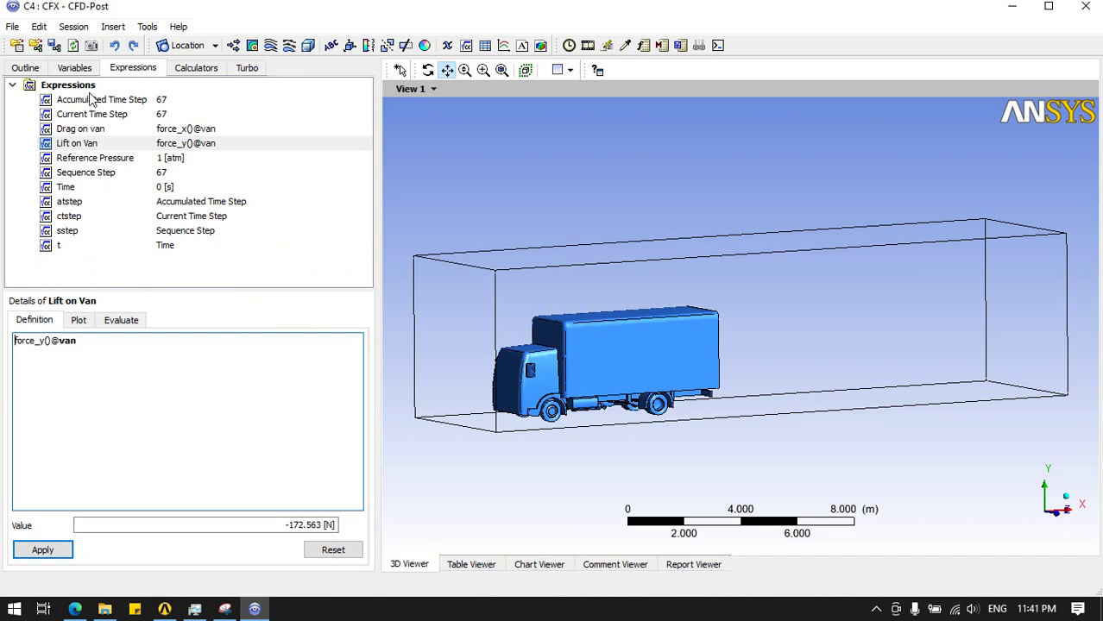
left_click(27, 69)
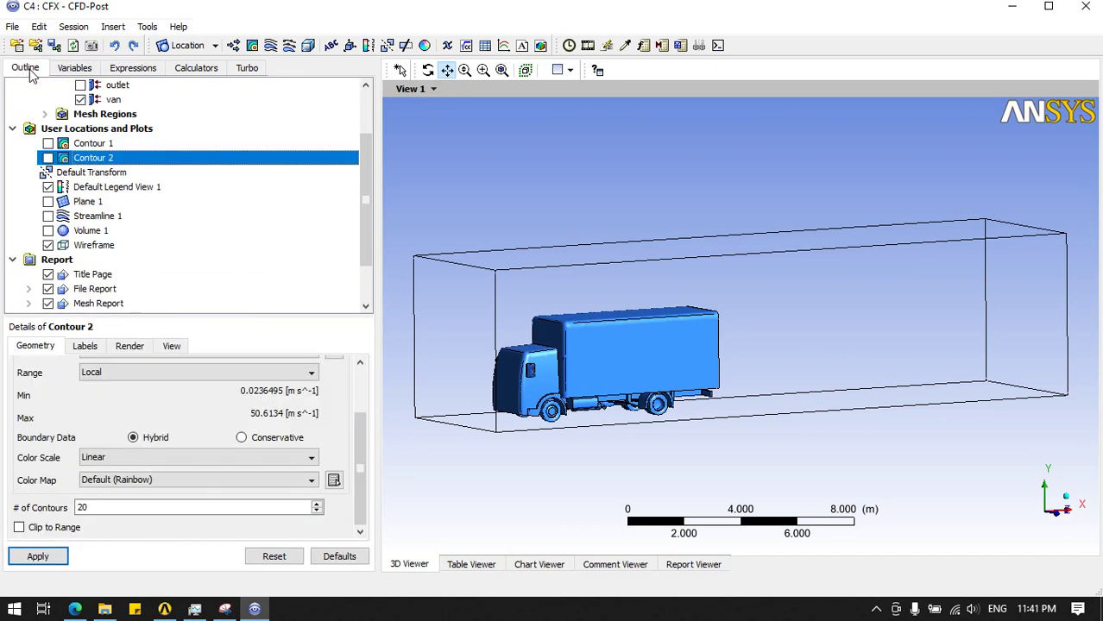
Switch to a side view with Contour 2 and Contour 1 hidden, leaving only the plain truck.
left_click(48, 158)
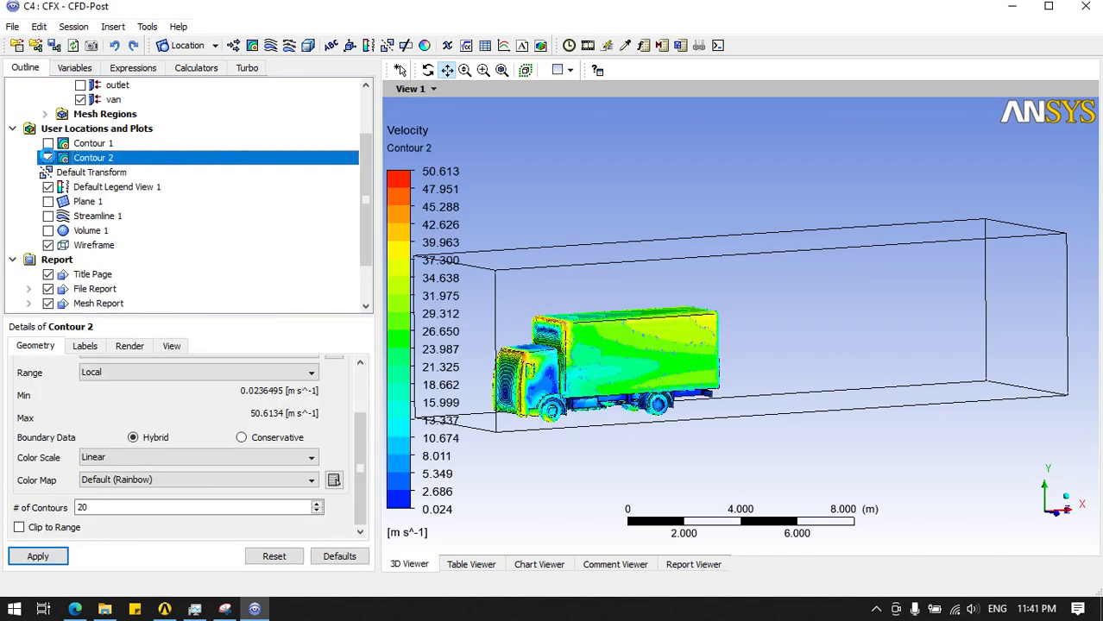
left_click(49, 159)
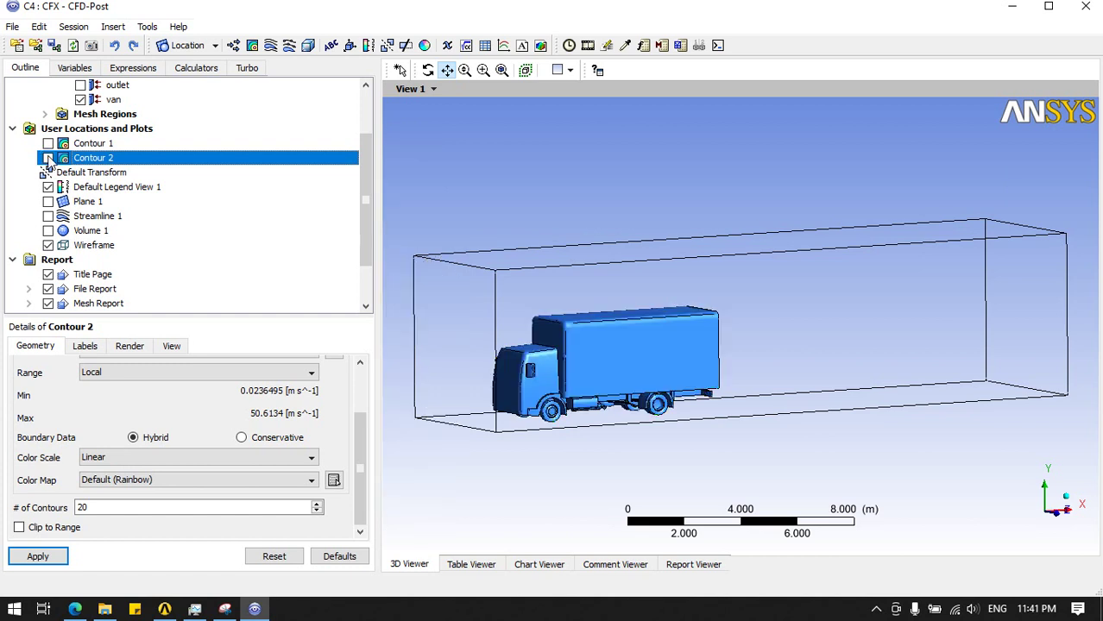
left_click(1058, 514)
left_click(87, 147)
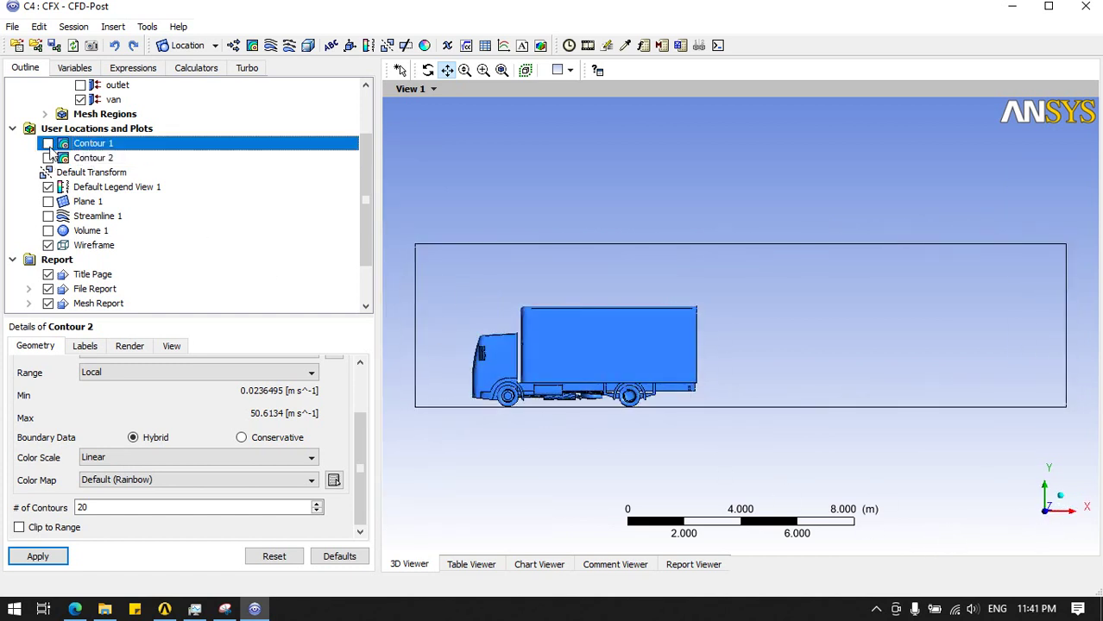
left_click(49, 144)
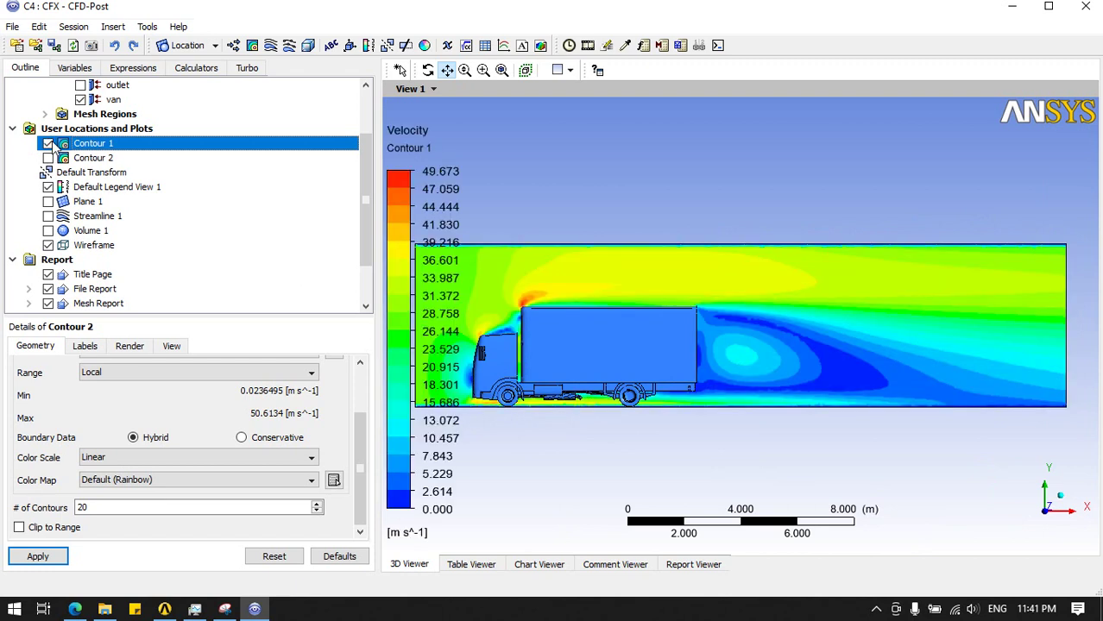
left_click(48, 144)
left_click(49, 143)
left_click(49, 143)
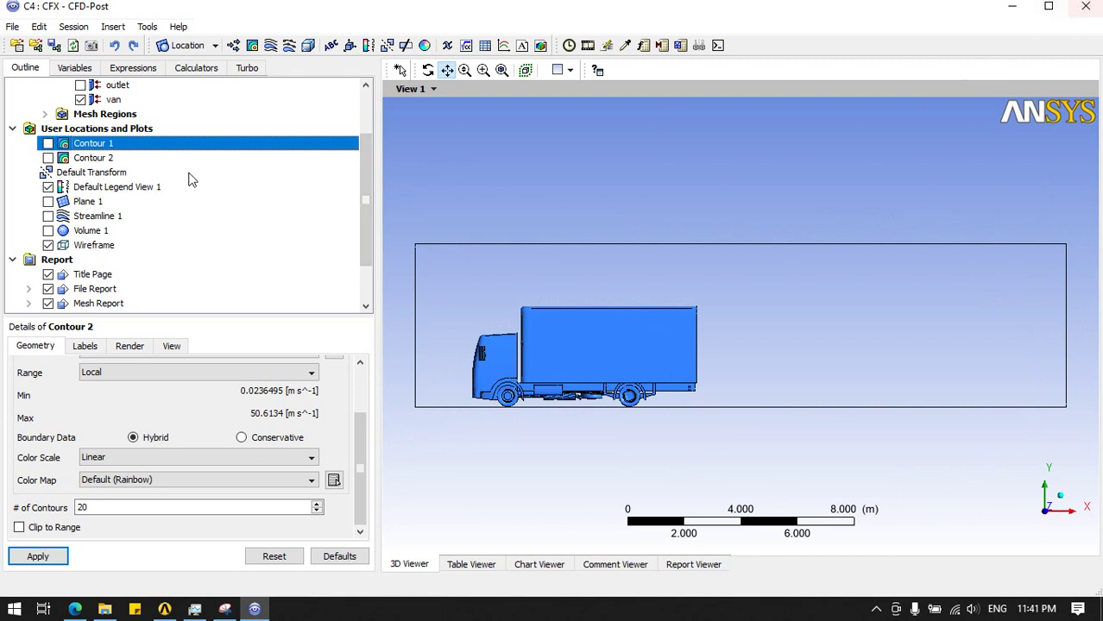
scroll(89, 258, "down", 2)
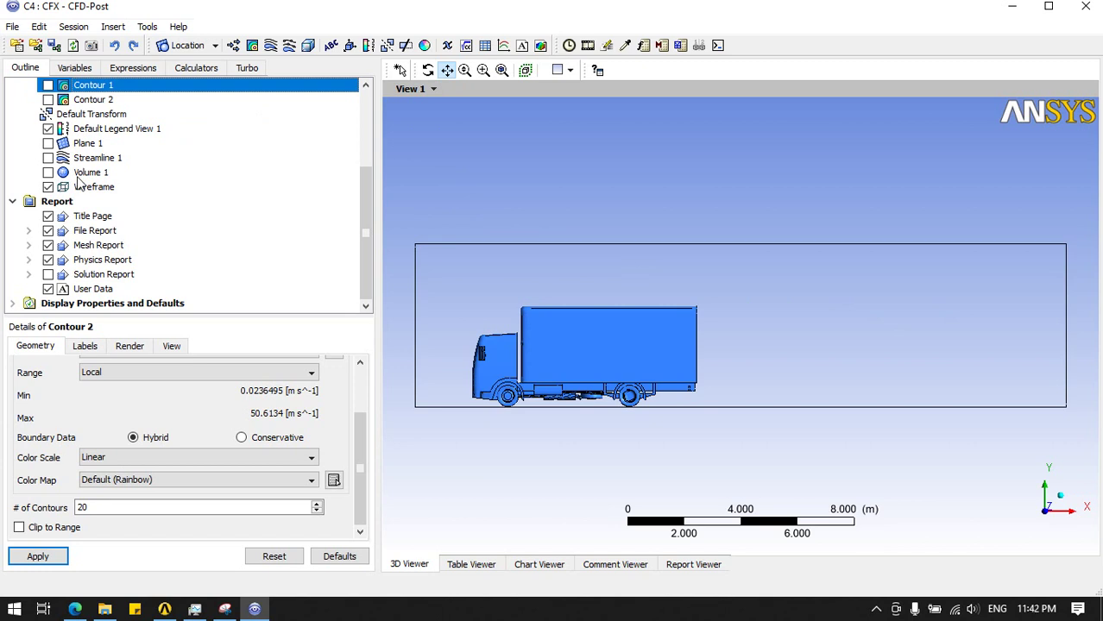
Create Point 1 at (-2, 0, 0) and hide its marker.
left_click(195, 48)
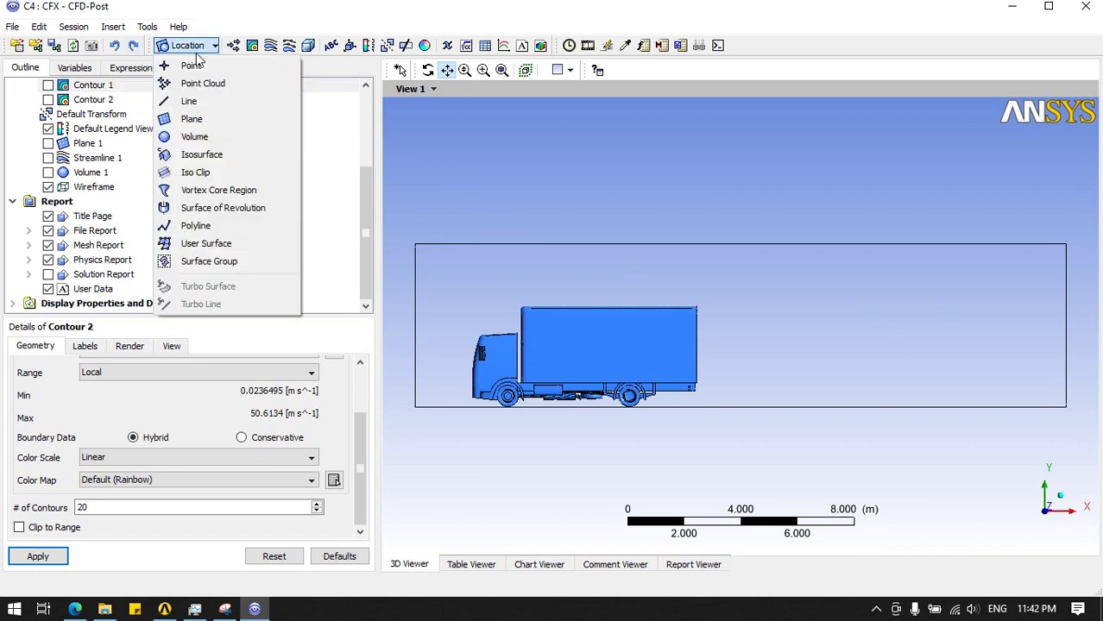
left_click(191, 65)
left_click(239, 135)
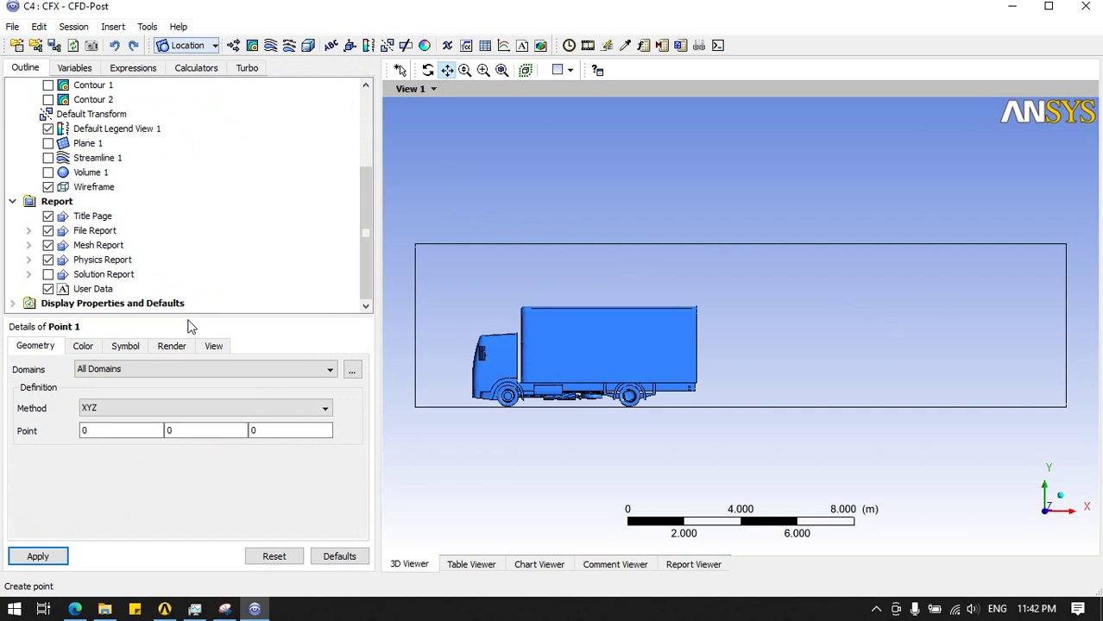
left_click(125, 429)
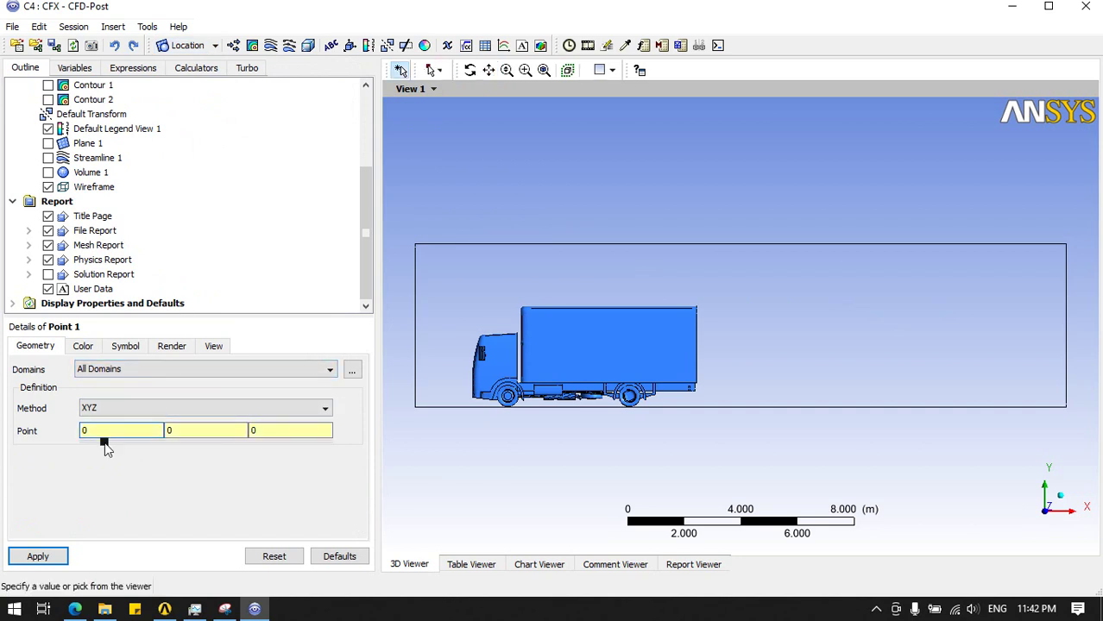
type("-2")
left_click(38, 556)
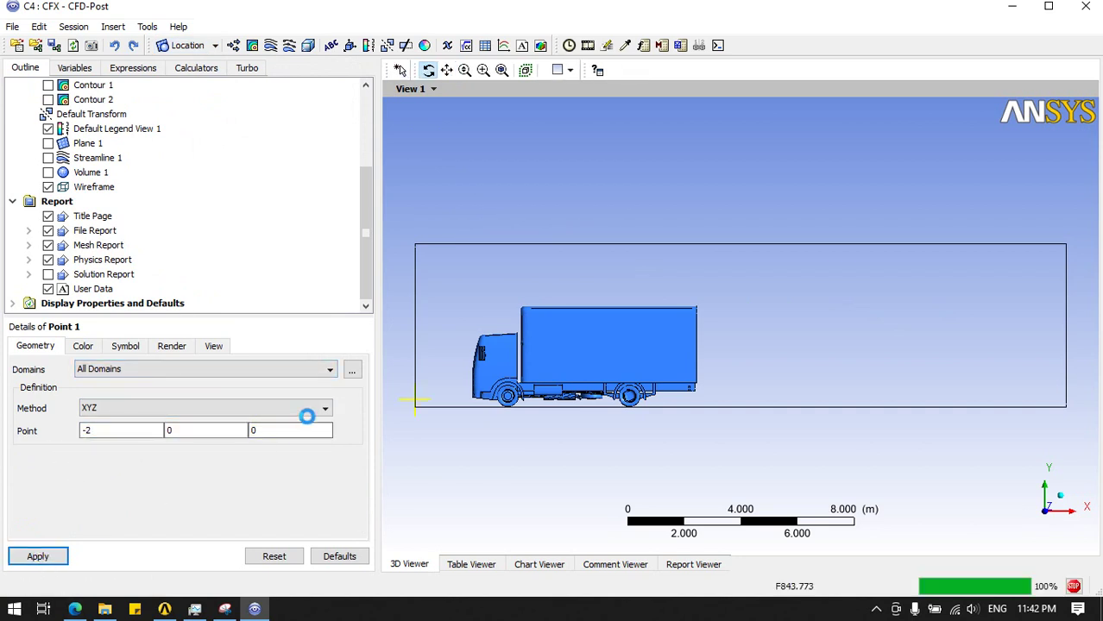
left_click(175, 429)
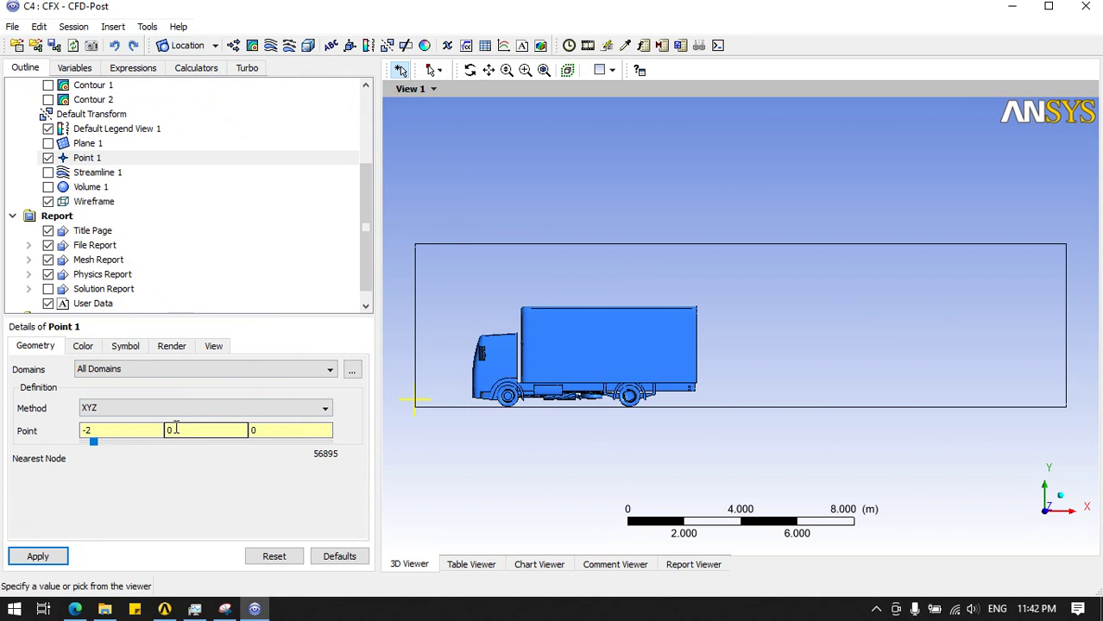
left_click(48, 158)
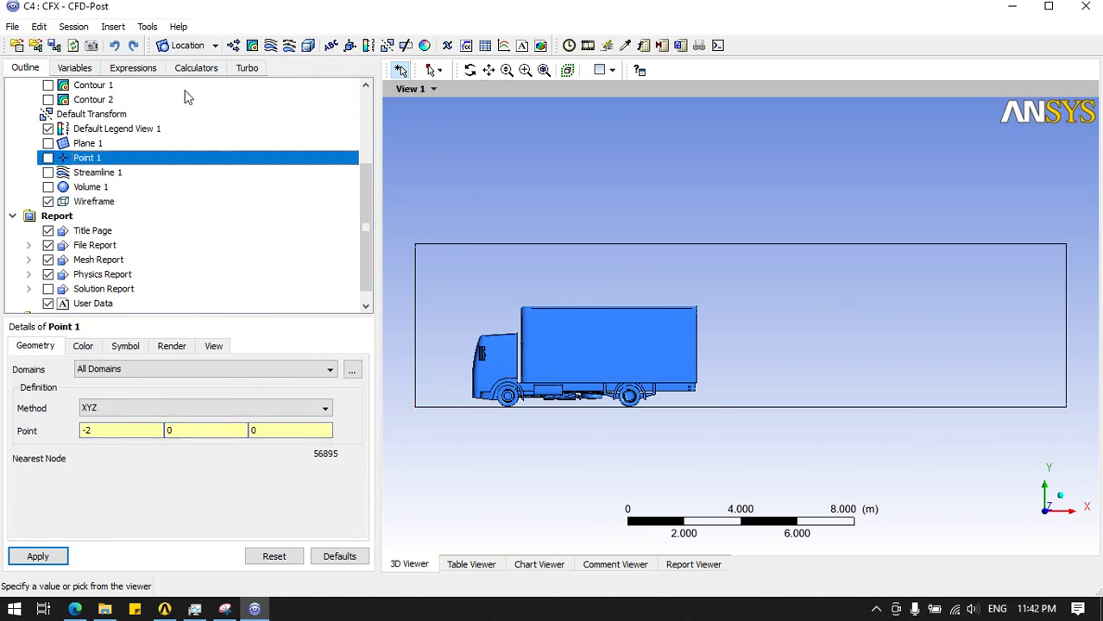
Insert a new Streamline 2 and open its Start From list.
left_click(270, 45)
left_click(321, 113)
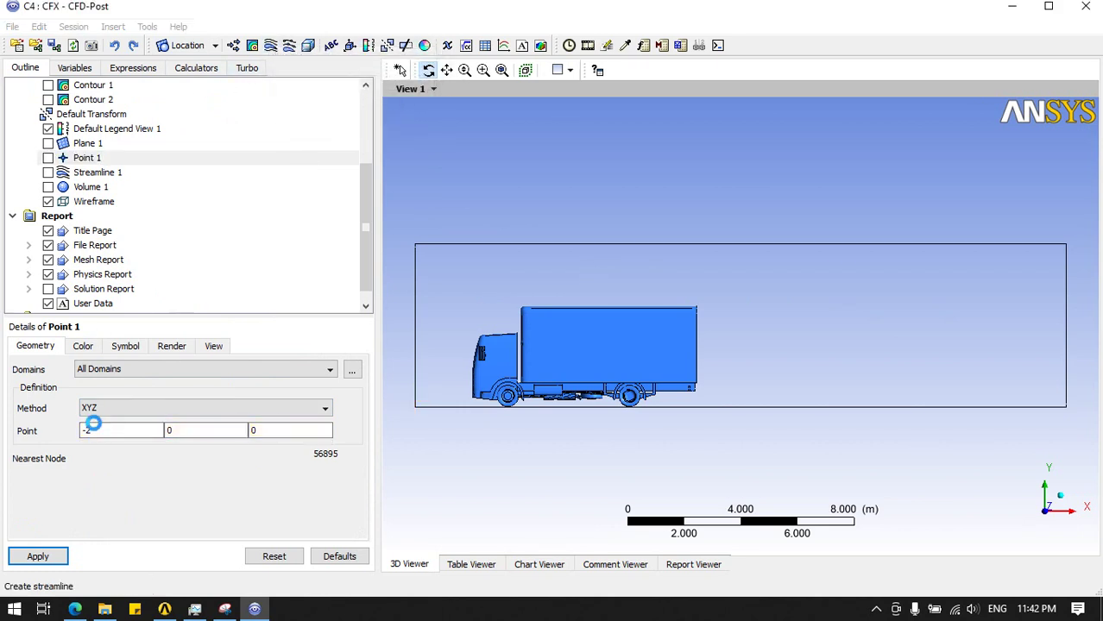
left_click(96, 429)
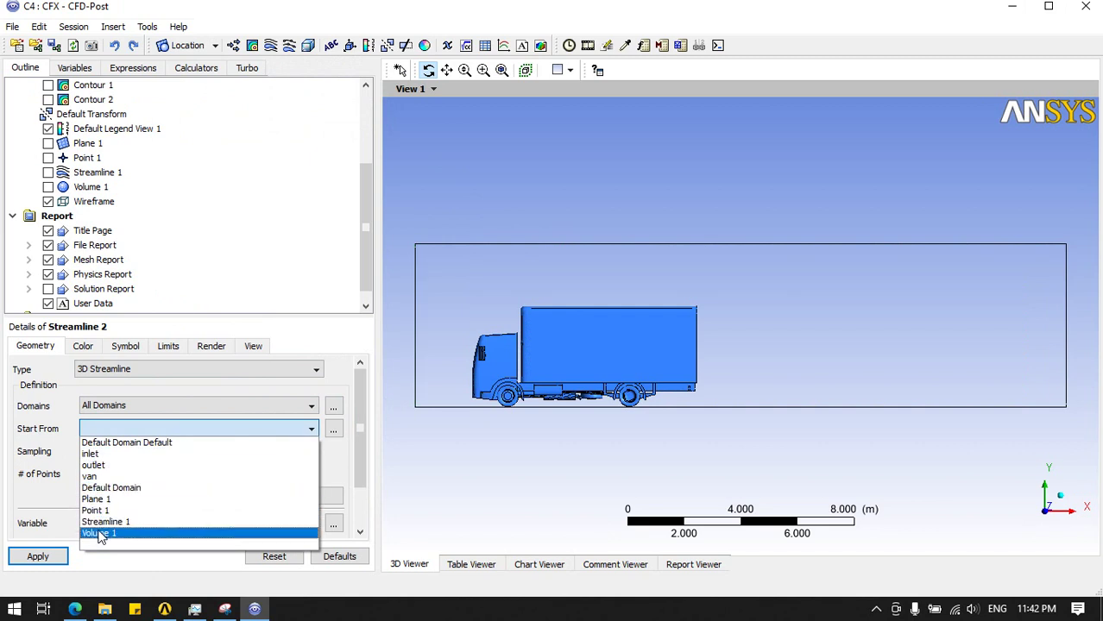
Seed Streamline 2 from Point 1 and generate it.
left_click(95, 510)
left_click(38, 556)
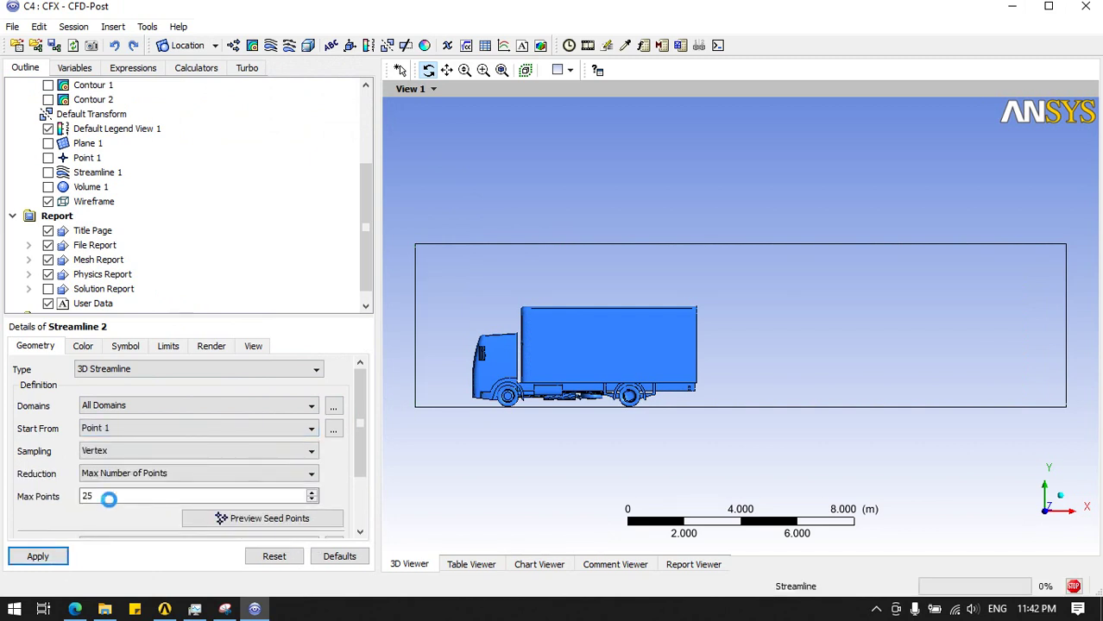
scroll(509, 407, "down", 1)
scroll(547, 405, "down", 1)
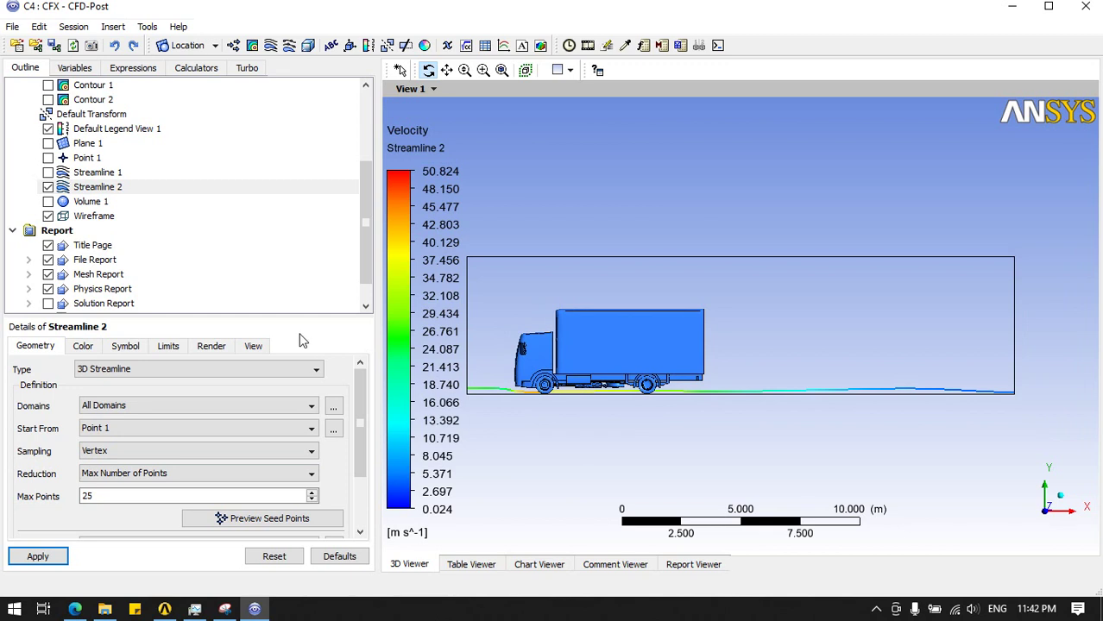
Raise Point 1's Y coordinate step by step until the streamline clears the truck.
left_click(87, 160)
left_click(150, 439)
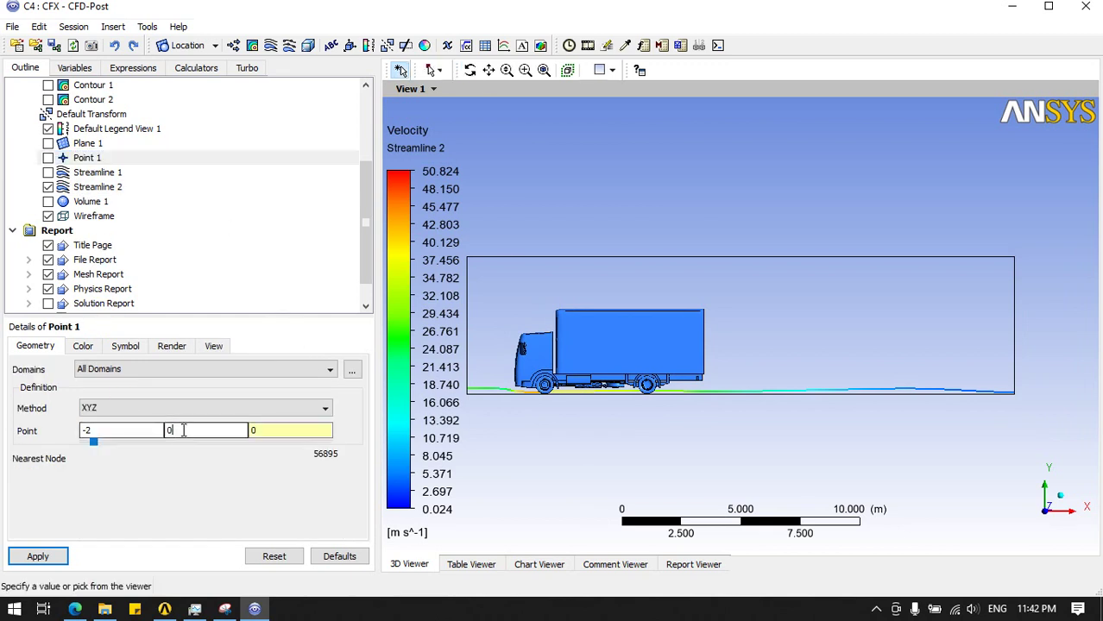
mouse_move(110, 444)
left_mouse_down()
mouse_move(196, 434)
mouse_move(153, 442)
left_mouse_up()
left_click(55, 556)
left_click(56, 557)
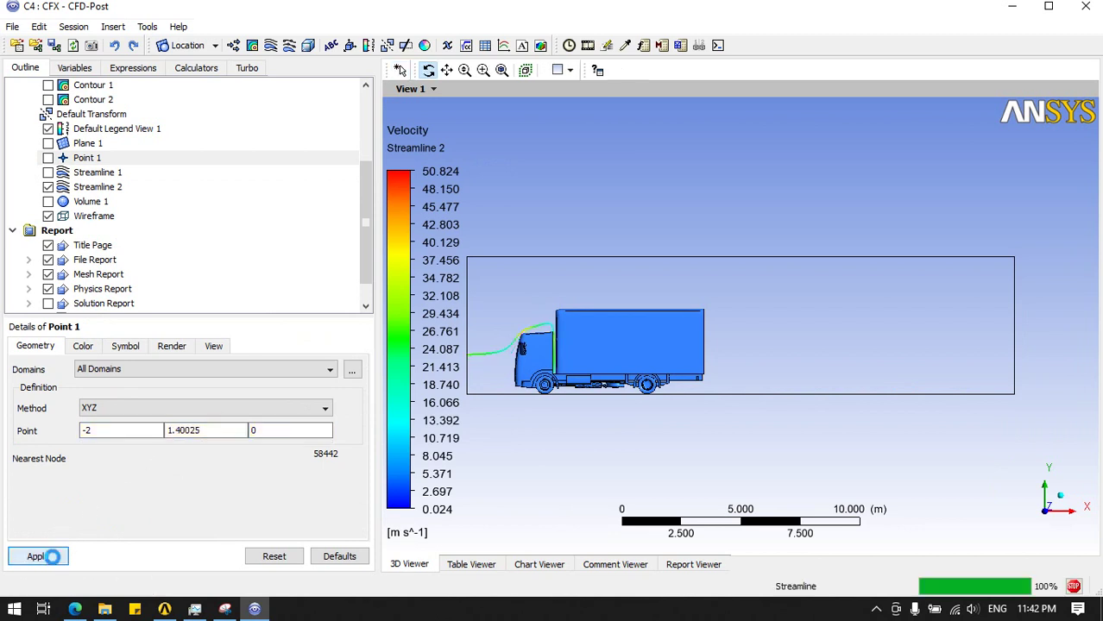
left_click(171, 431)
left_click_drag(153, 442, 164, 442)
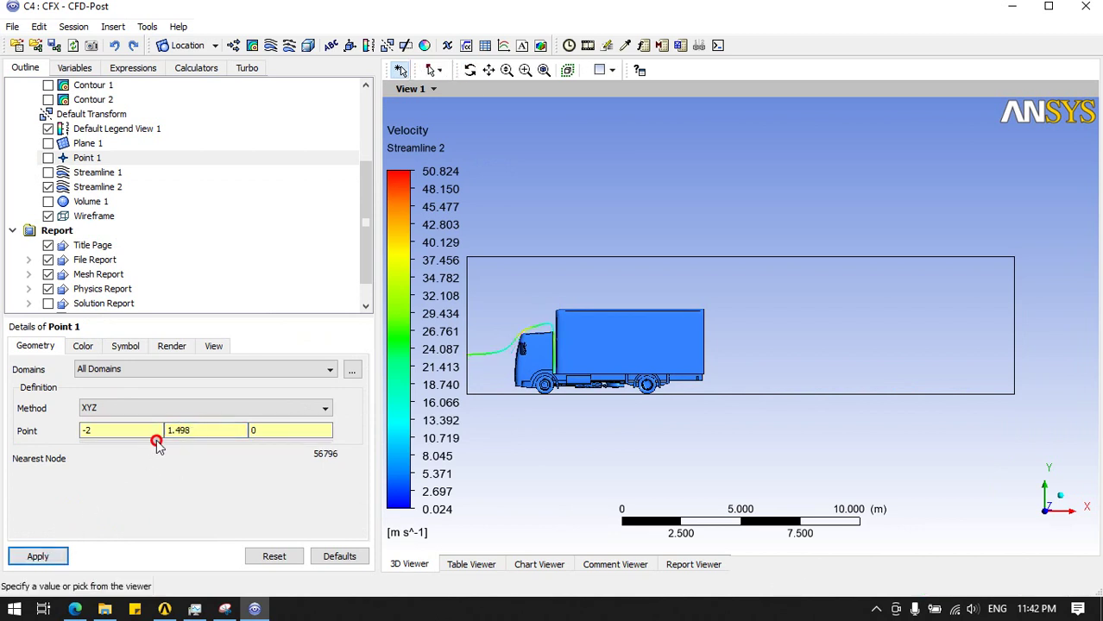
left_click(45, 557)
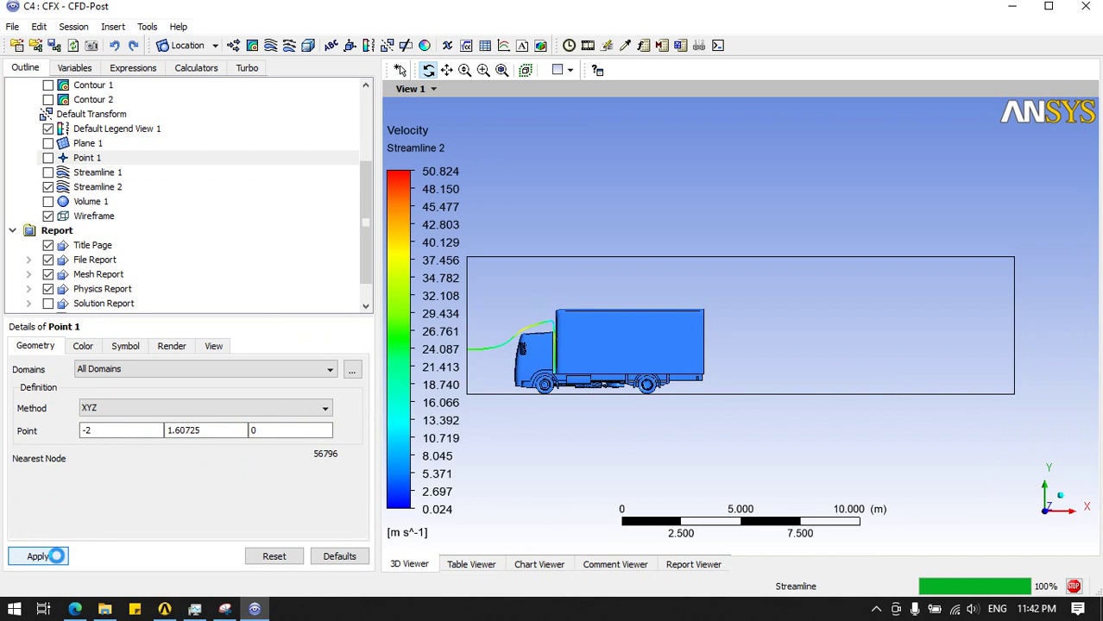
left_click(182, 431)
left_click_drag(164, 442, 174, 442)
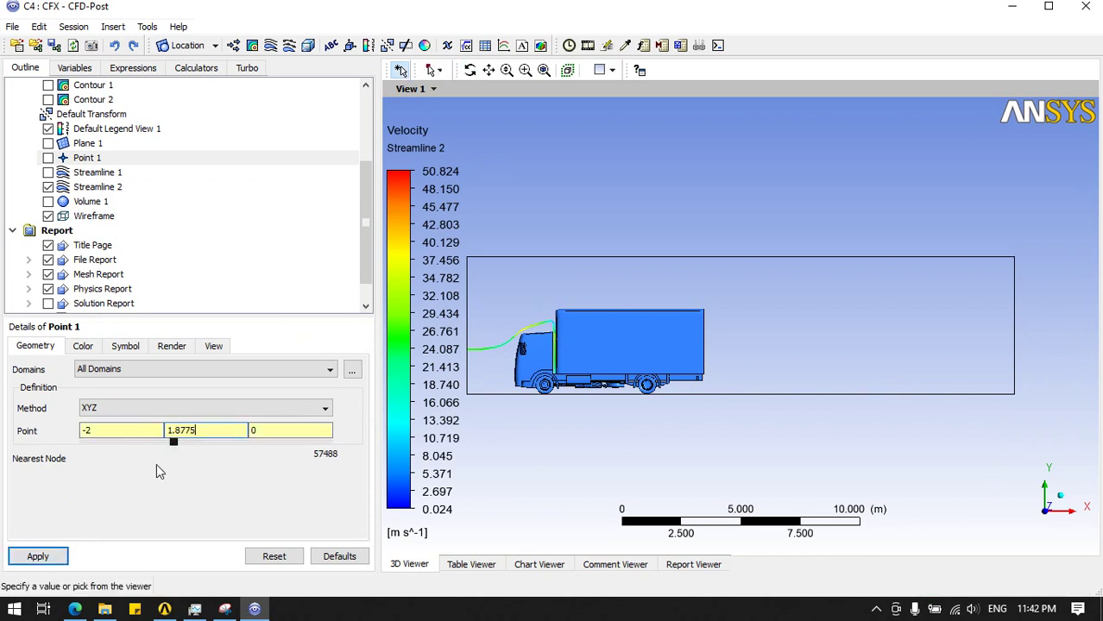
left_click(38, 556)
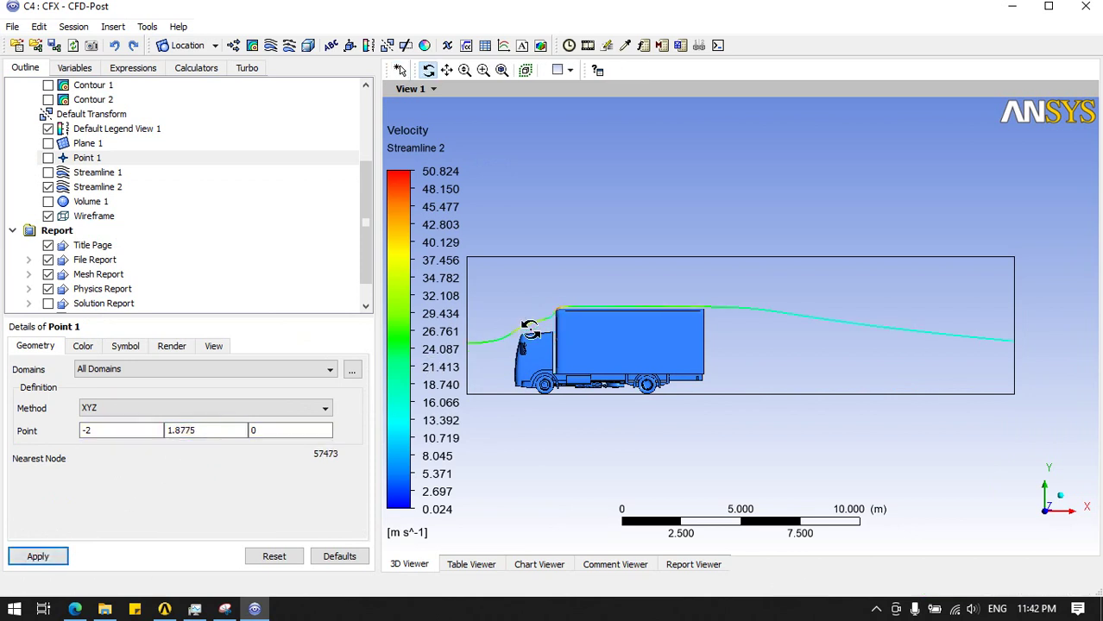
Set Point 1's Y coordinate to exactly 1.85, then hide Streamline 2.
double_click(187, 430)
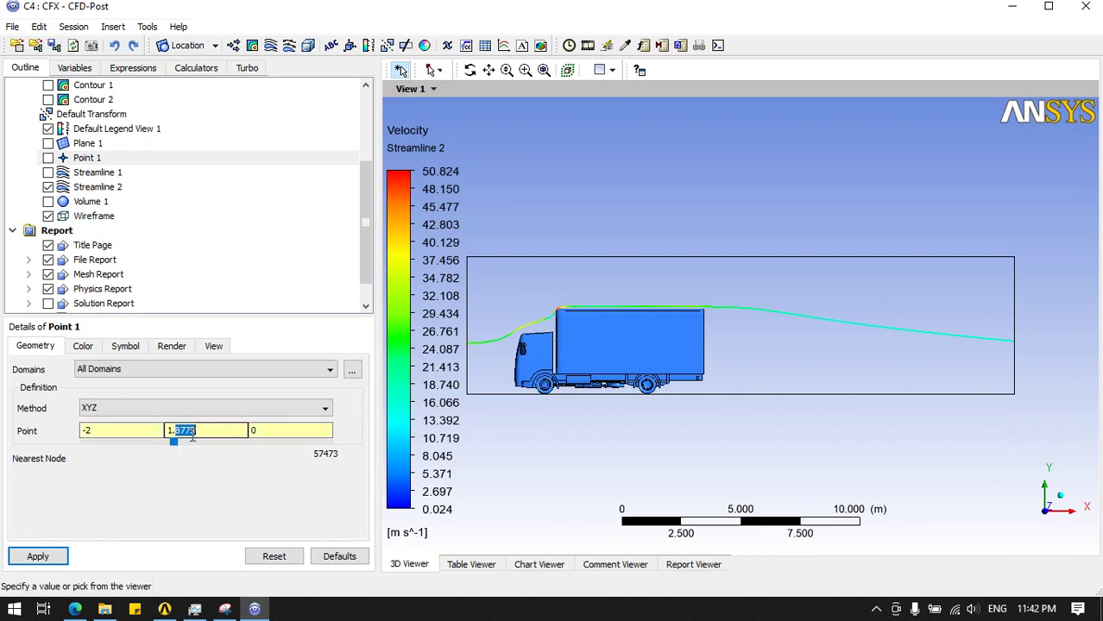
type("85")
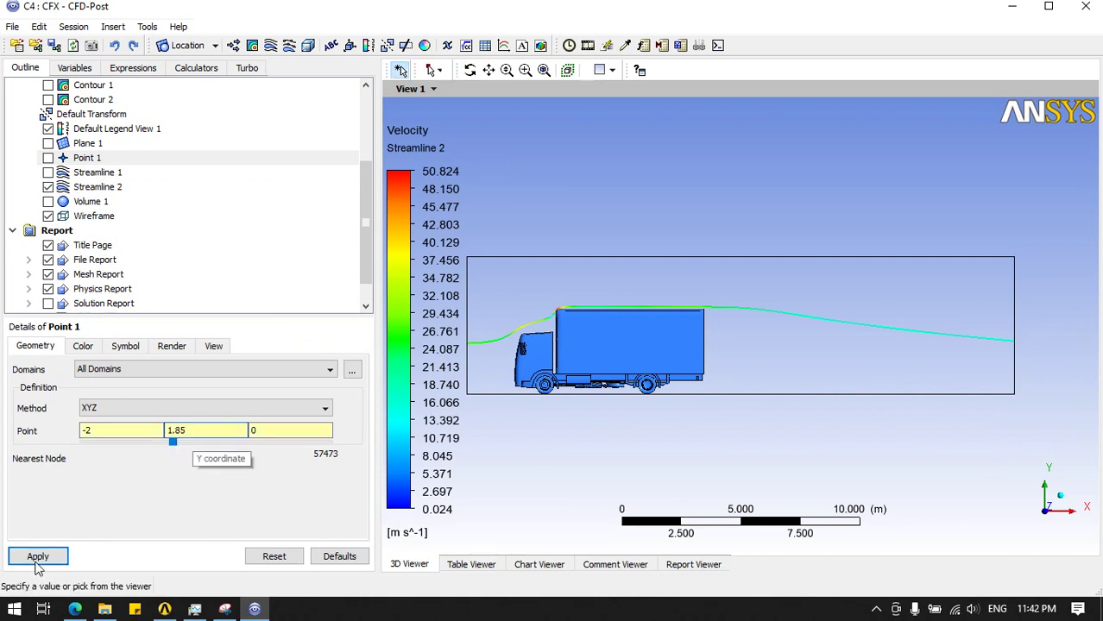
left_click(37, 557)
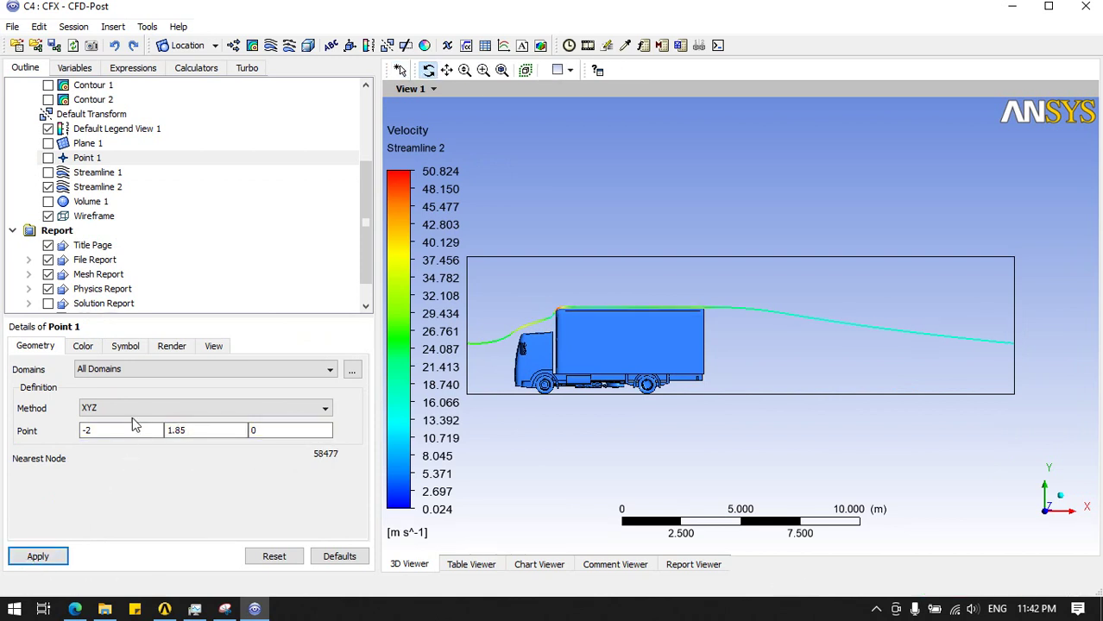
left_click(49, 188)
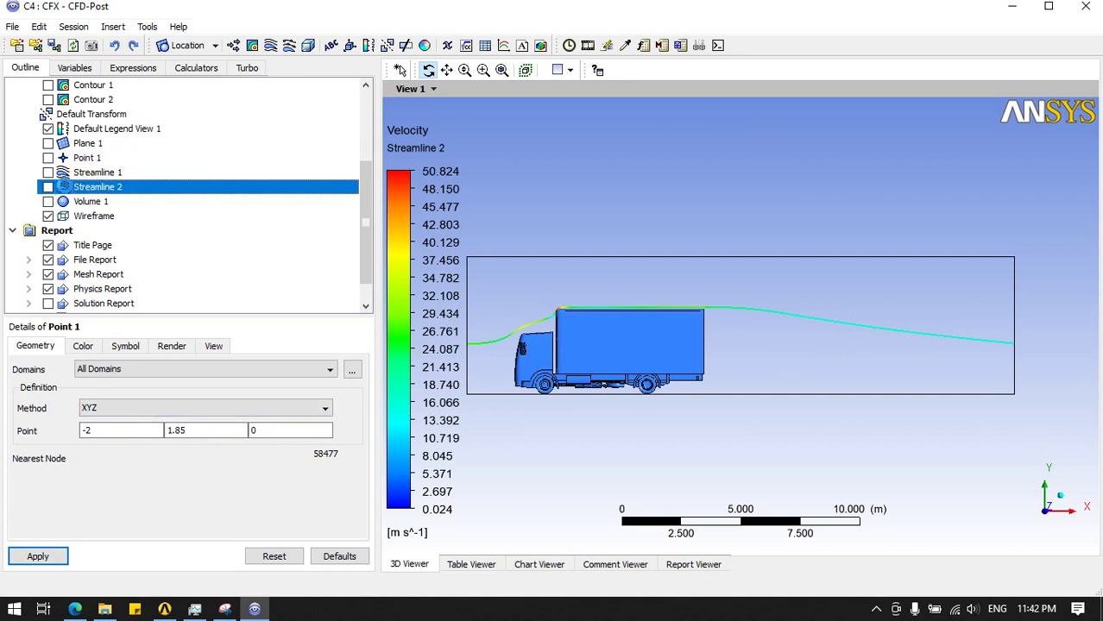
Create Chart 1 with the X coordinate on the X axis and Velocity on the Y axis.
left_click(503, 45)
left_click(551, 119)
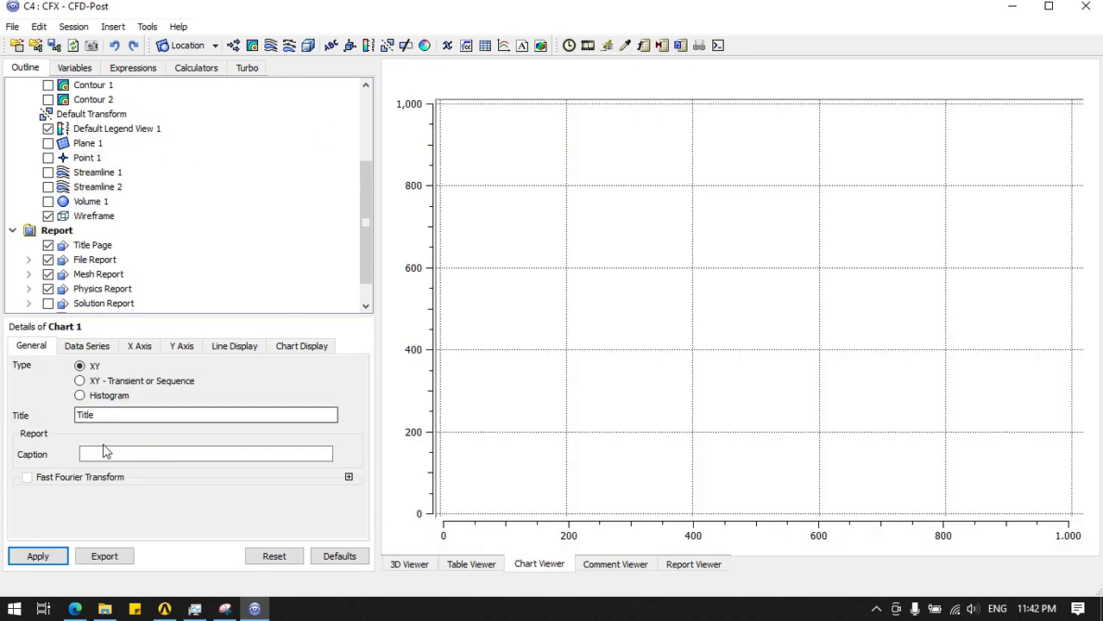
left_click(86, 345)
left_click(139, 346)
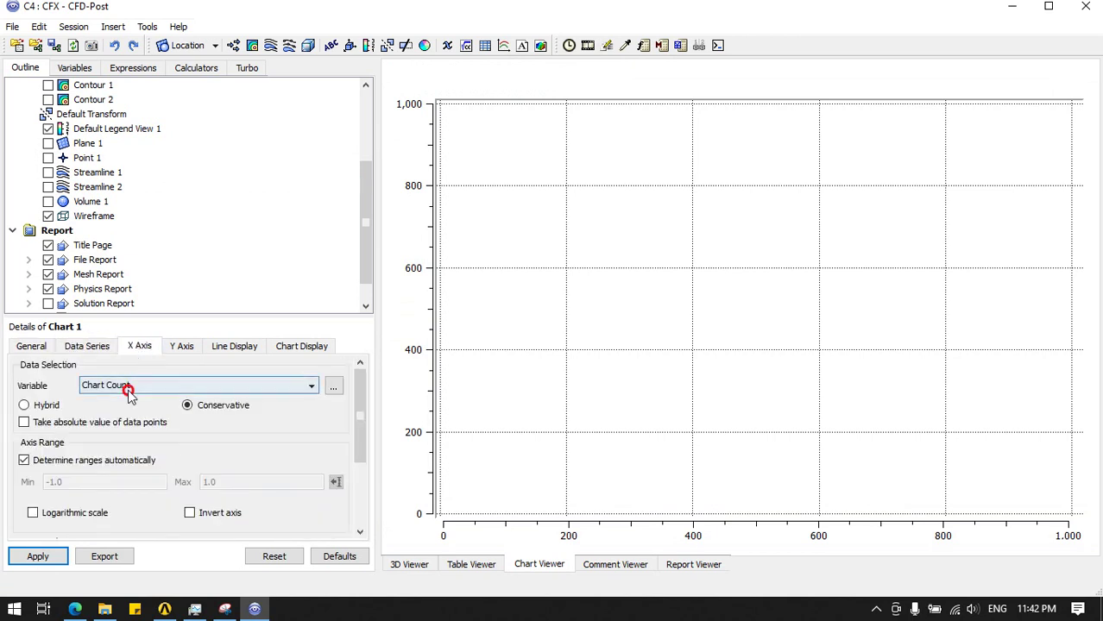
left_click(198, 385)
scroll(85, 496, "down", 1)
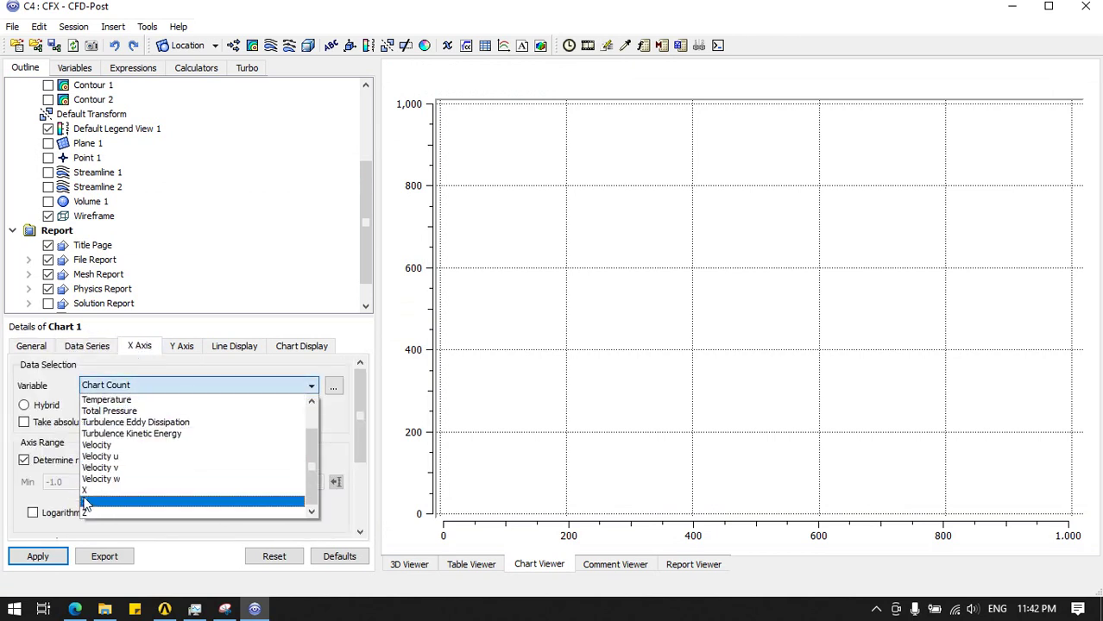
left_click(87, 502)
left_click(180, 347)
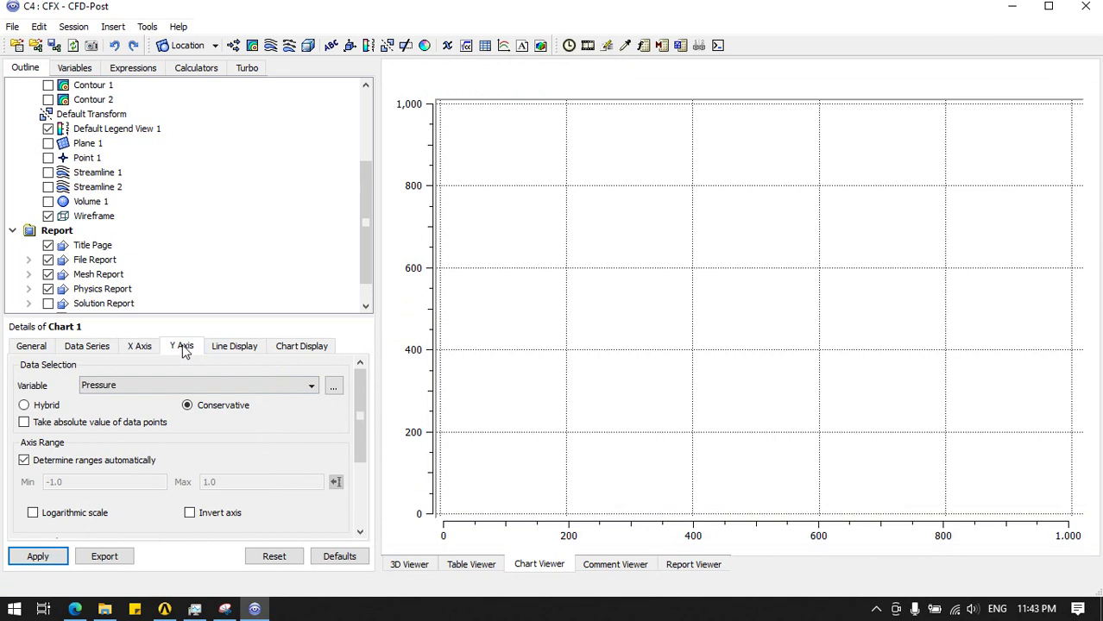
left_click(147, 385)
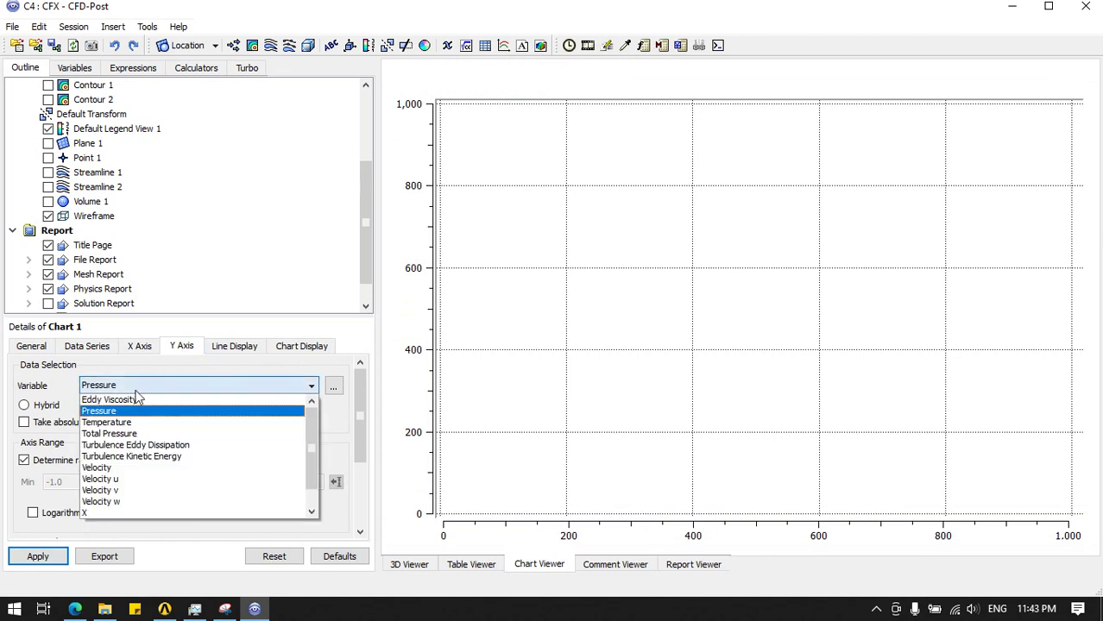
left_click(111, 472)
Set the data series location to Streamline 2 and draw the chart.
left_click(76, 346)
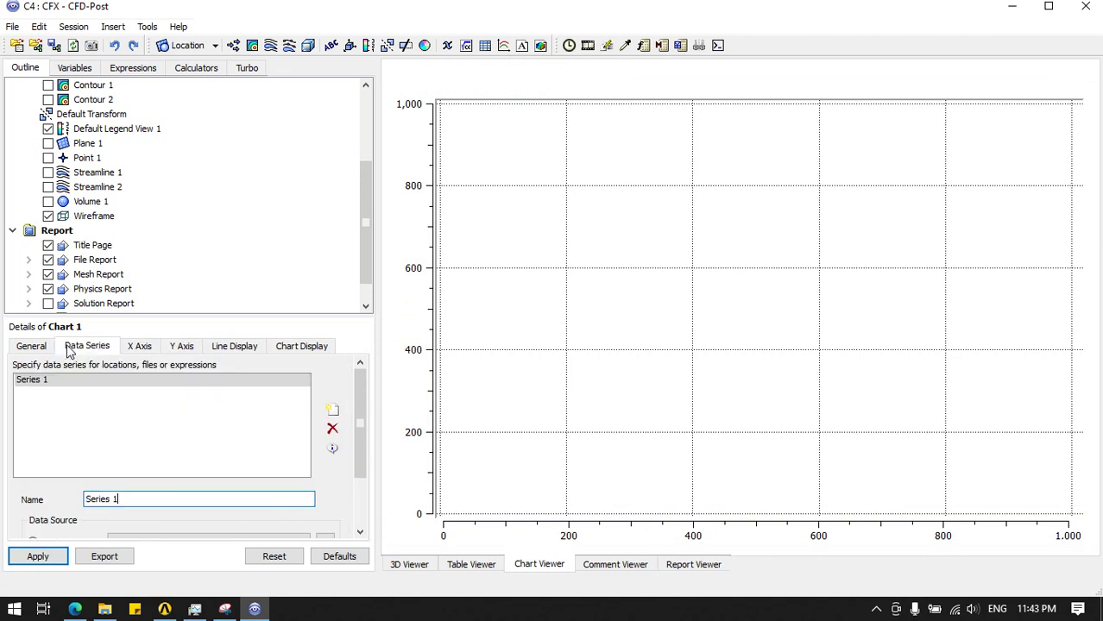
scroll(164, 491, "down", 1)
left_click(159, 492)
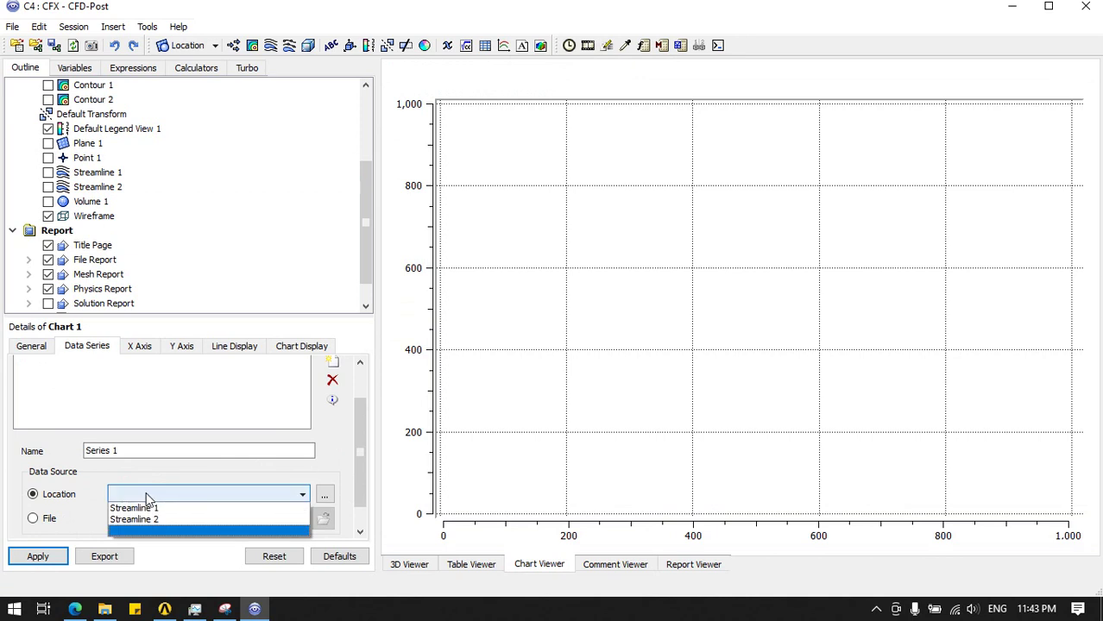
left_click(140, 520)
left_click(52, 556)
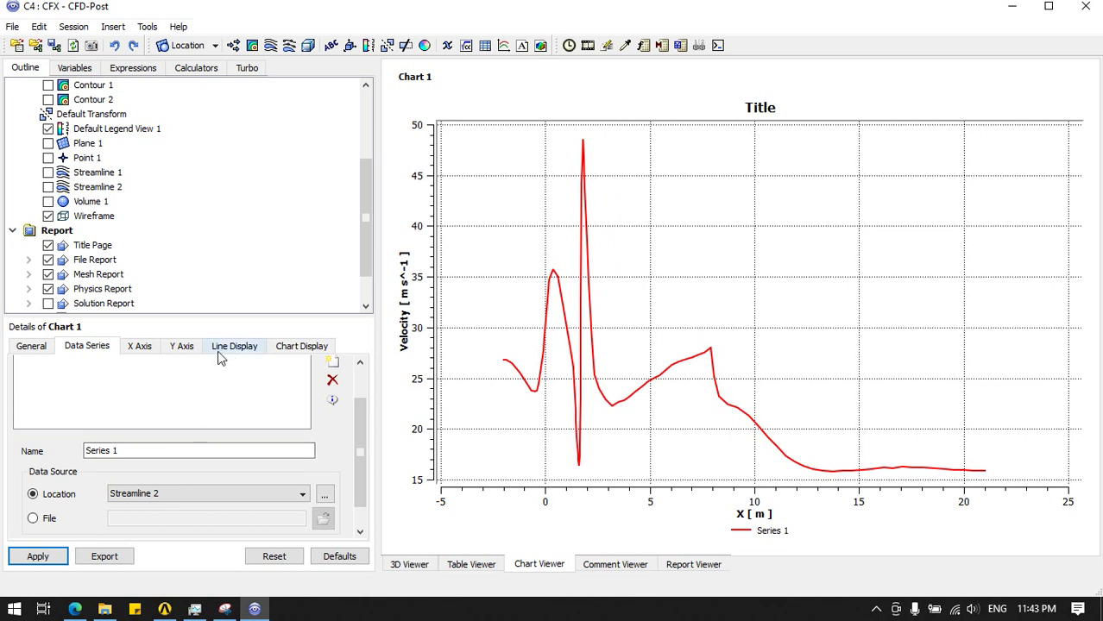
Try automatic X ranging and absolute X values, ending with signed X values.
scroll(118, 425, "up", 2)
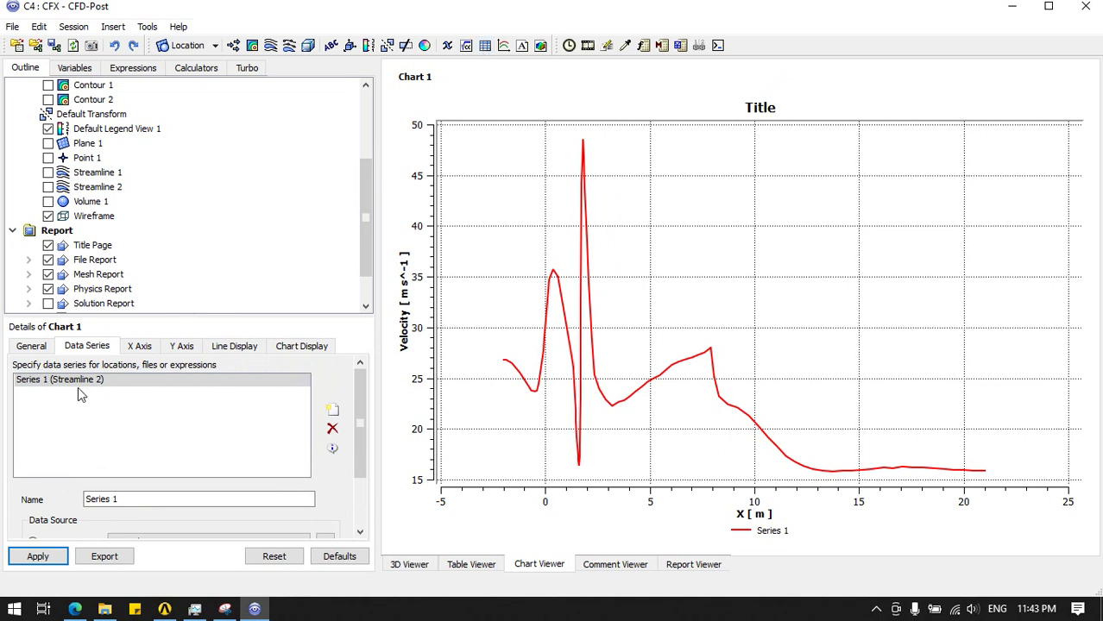
left_click(152, 349)
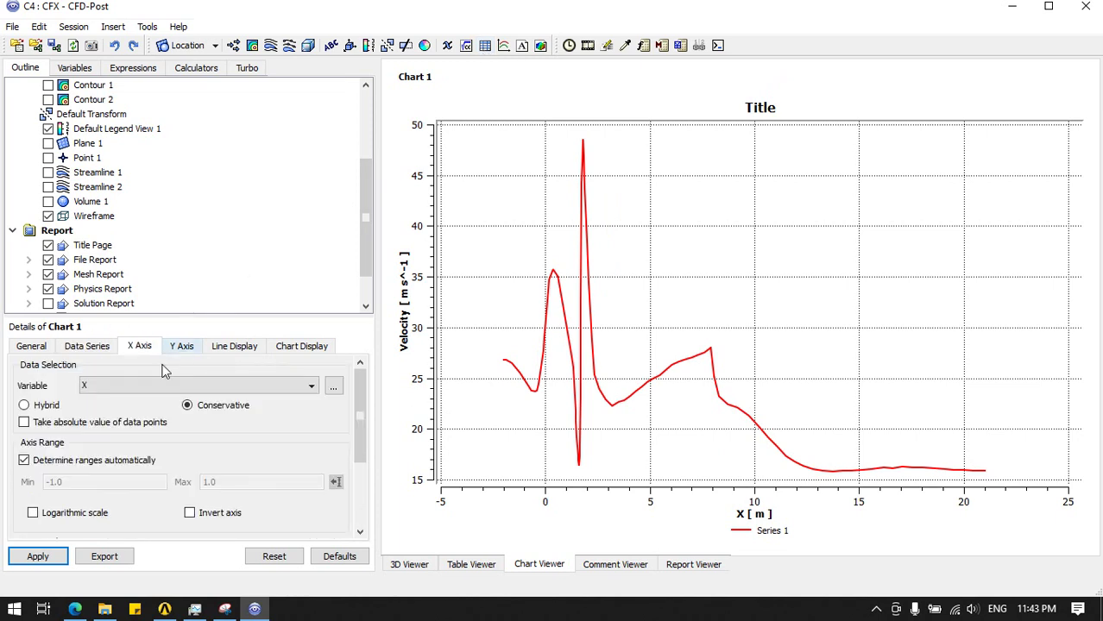
left_click(24, 461)
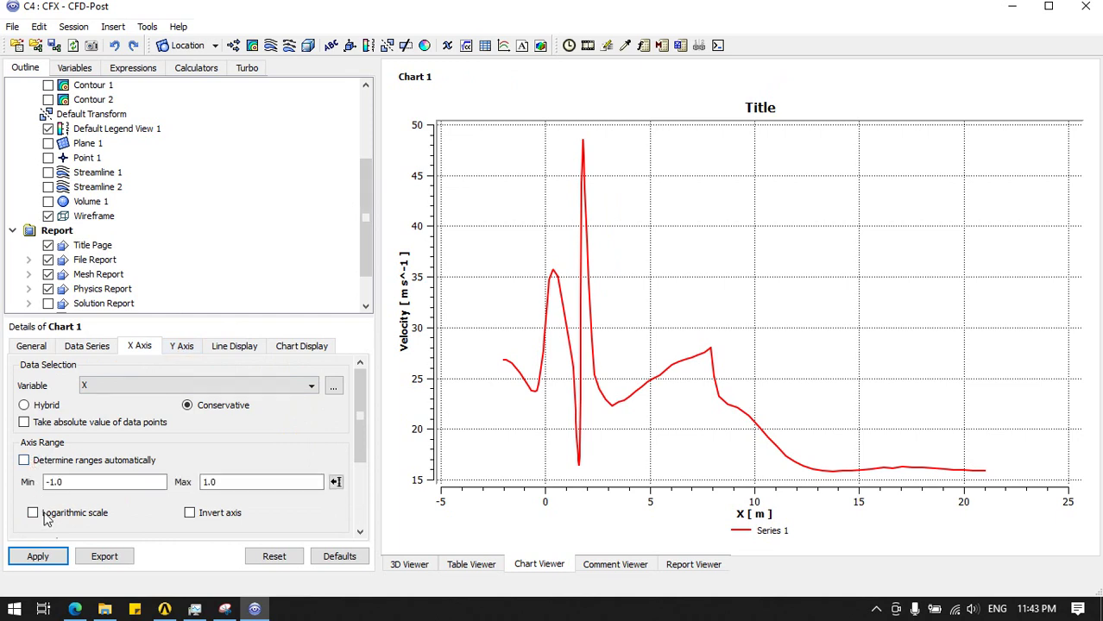
double_click(87, 485)
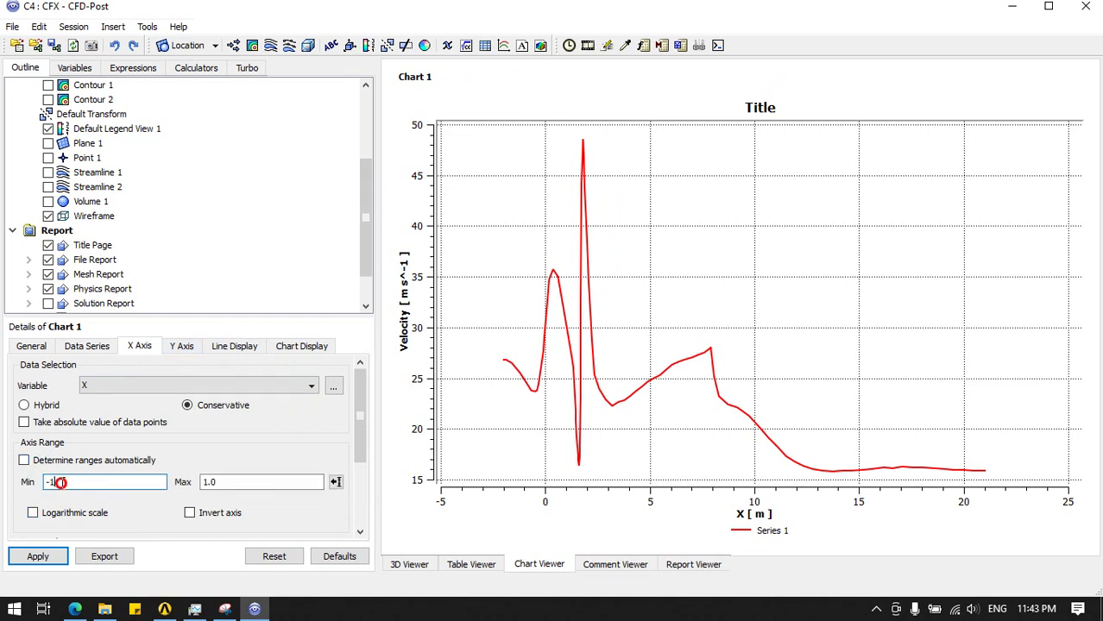
left_click(24, 461)
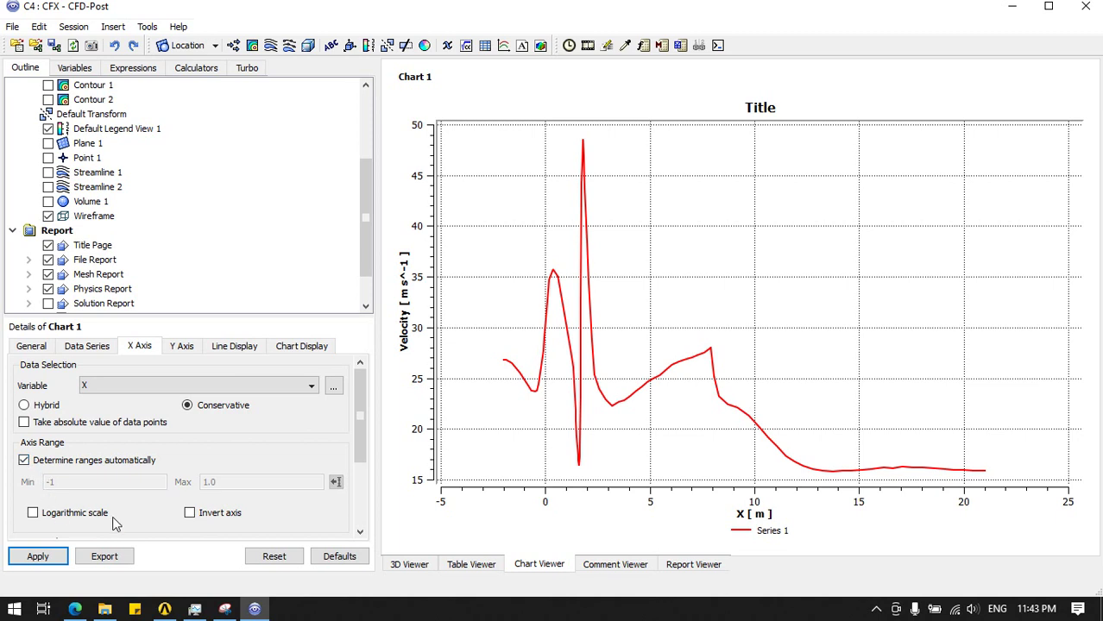
scroll(183, 509, "down", 1)
scroll(71, 496, "up", 1)
left_click(23, 422)
left_click(38, 556)
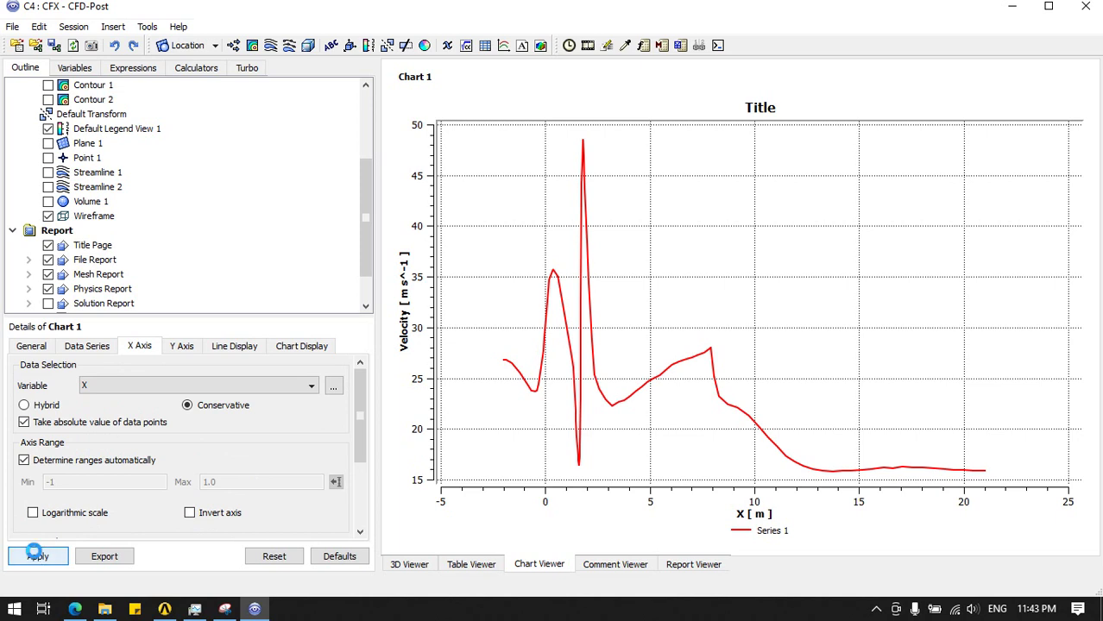
left_click(23, 422)
left_click(38, 558)
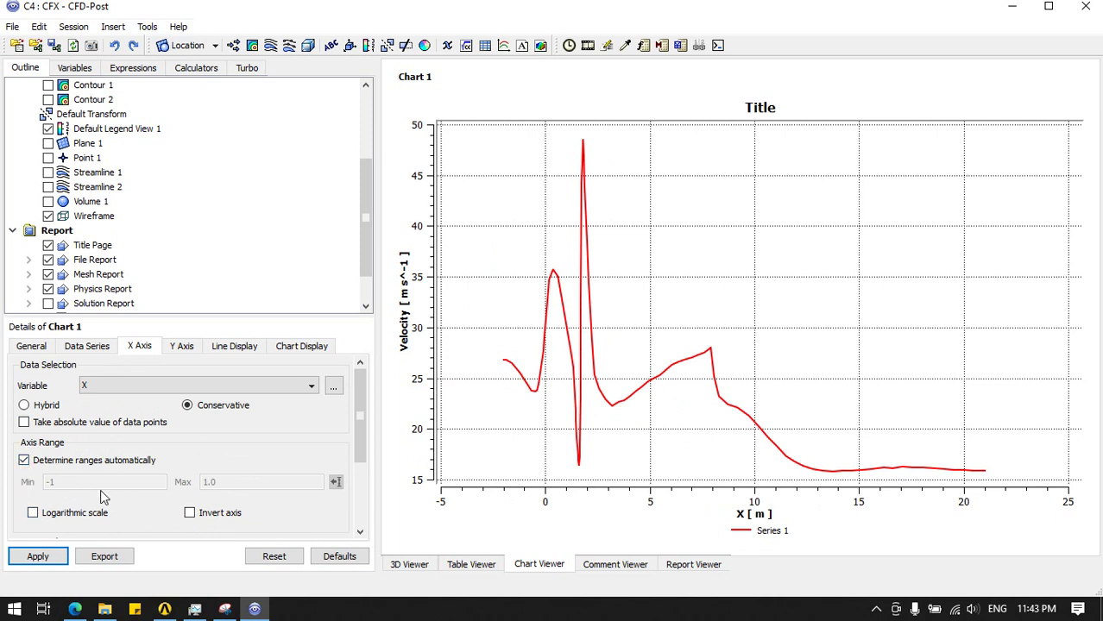
Turn off automatic X ranging and fix the X axis from -2 to 21.
left_click(23, 460)
double_click(71, 481)
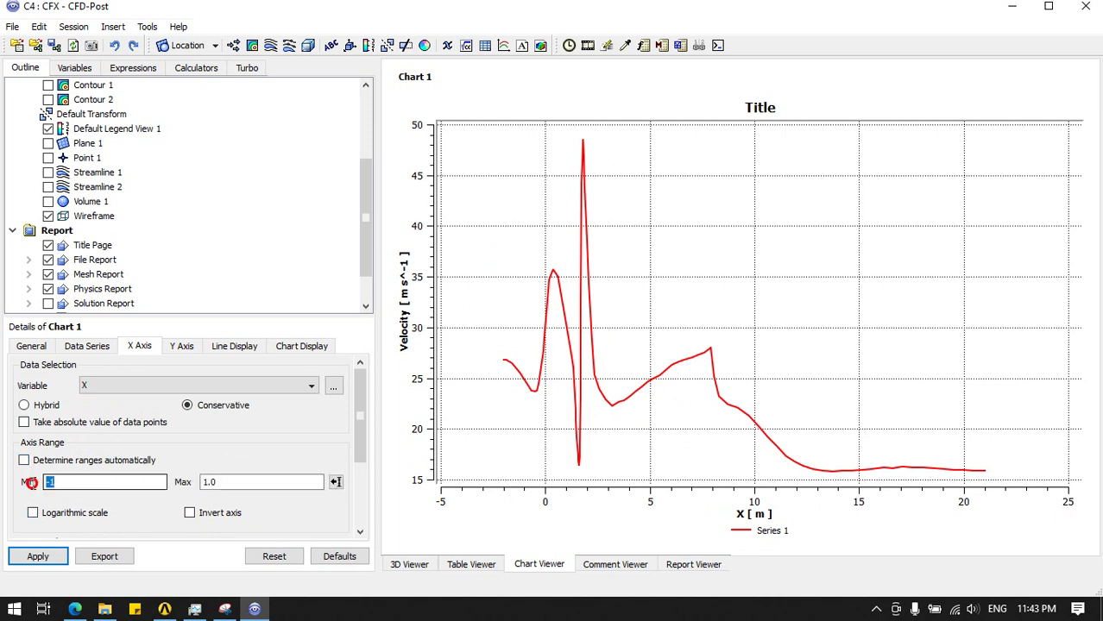
left_click(335, 481)
left_click_drag(98, 489, 27, 489)
type("-2")
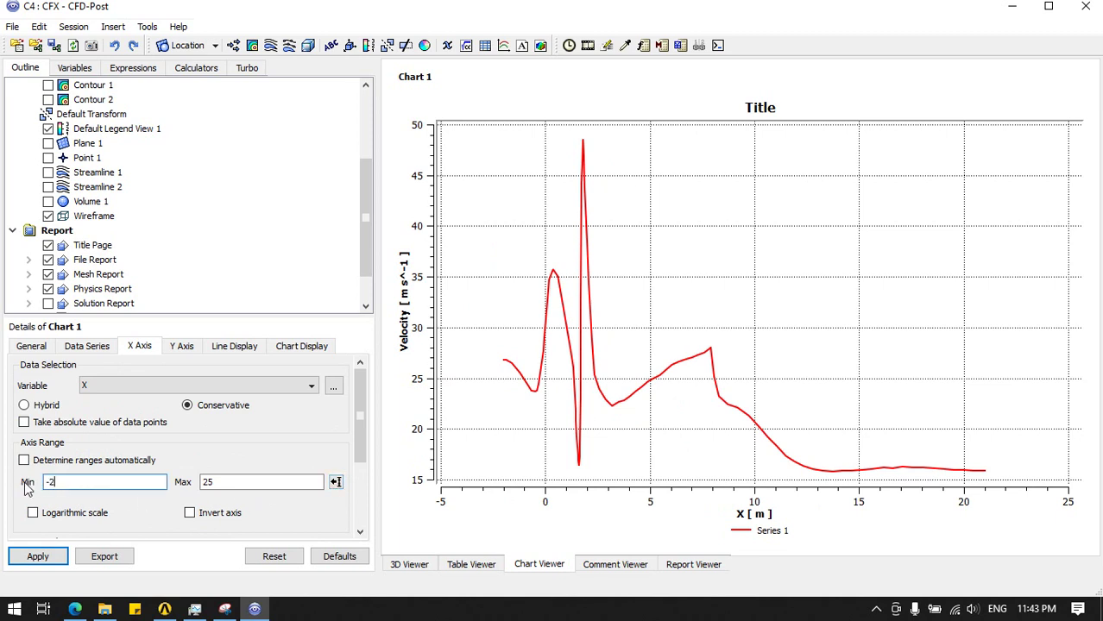
double_click(226, 481)
type("23")
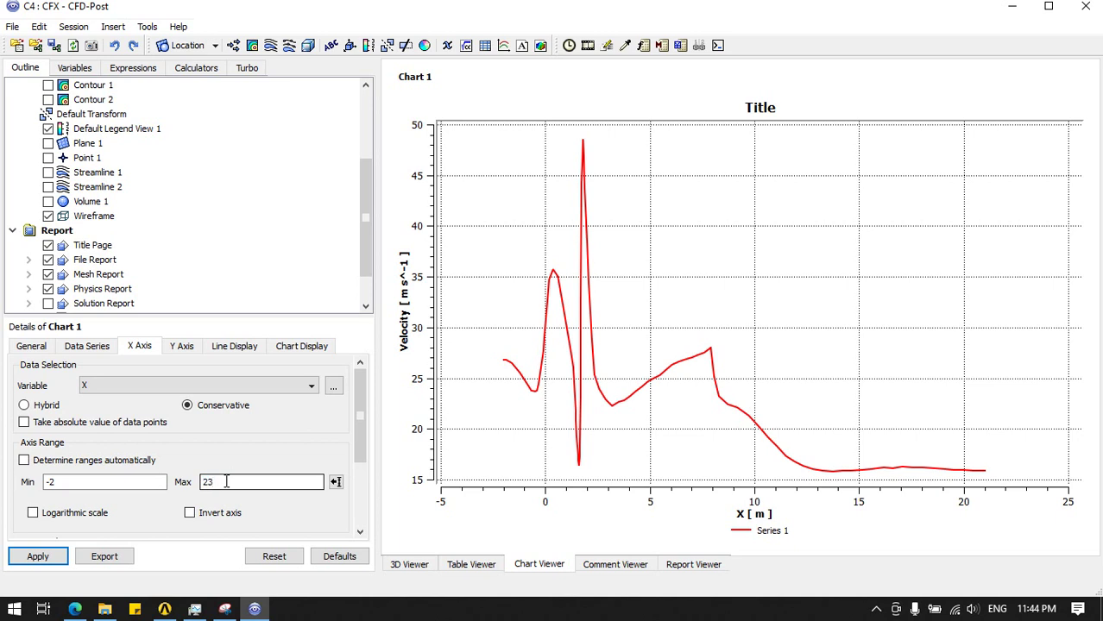
left_click(45, 557)
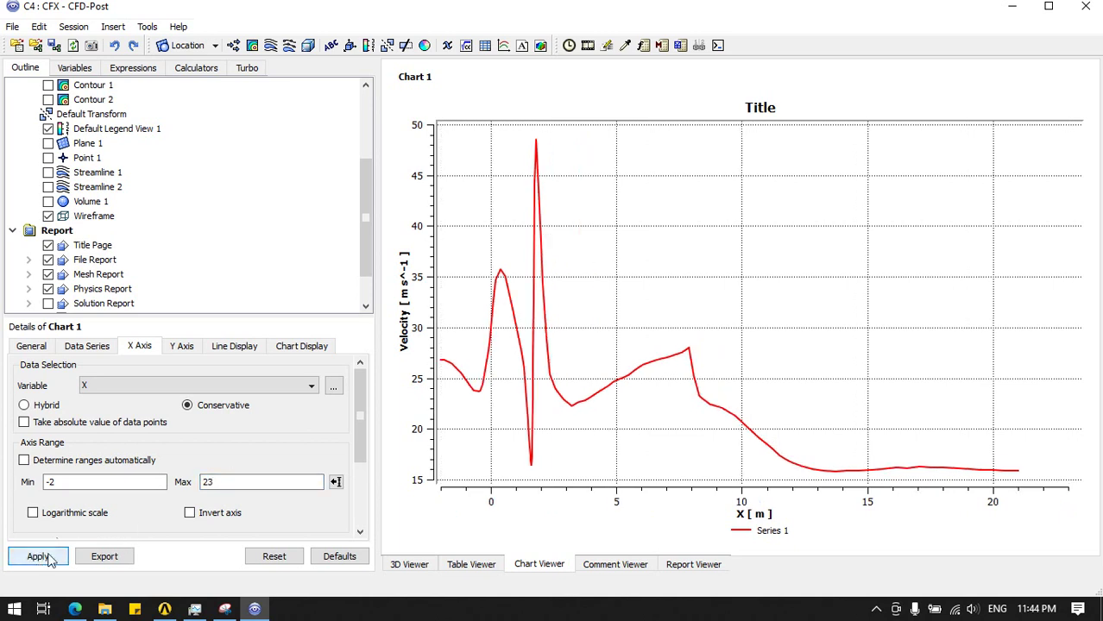
double_click(226, 482)
type("21")
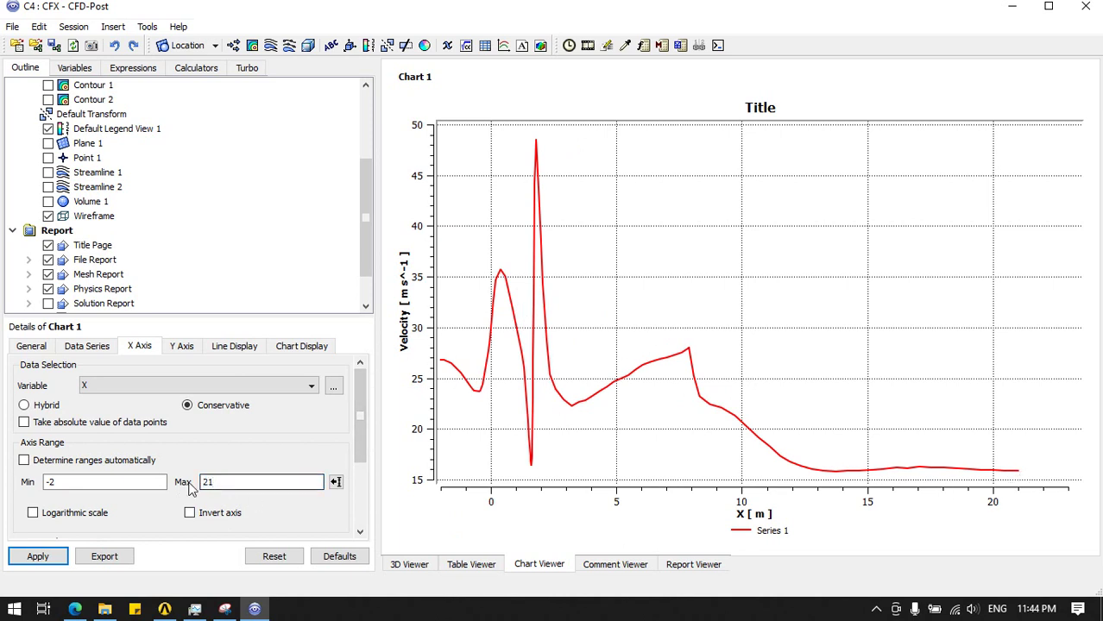
left_click(49, 556)
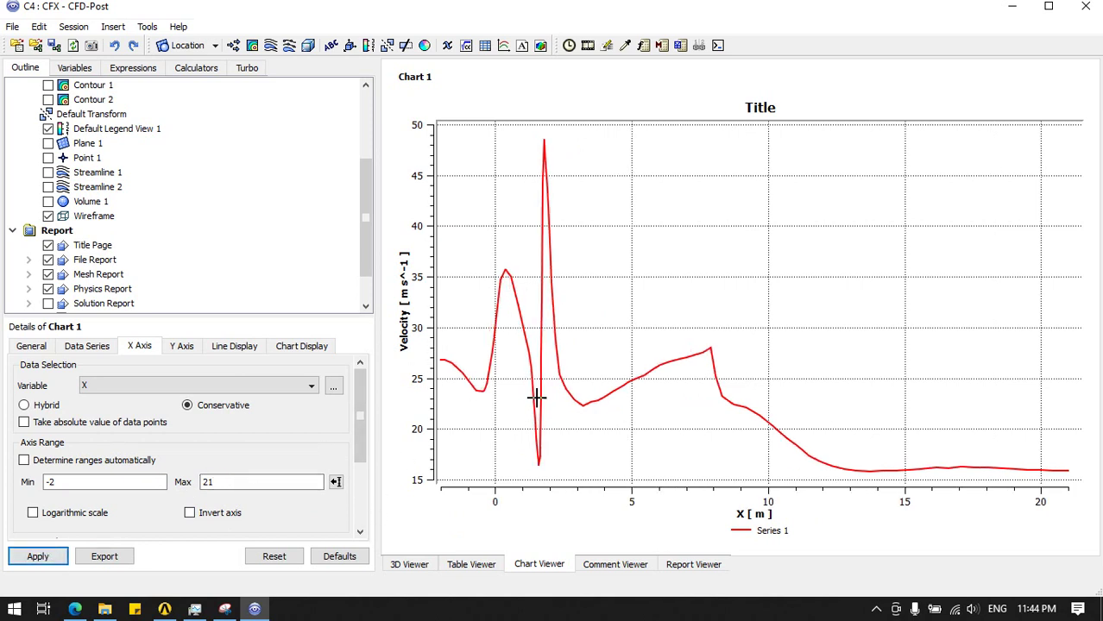
Choose Pressure as the chart's Y axis variable.
left_click(181, 346)
left_click(140, 385)
left_click(117, 405)
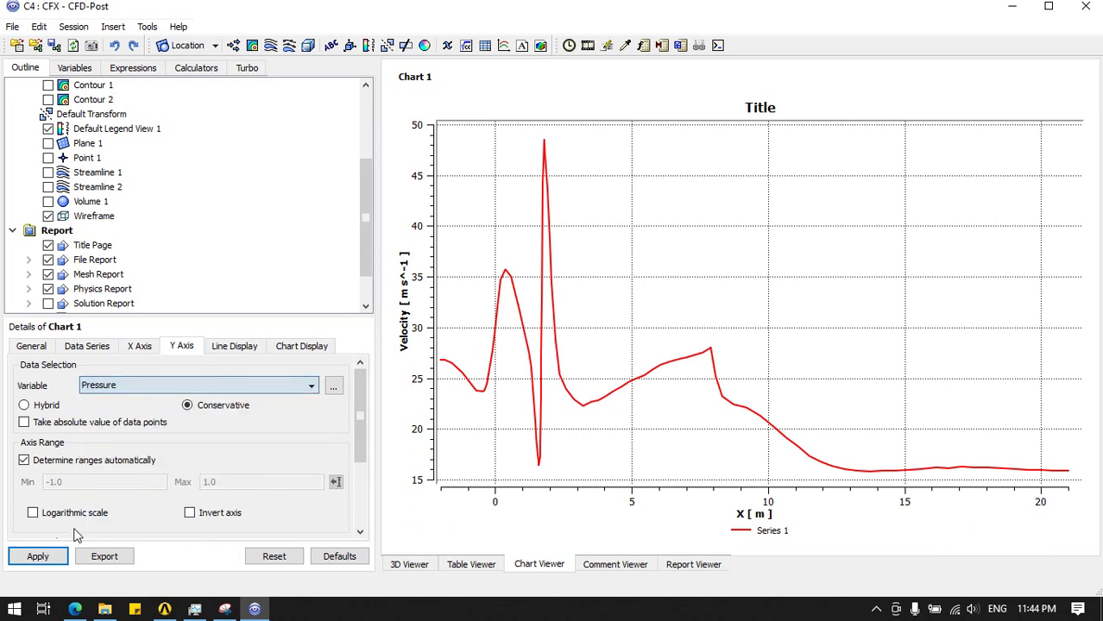
Redraw Chart 1 as pressure versus X, then return to the 3D Viewer.
left_click(38, 557)
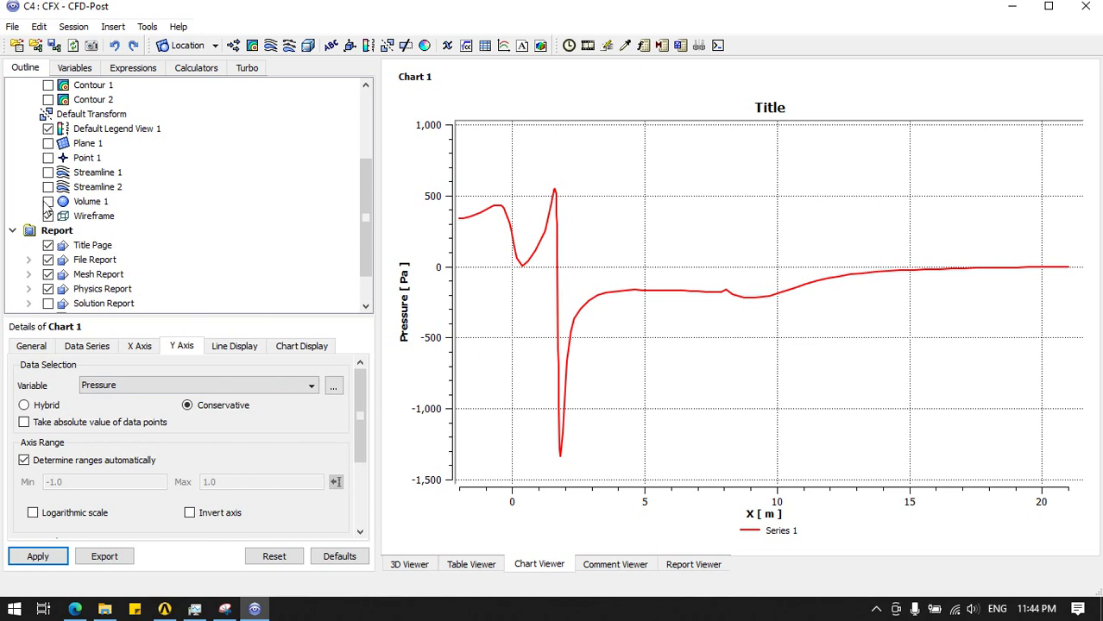
scroll(69, 263, "down", 1)
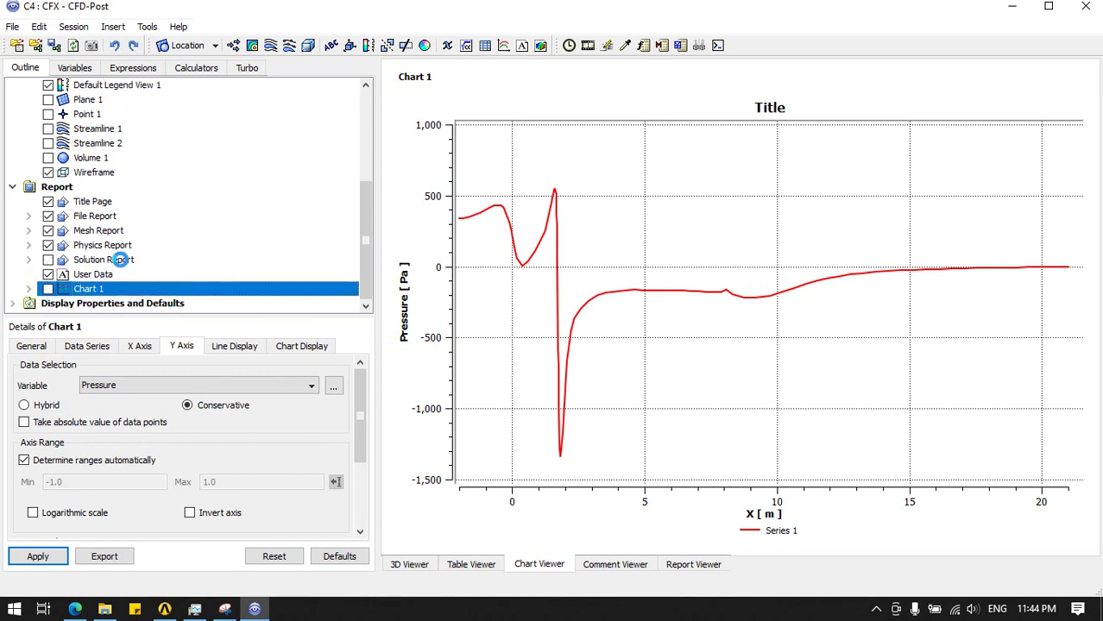
left_click(411, 566)
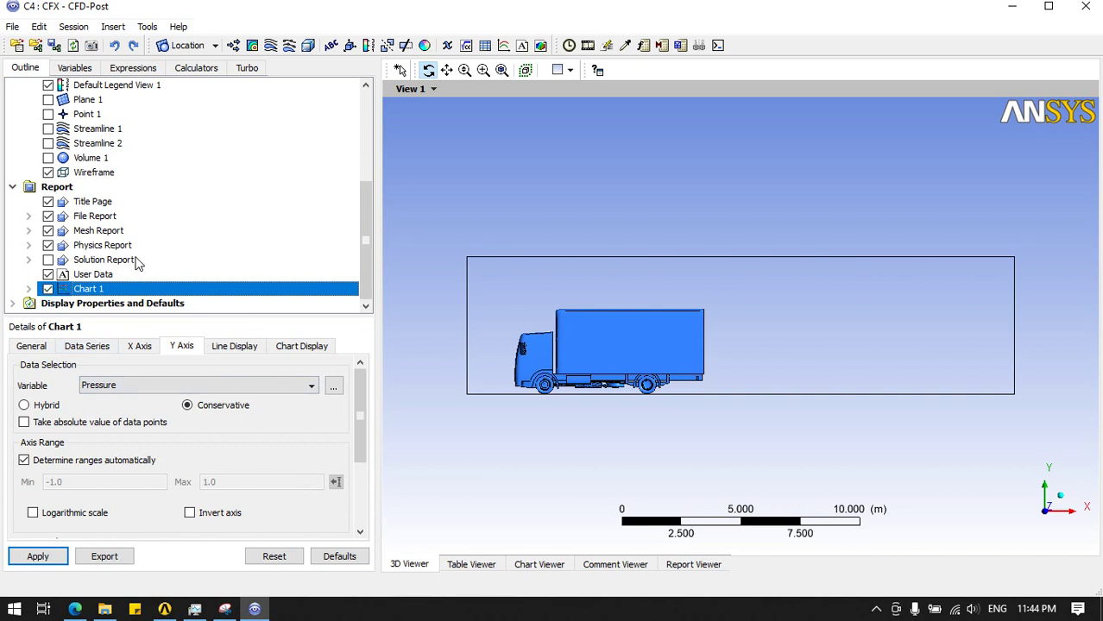
Collapse the Default Domain, CFX and Cases branches of the Outline tree.
scroll(136, 263, "up", 3)
scroll(138, 264, "up", 1)
scroll(138, 263, "down", 1)
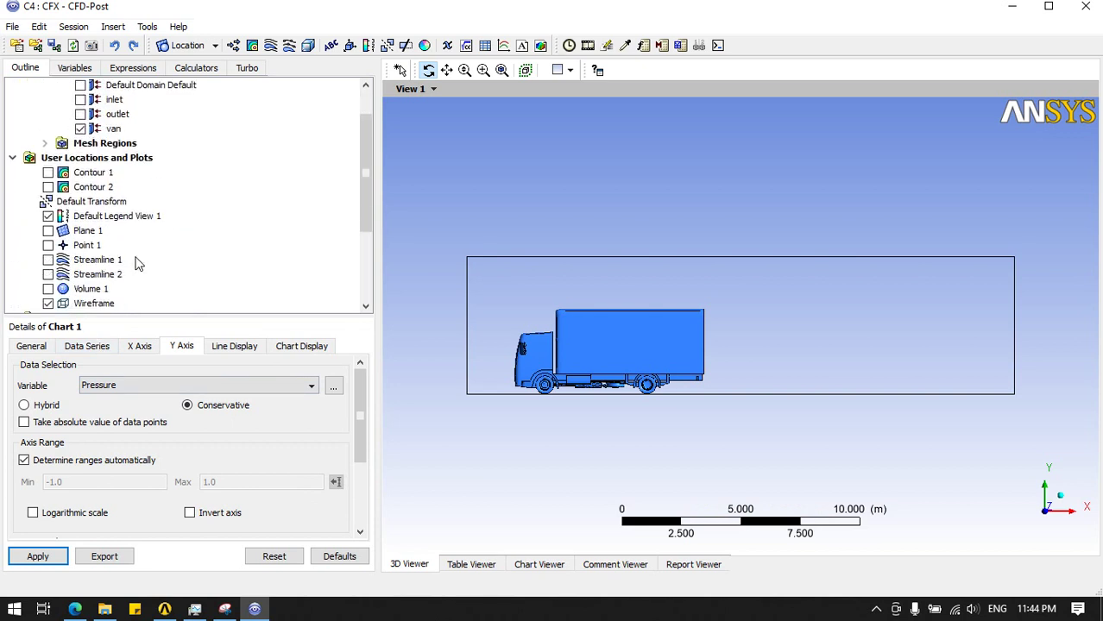
scroll(136, 263, "up", 1)
left_click(44, 114)
left_click(29, 100)
left_click(13, 85)
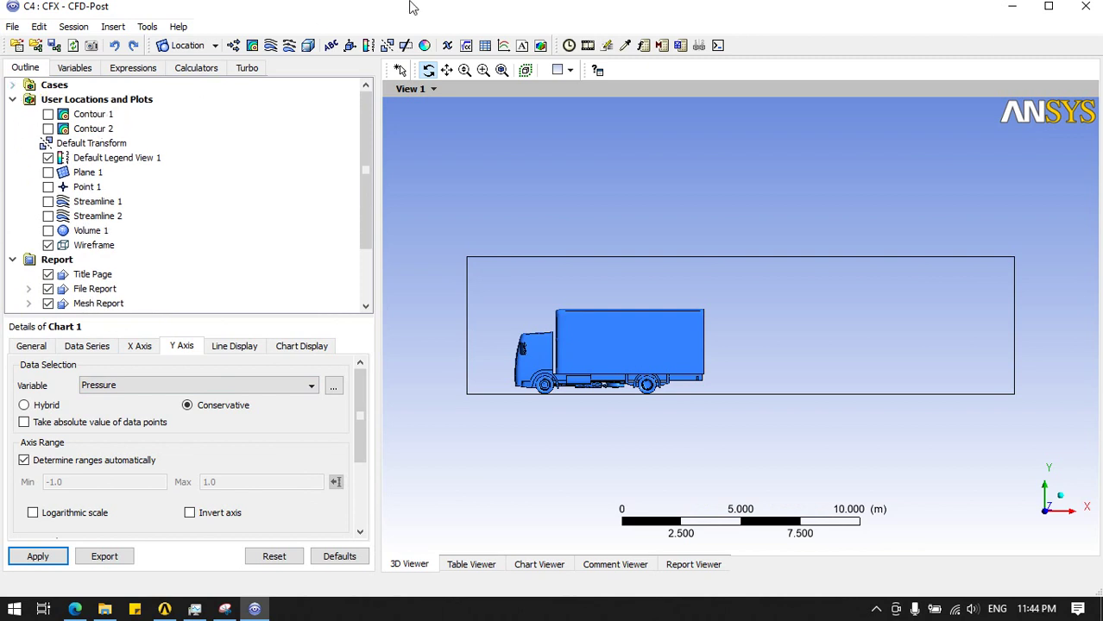
Close CFD-Post, save the CFD 1 project, and bring up the assignment PDF.
left_click(788, 266)
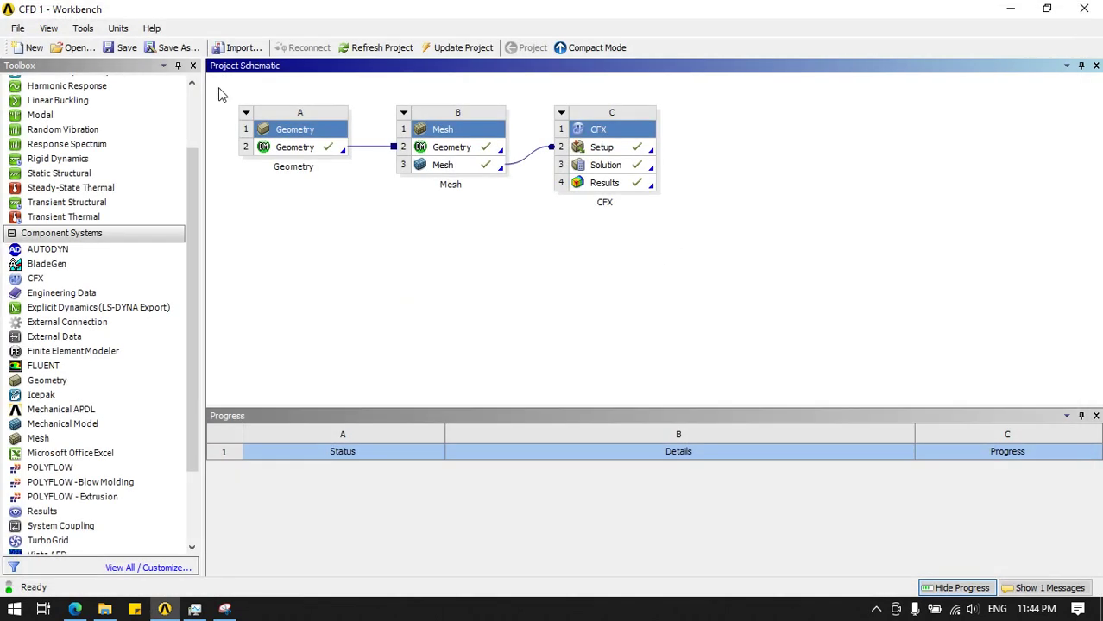
left_click(123, 47)
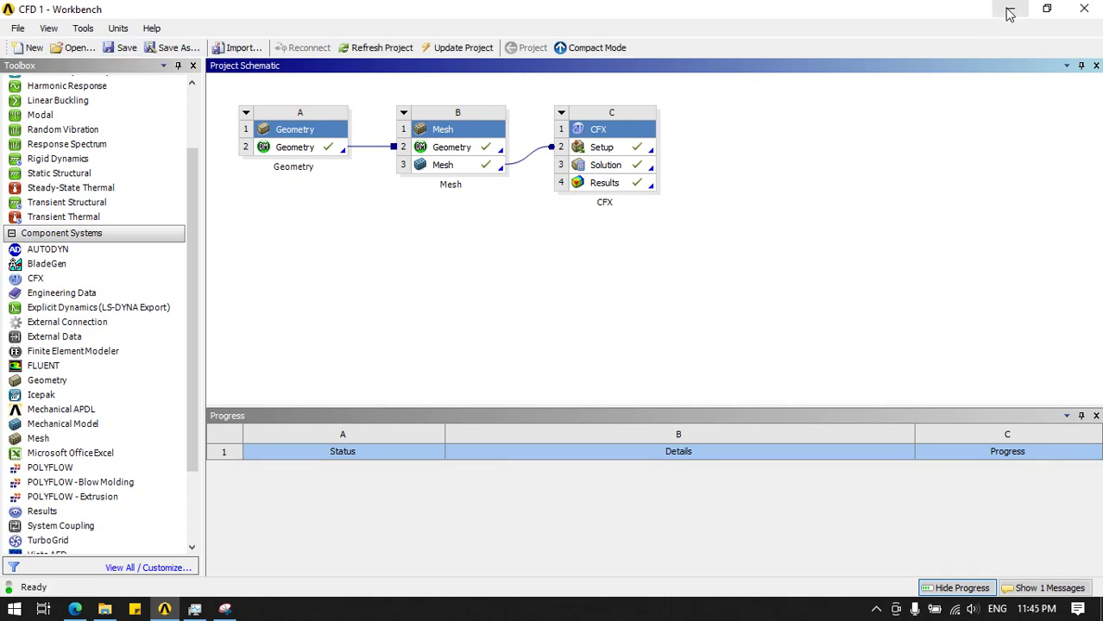
left_click(876, 609)
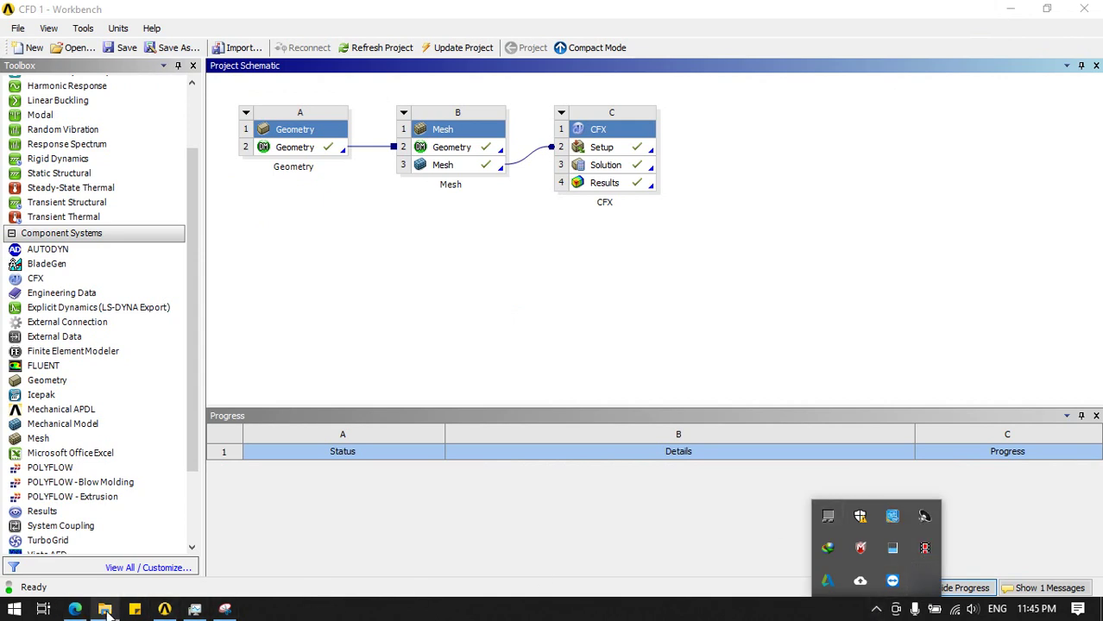
mouse_move(104, 609)
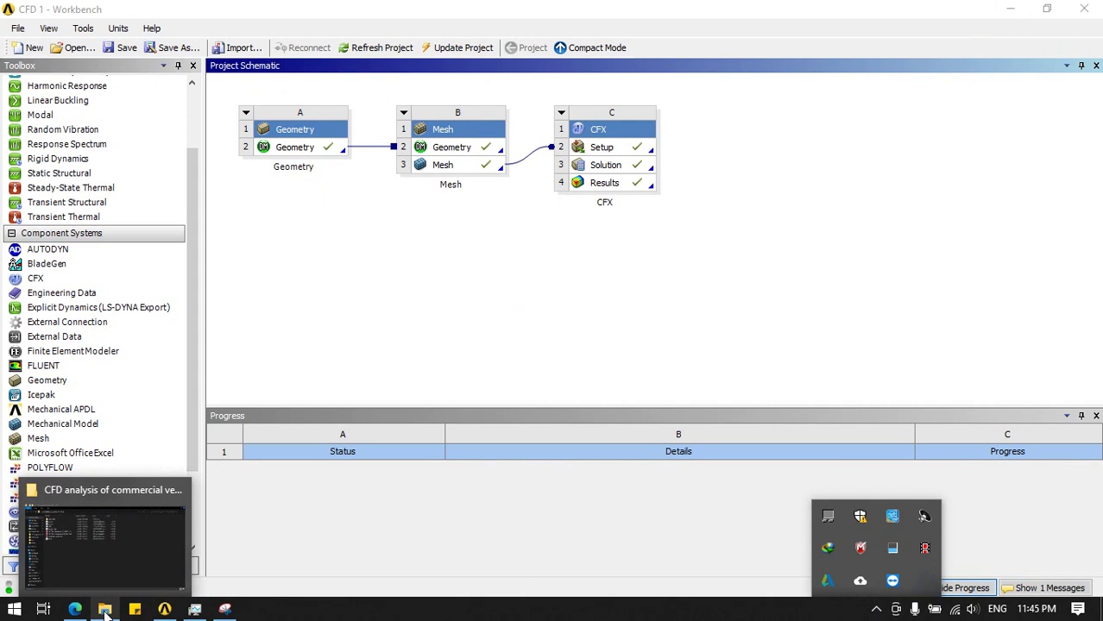
left_click(112, 535)
Read the PDF introduction, highlight the PART2 sentence, then minimize Edge and open the vehicle folder.
scroll(396, 292, "up", 5)
scroll(397, 292, "down", 4)
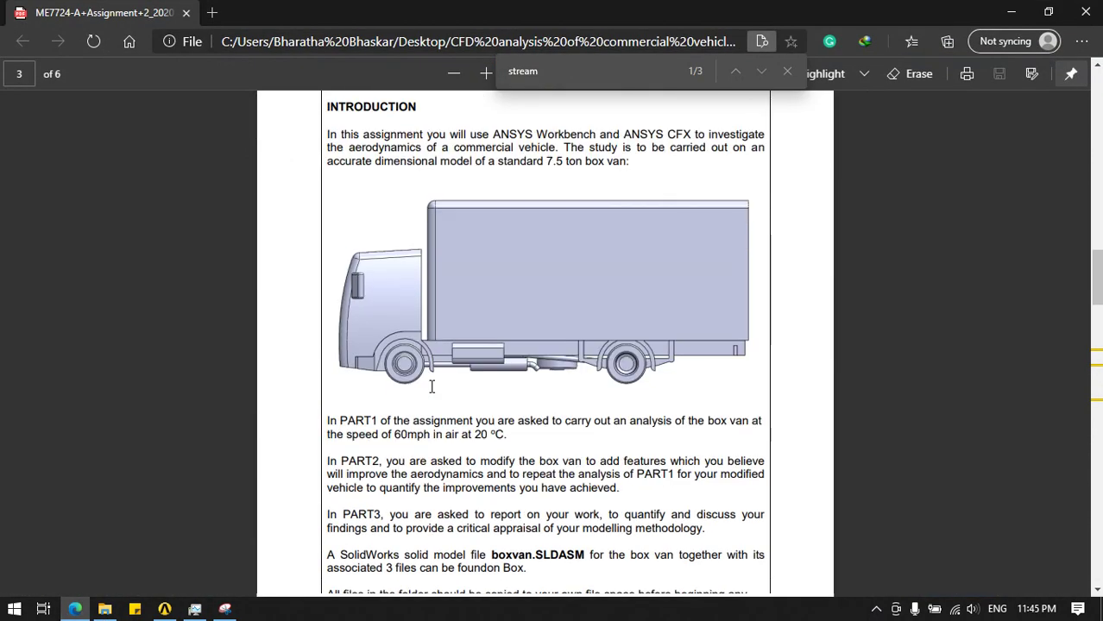
mouse_move(387, 300)
left_mouse_down()
mouse_move(759, 297)
mouse_move(371, 319)
mouse_move(328, 311)
mouse_move(765, 308)
mouse_move(626, 323)
left_mouse_up()
left_click(613, 358)
left_click(1011, 11)
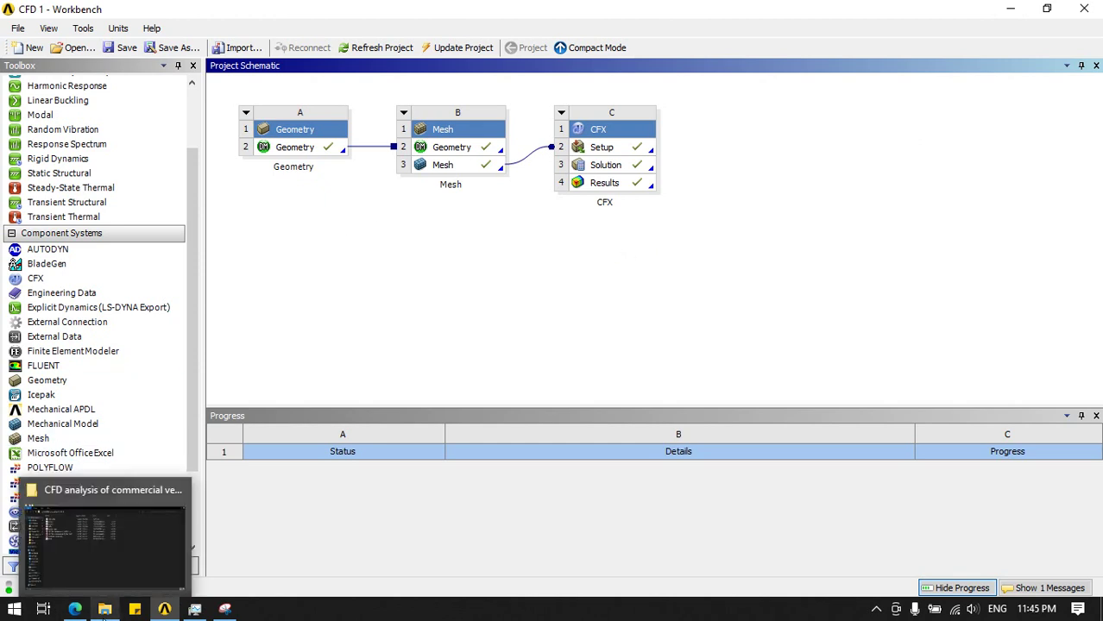
left_click(95, 509)
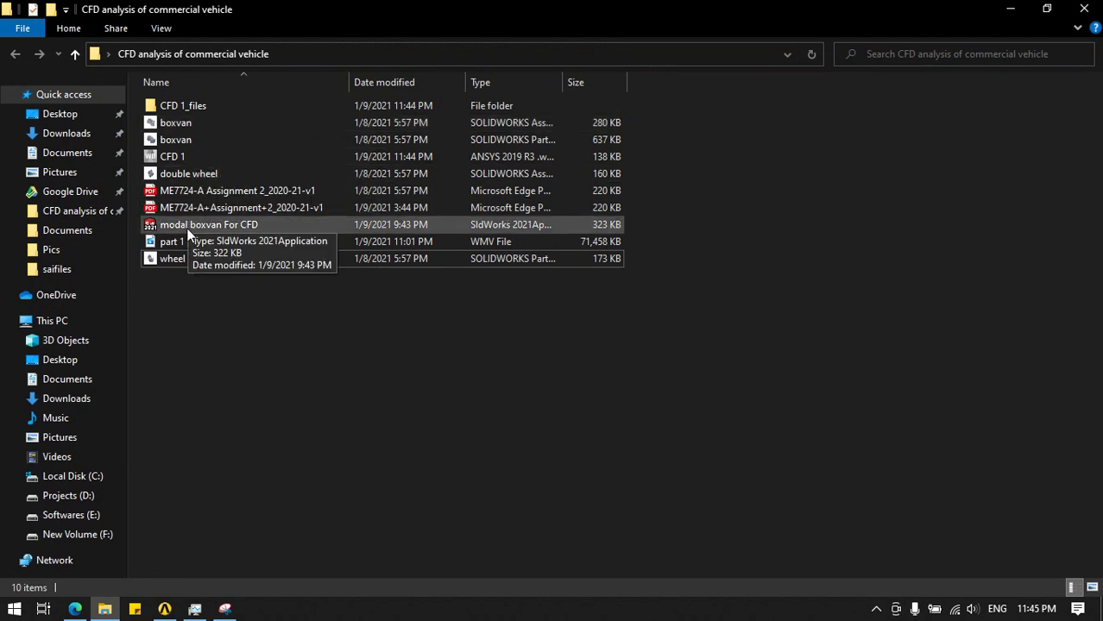
Open the boxvan assembly file in SOLIDWORKS.
left_click(176, 126)
key("Return")
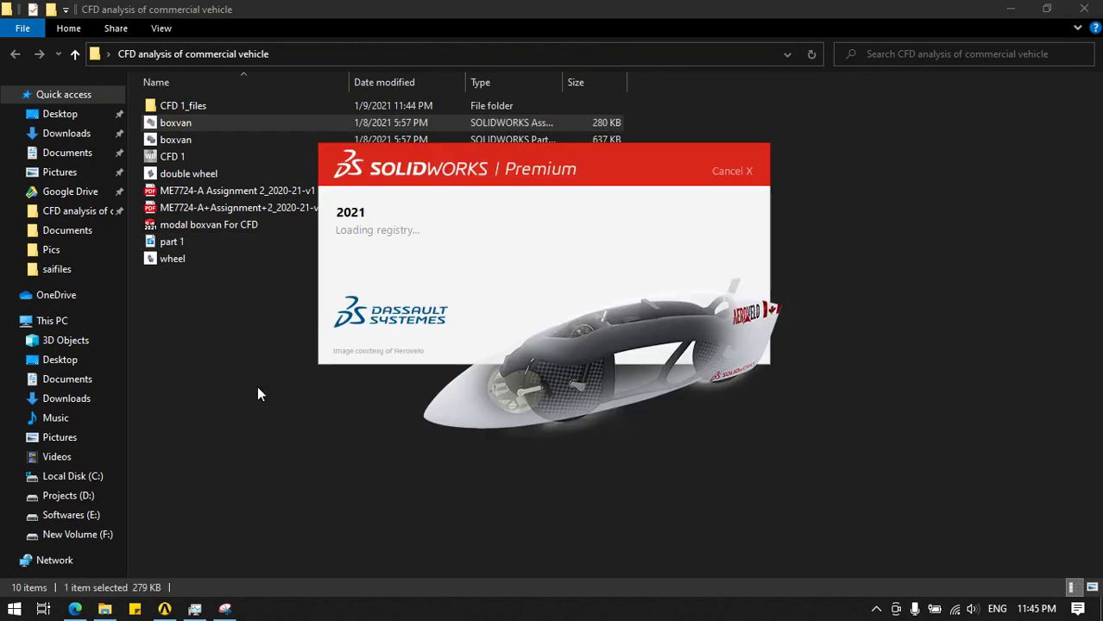